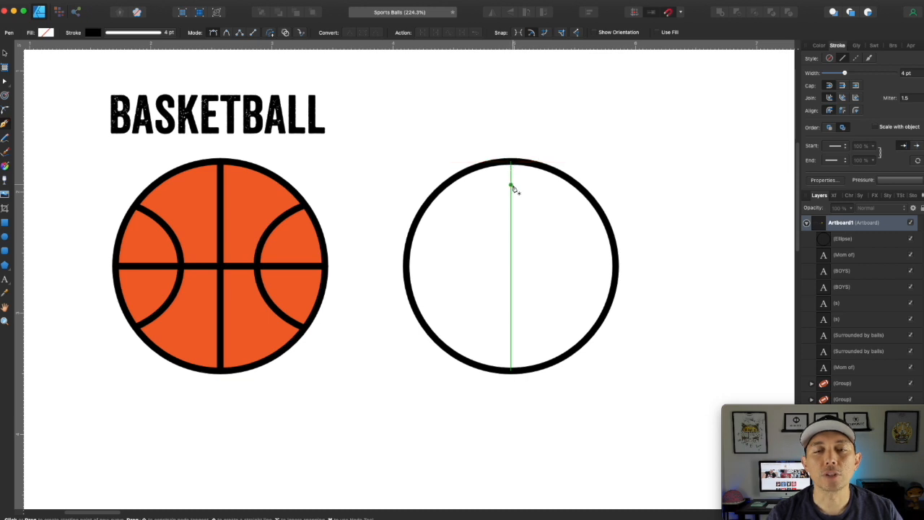
# Step: Draw a vertical and a horizontal straight line with the Pen tool, crossing at the empty circle's center and ending on its outline
pyautogui.click(511, 161)
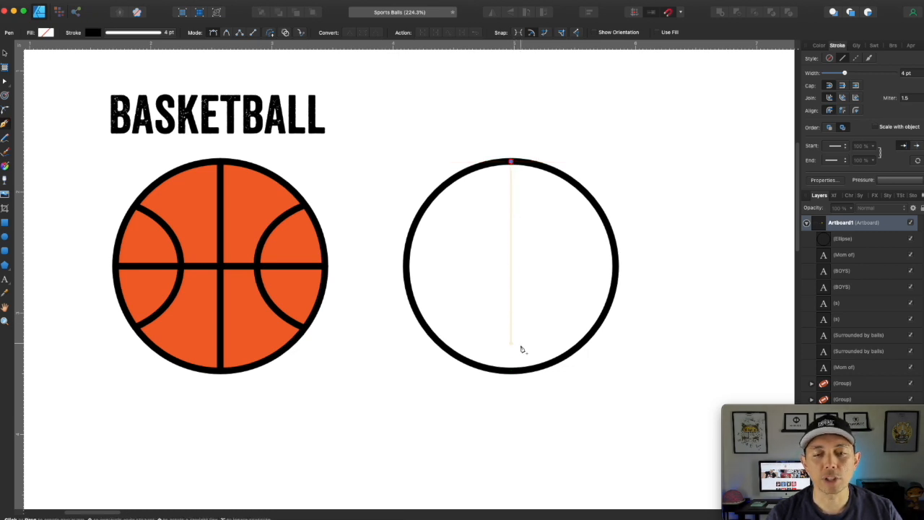
pyautogui.click(512, 372)
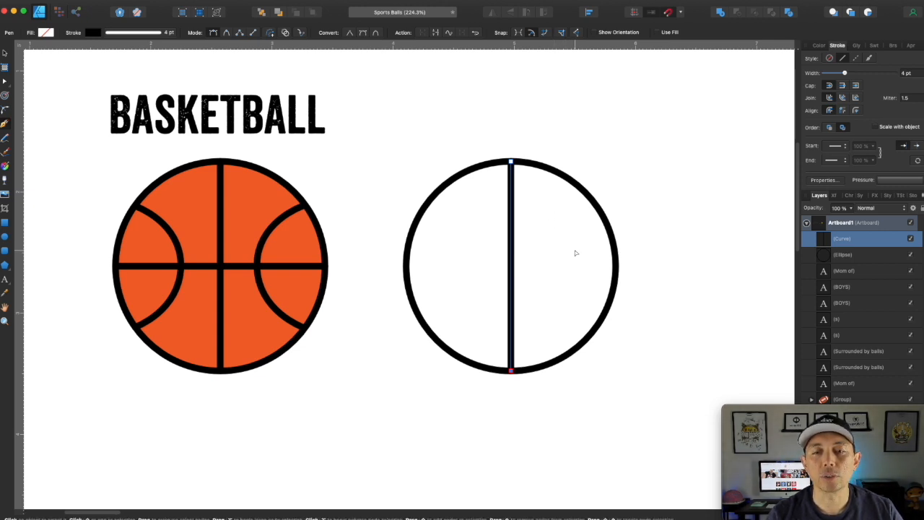
pyautogui.click(575, 249)
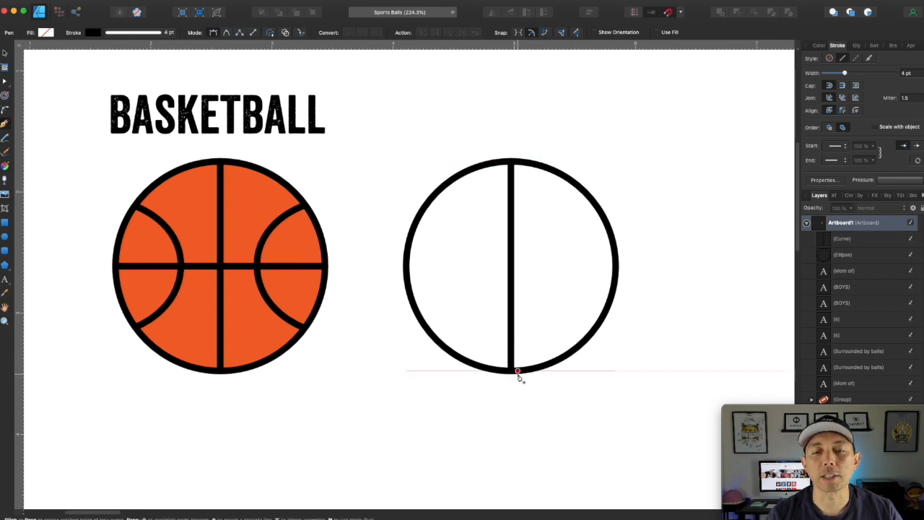
pyautogui.click(616, 268)
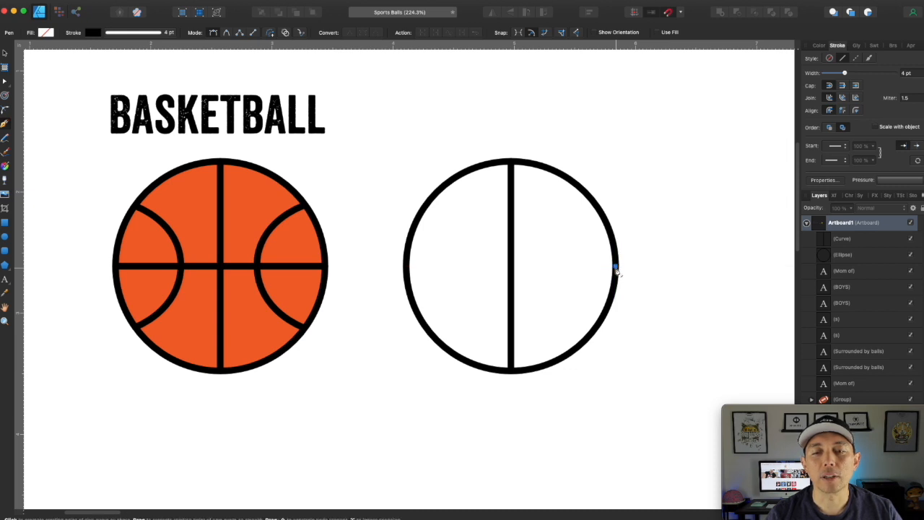
pyautogui.click(406, 268)
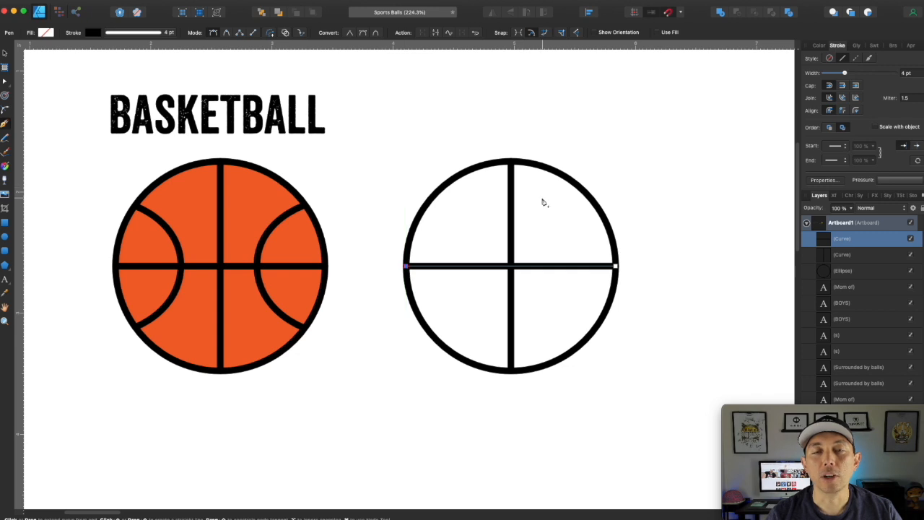
pyautogui.press('super')
pyautogui.keyDown('super'); pyautogui.click(608, 166); pyautogui.keyUp('super')
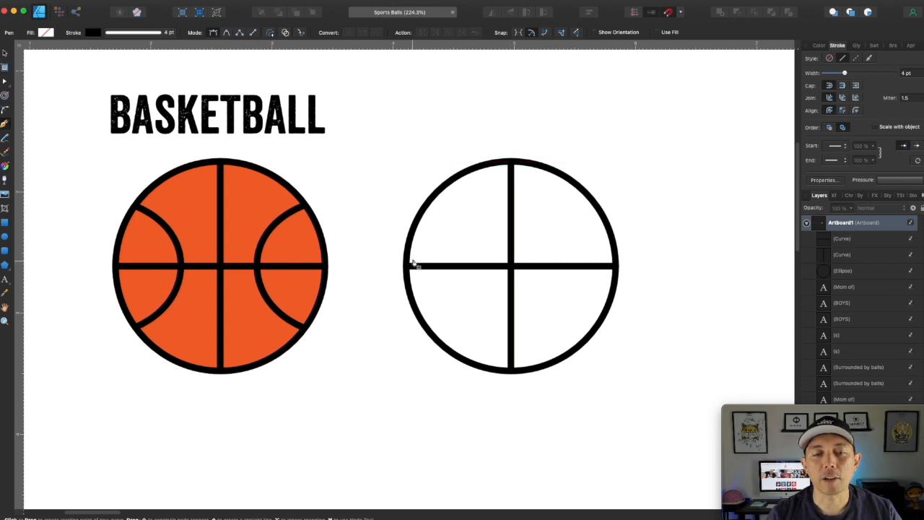
# Step: Draw the basketball's left seam as an inward-bulging curve from the circle's upper-left edge, through the horizontal line, to the lower-left edge
pyautogui.click(426, 209)
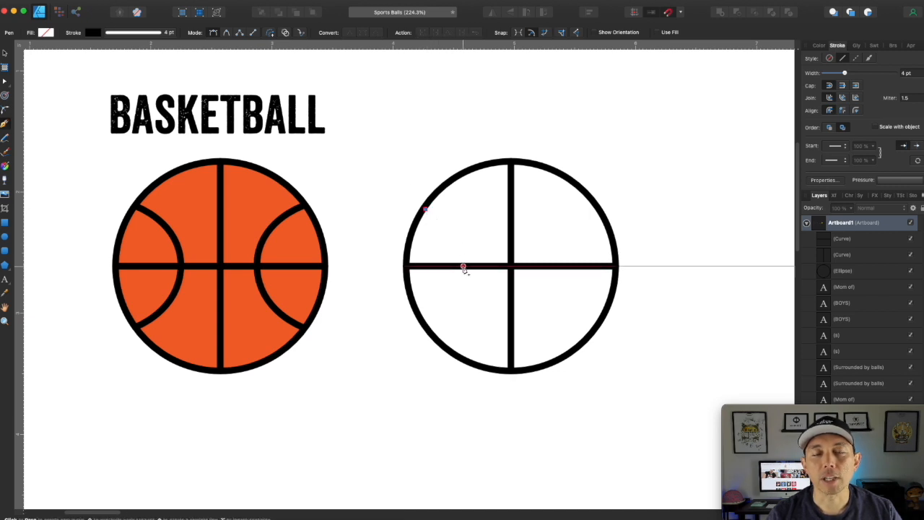
pyautogui.moveTo(463, 268); pyautogui.dragTo(464, 313)
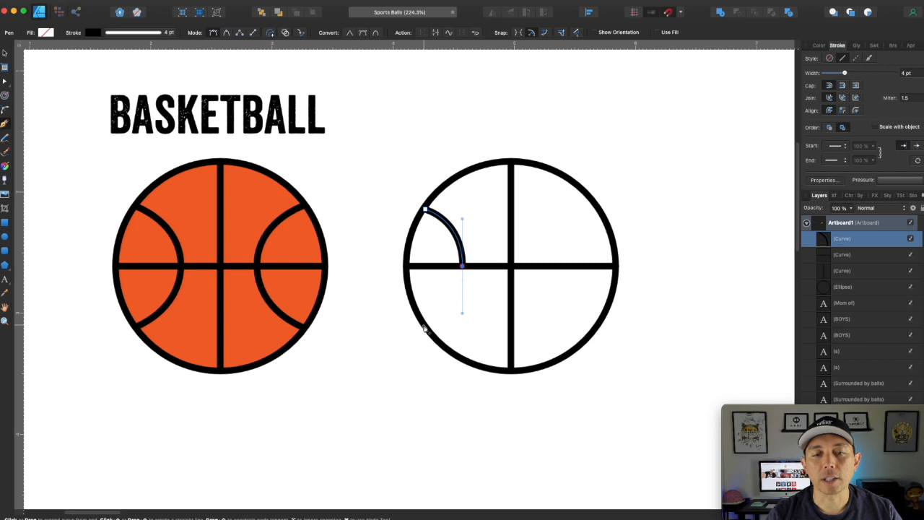
pyautogui.click(424, 327)
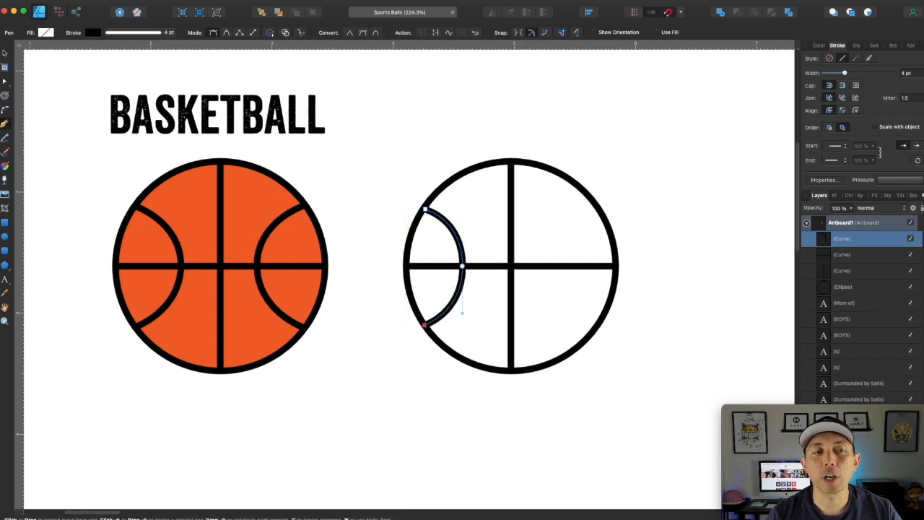
# Step: Refine the left seam curve by spreading its end nodes along the outline and moving its middle node slightly toward the ball's center
pyautogui.press('a')
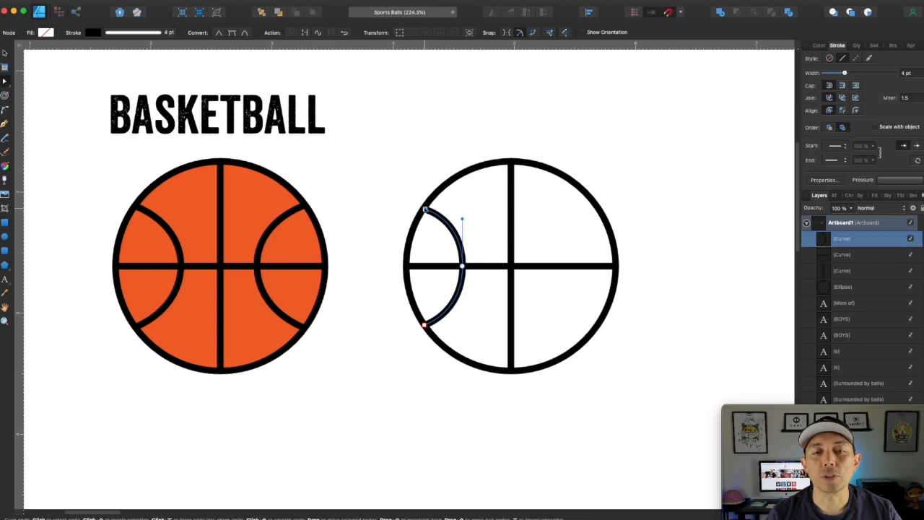
pyautogui.click(425, 210)
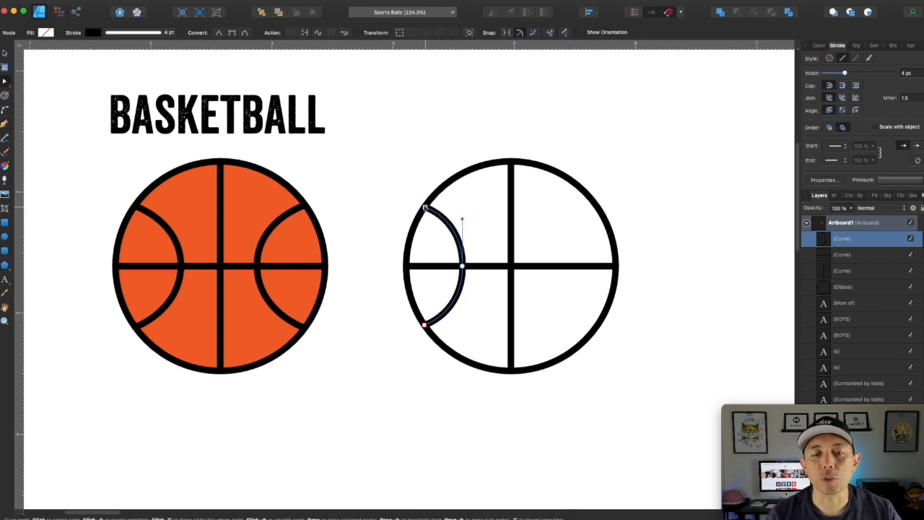
pyautogui.moveTo(462, 267); pyautogui.dragTo(466, 267)
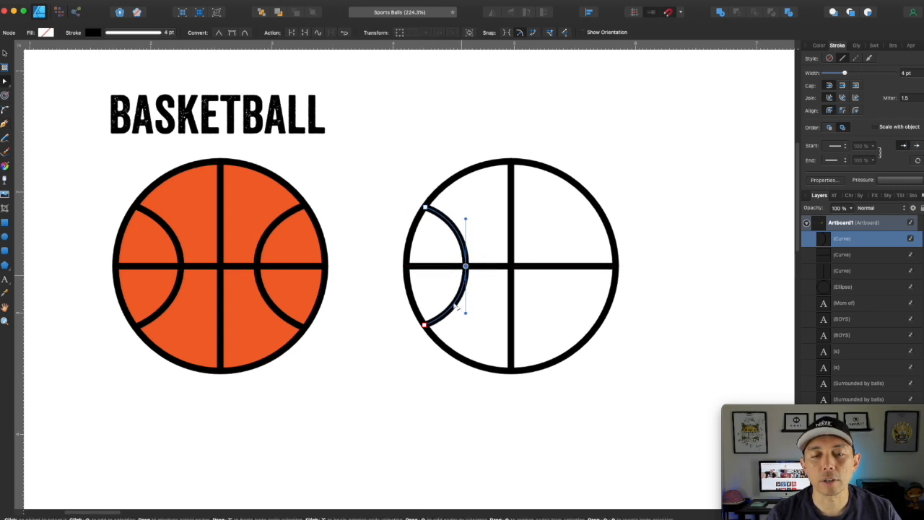
pyautogui.moveTo(426, 326); pyautogui.dragTo(429, 330)
pyautogui.click(465, 266)
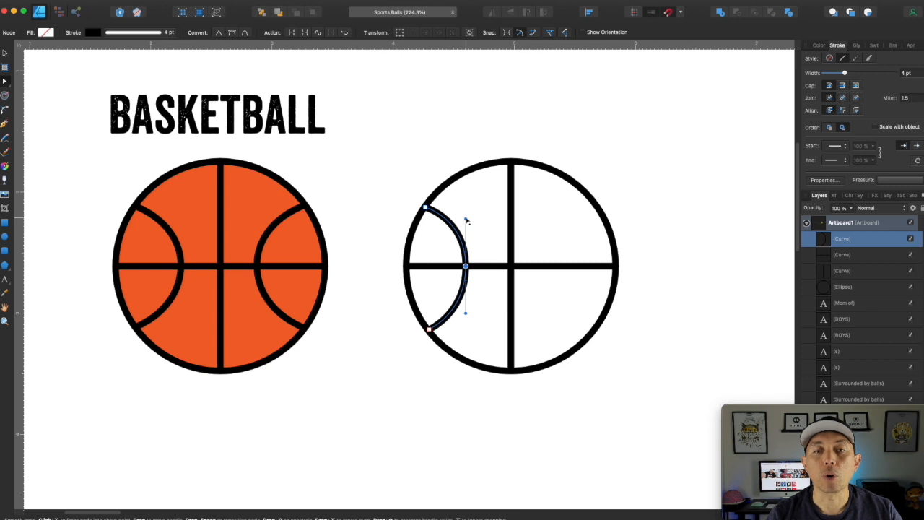
pyautogui.moveTo(466, 221)
pyautogui.mouseDown()
pyautogui.moveTo(458, 215)
pyautogui.moveTo(476, 231)
pyautogui.moveTo(464, 221)
pyautogui.moveTo(465, 230)
pyautogui.moveTo(465, 207)
pyautogui.moveTo(465, 217)
pyautogui.mouseUp()
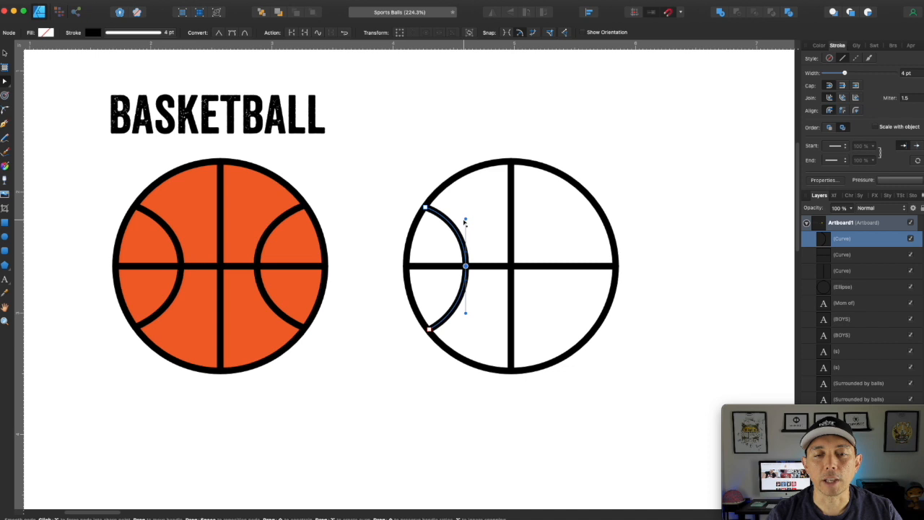
# Step: Duplicate the left seam curve, flip the copy horizontally, and position it as the right seam against the circle's right edge
pyautogui.click(4, 55)
pyautogui.click(383, 144)
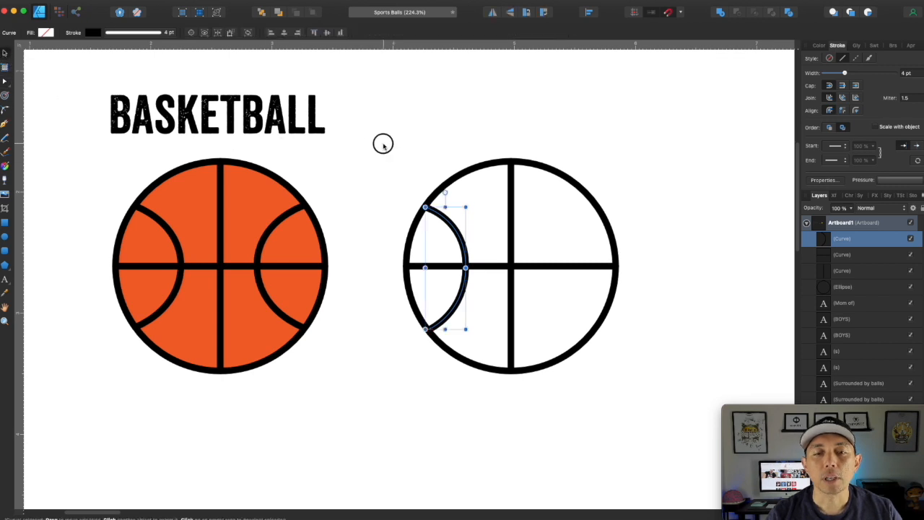
pyautogui.click(450, 219)
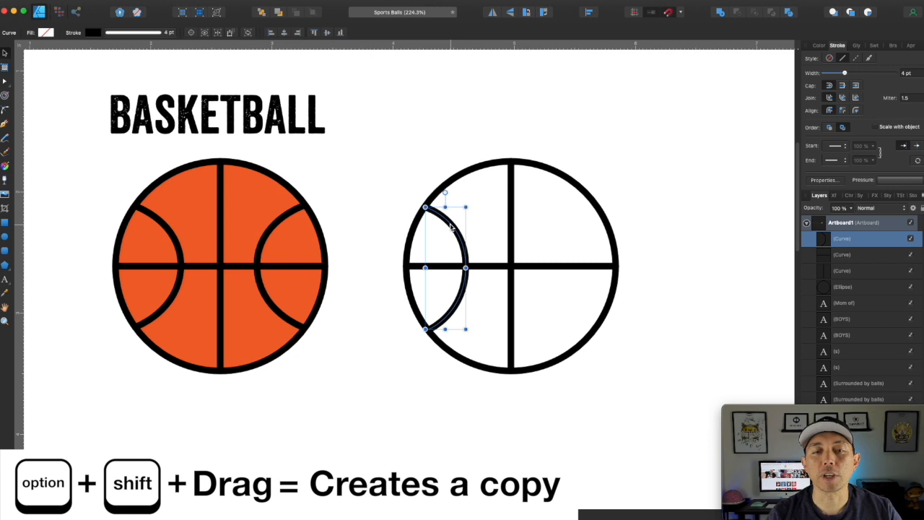
pyautogui.moveTo(451, 228); pyautogui.dragTo(557, 229)
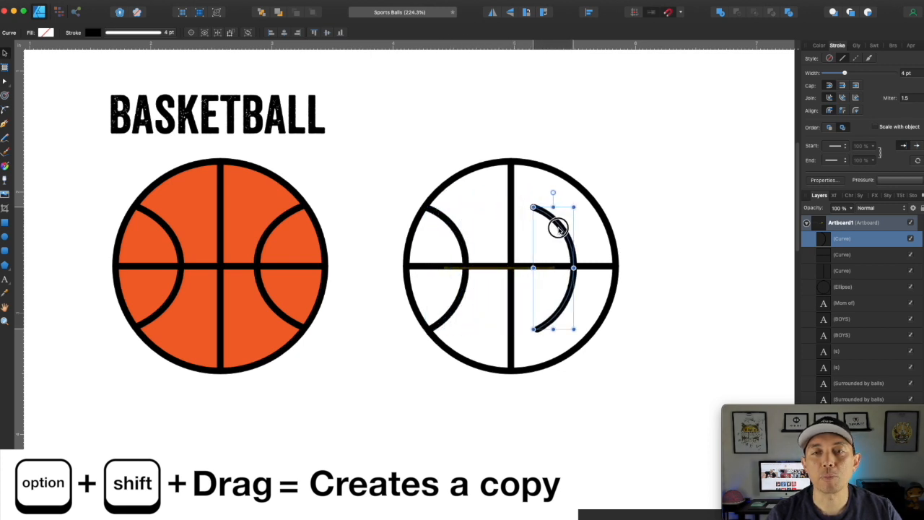
pyautogui.click(494, 15)
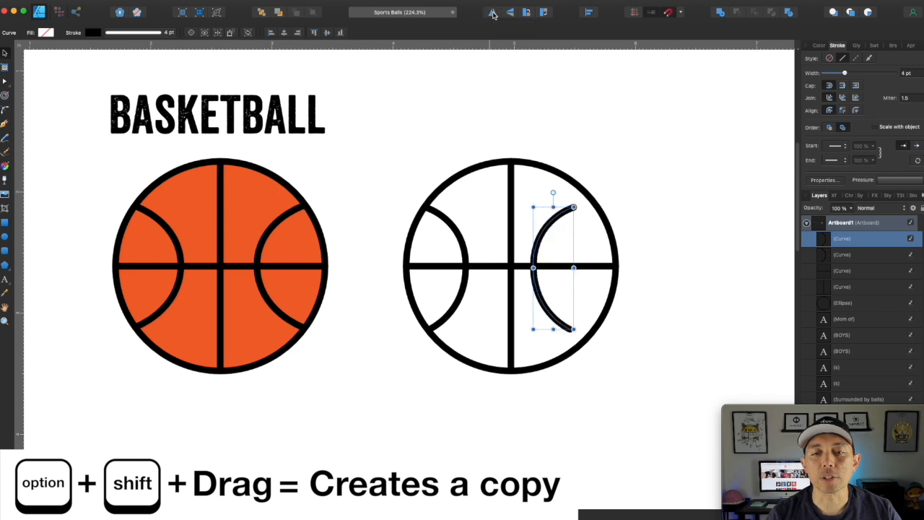
pyautogui.moveTo(558, 219); pyautogui.dragTo(580, 219)
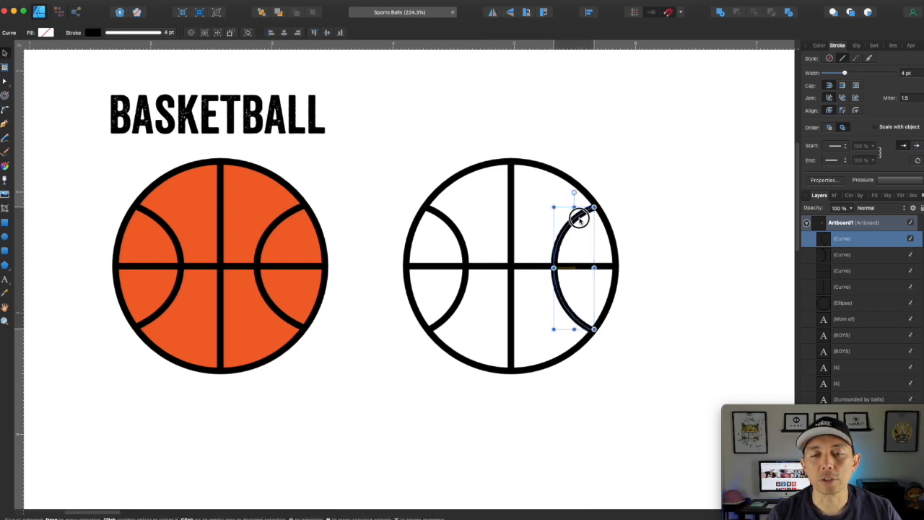
pyautogui.click(546, 123)
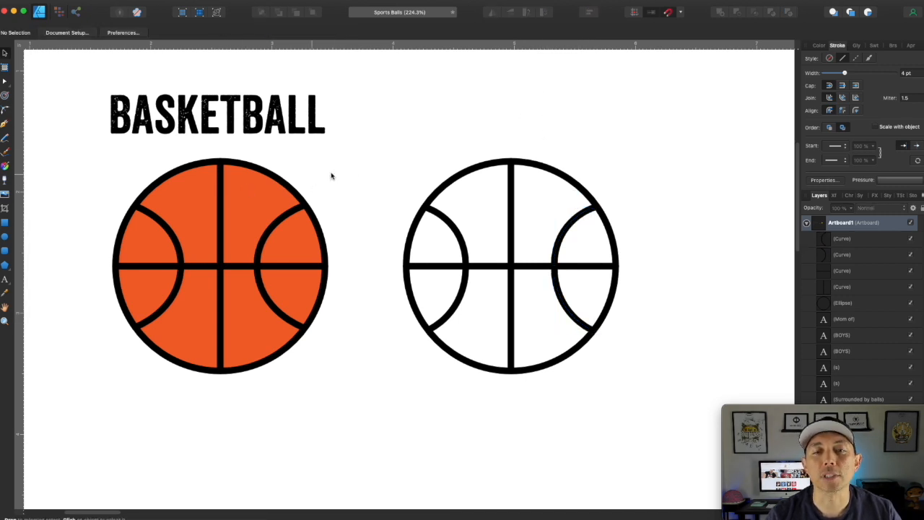
# Step: Fill the new basketball's circle with orange at CMYK 0, 56, 100, 0
pyautogui.click(544, 171)
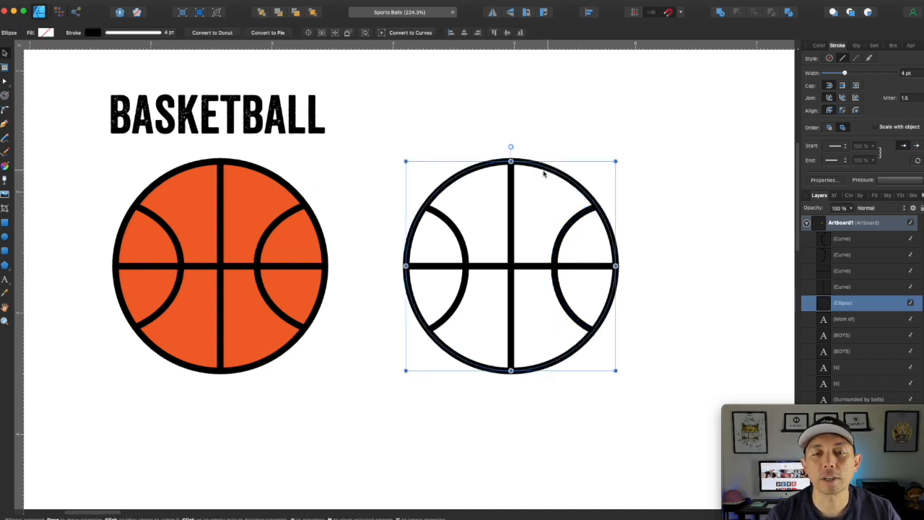
pyautogui.click(819, 45)
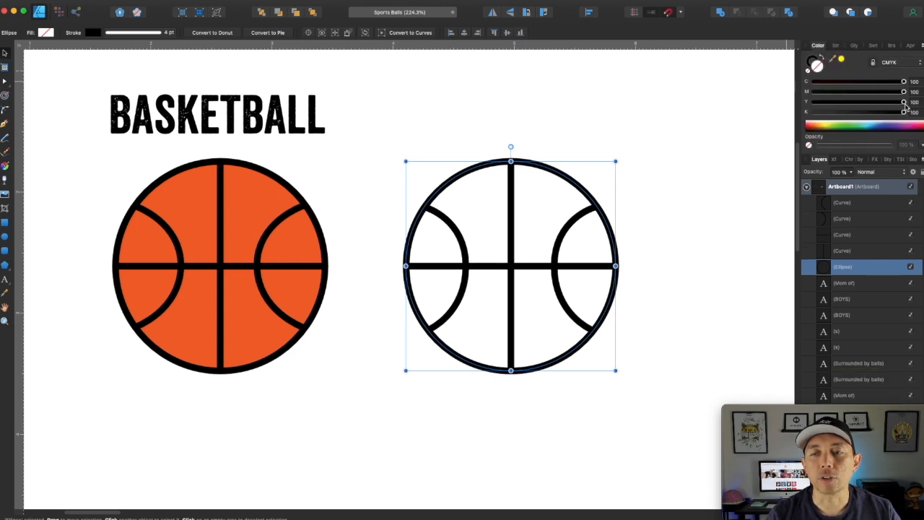
pyautogui.moveTo(905, 92); pyautogui.dragTo(794, 83)
pyautogui.moveTo(905, 116); pyautogui.dragTo(756, 123)
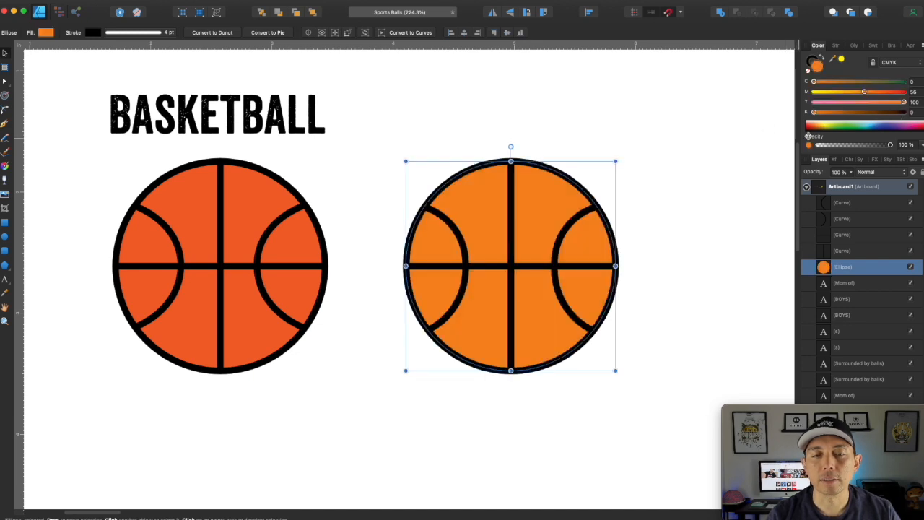
# Step: Check the reference basketball's fill and match the new ball to it by setting magenta to 75 and yellow to 95
pyautogui.click(262, 208)
pyautogui.press('super+z')
pyautogui.doubleClick(262, 199)
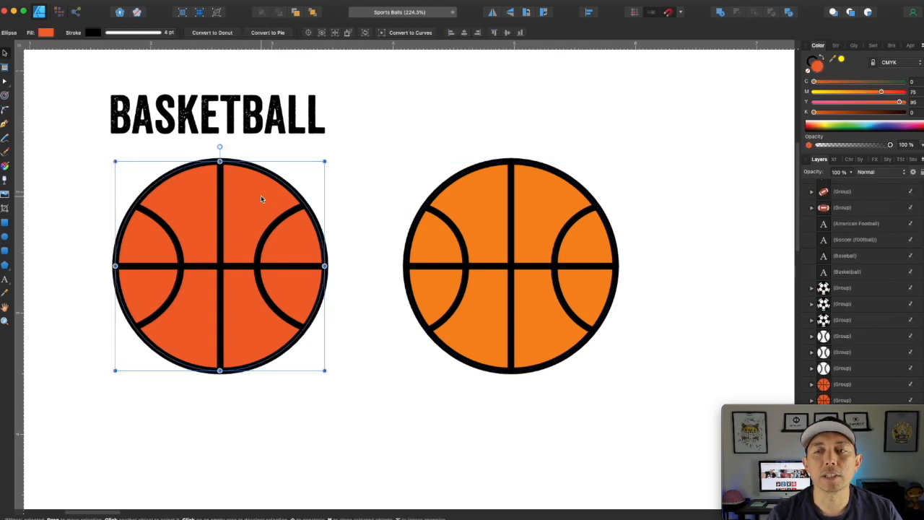
pyautogui.click(553, 200)
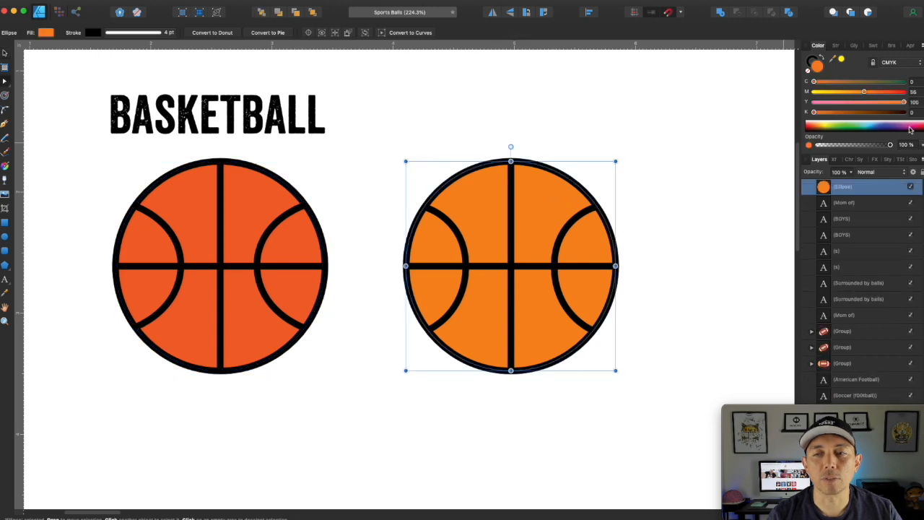
pyautogui.moveTo(904, 104); pyautogui.dragTo(881, 92)
pyautogui.click(623, 138)
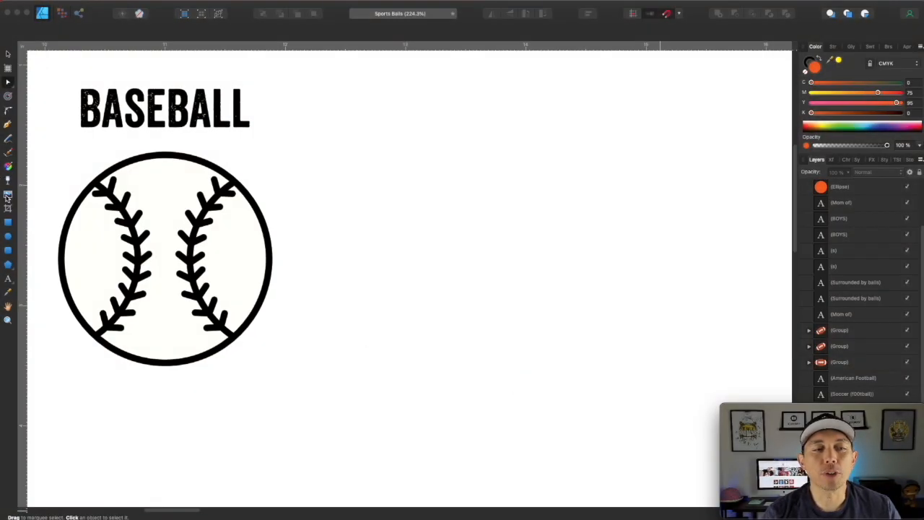
# Step: Draw a perfect circle beside the reference baseball and fill it with white at CMYK 0, 0, 0, 0
pyautogui.click(8, 237)
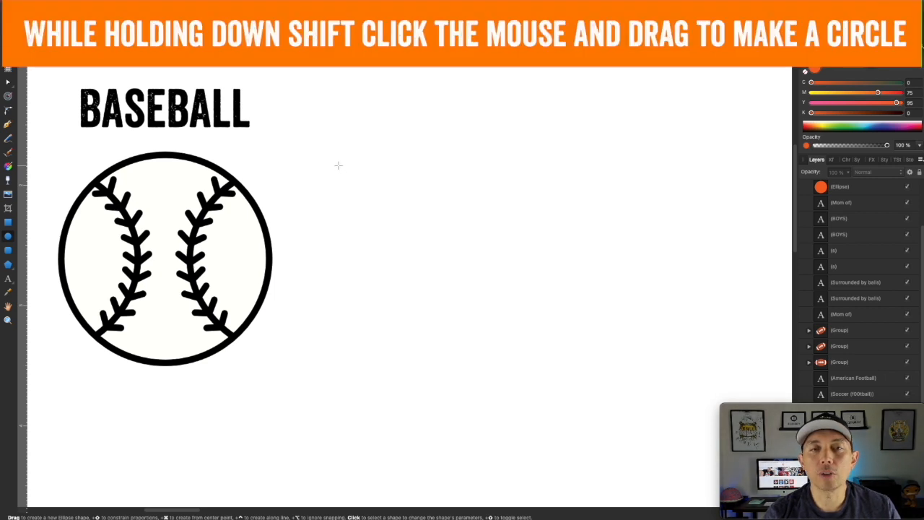
pyautogui.moveTo(333, 163); pyautogui.dragTo(525, 361)
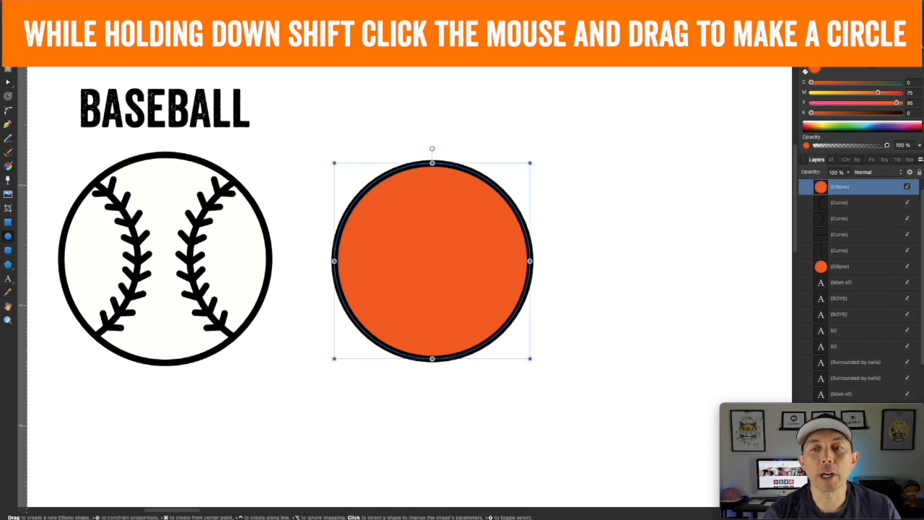
pyautogui.click(812, 93)
pyautogui.click(811, 103)
pyautogui.click(811, 92)
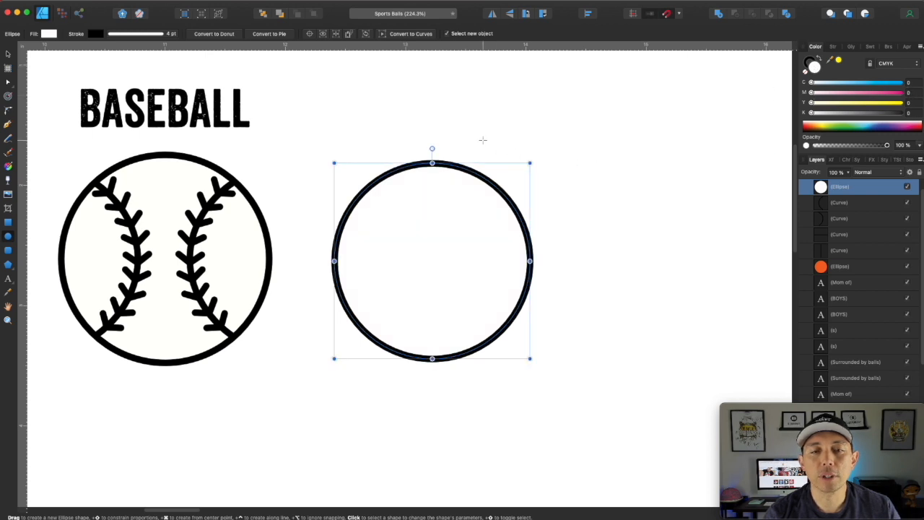
pyautogui.press('v')
pyautogui.click(370, 108)
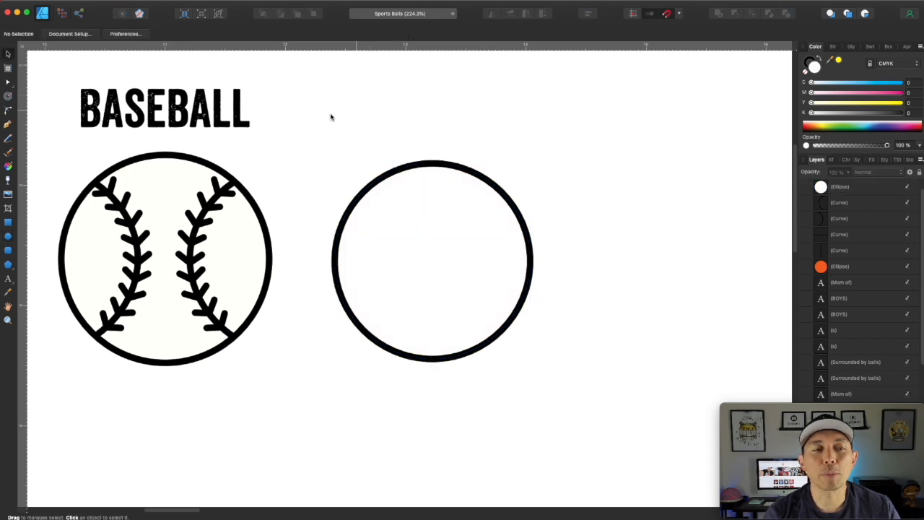
# Step: Draw the new baseball's left seam with the Pen tool as an inward-bulging curve from the circle's upper-left edge to its lower-left edge
pyautogui.click(8, 126)
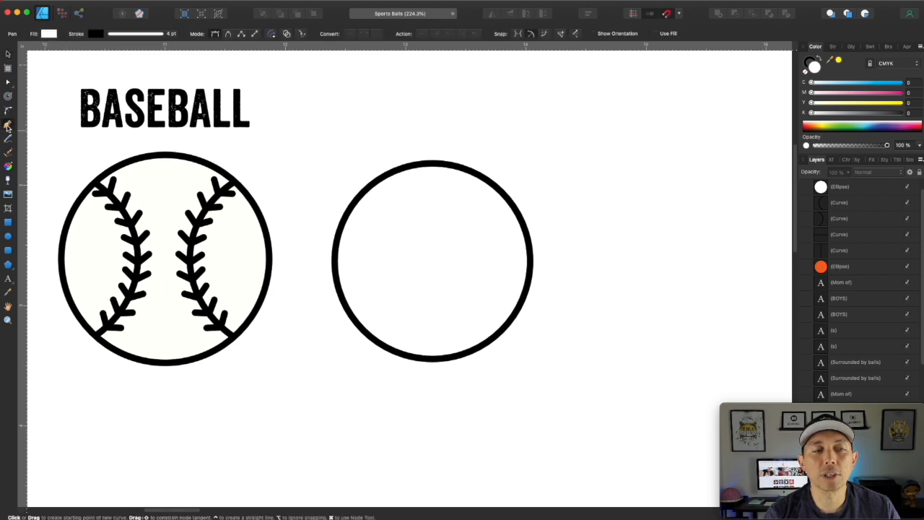
pyautogui.click(370, 188)
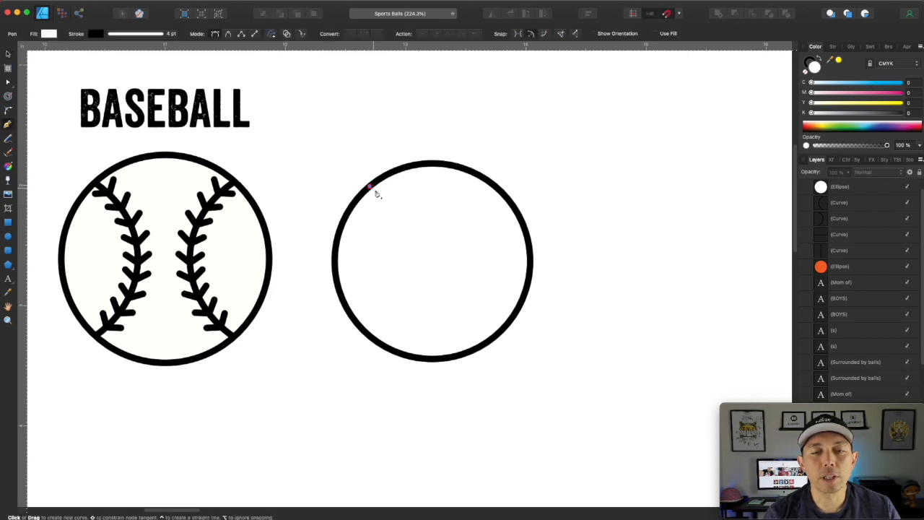
pyautogui.moveTo(416, 263); pyautogui.dragTo(415, 312)
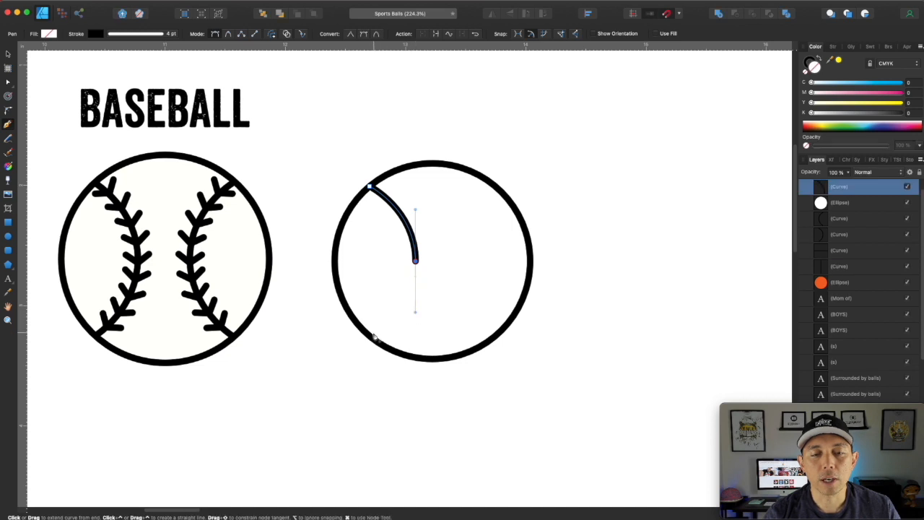
pyautogui.click(372, 337)
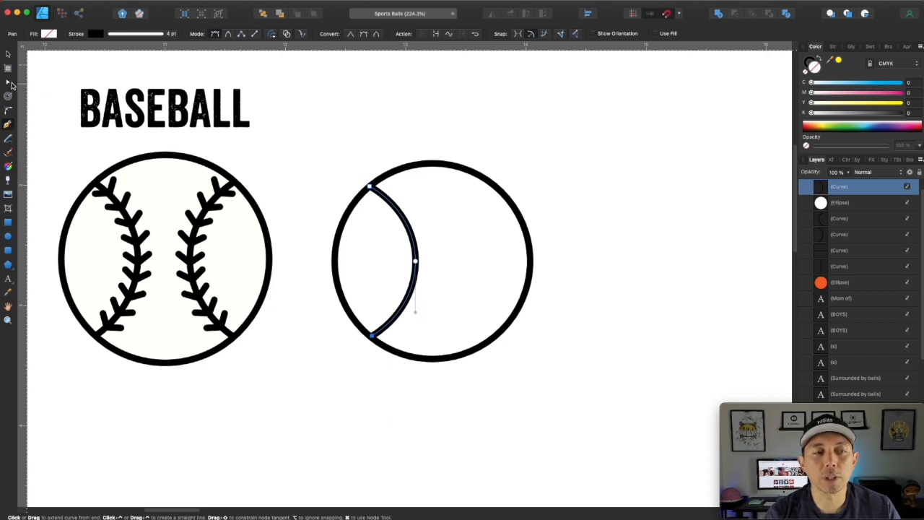
pyautogui.click(8, 82)
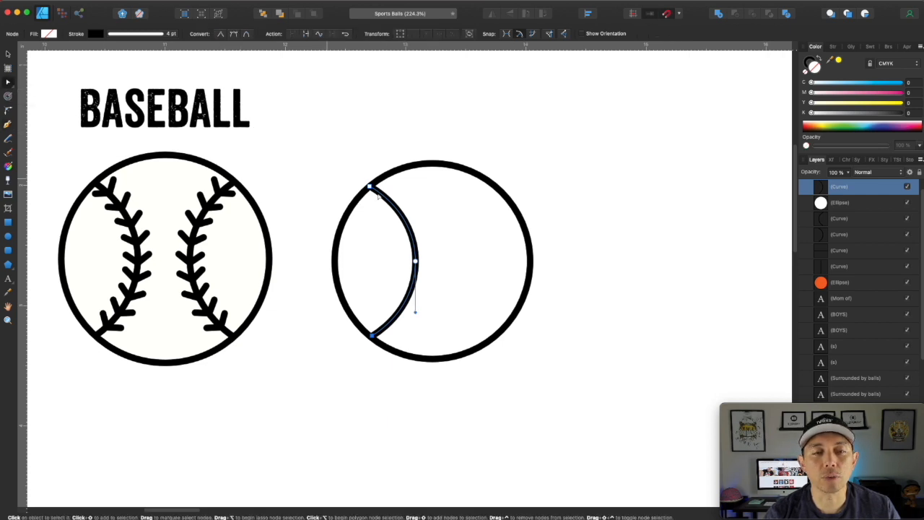
pyautogui.click(415, 261)
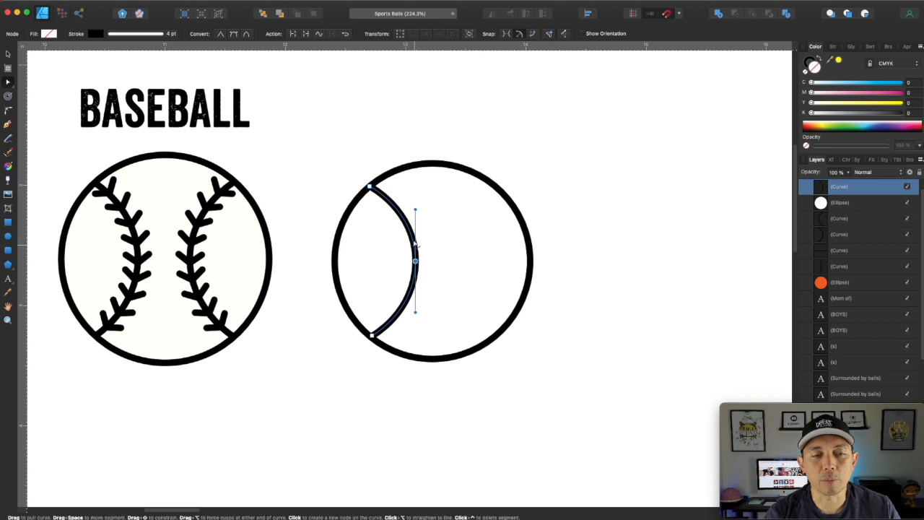
pyautogui.click(415, 210)
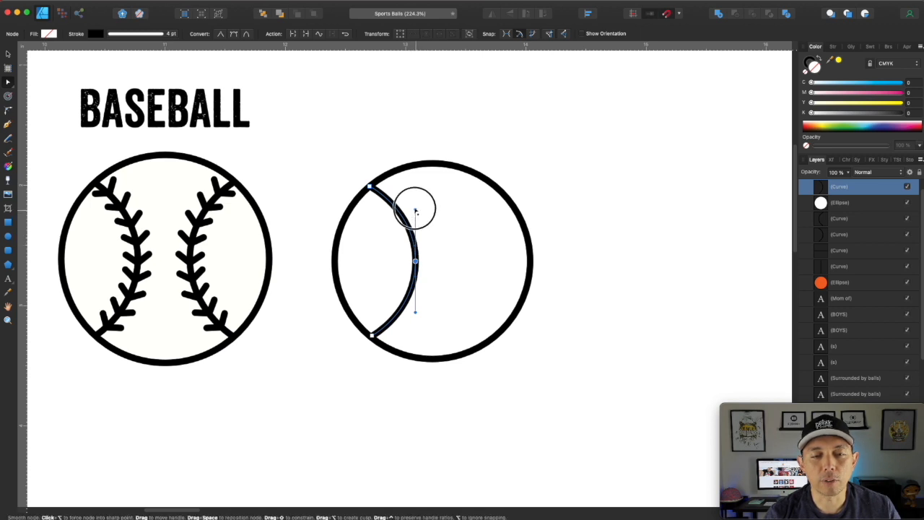
pyautogui.click(372, 335)
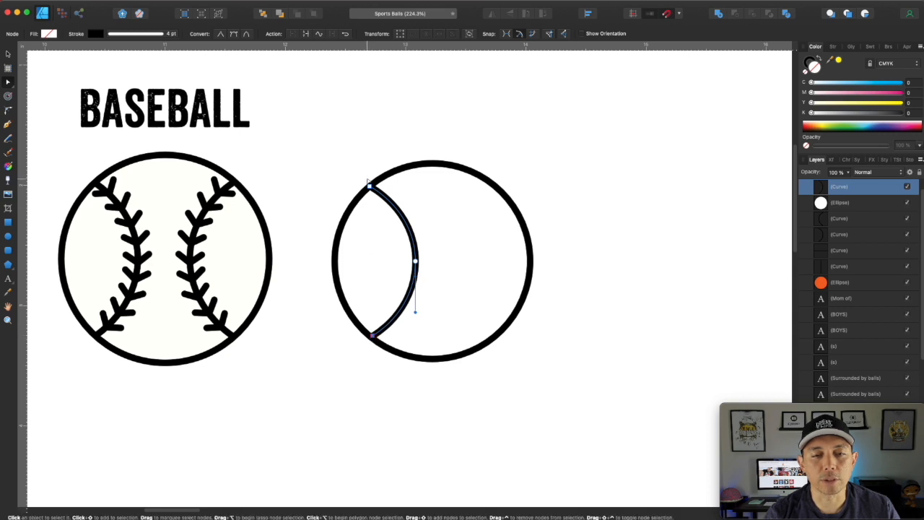
# Step: Draw a V-shaped stitch with the Pen tool, its point on the middle of the new baseball's left seam
pyautogui.click(8, 54)
pyautogui.click(414, 134)
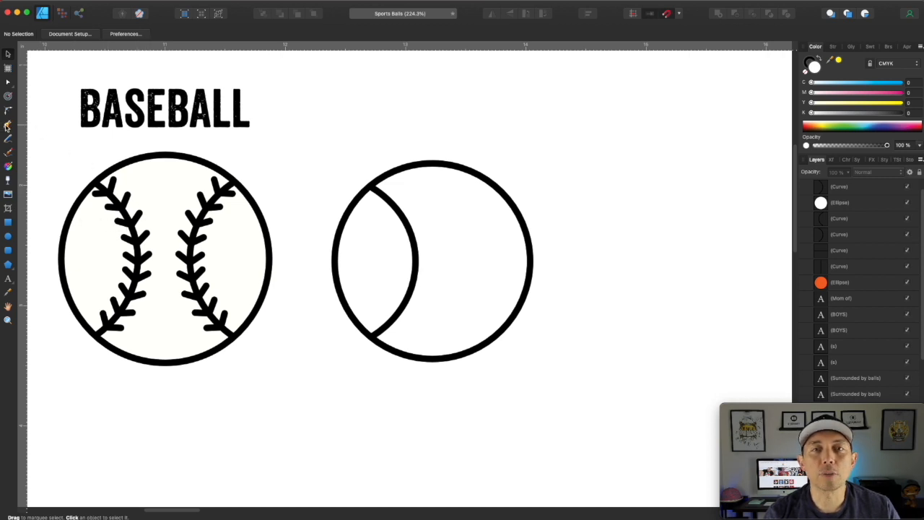
pyautogui.click(7, 124)
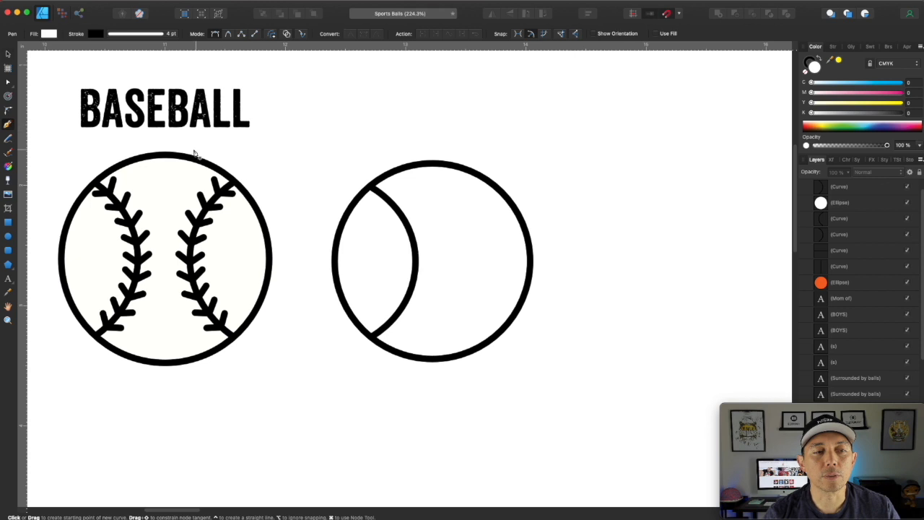
pyautogui.click(399, 260)
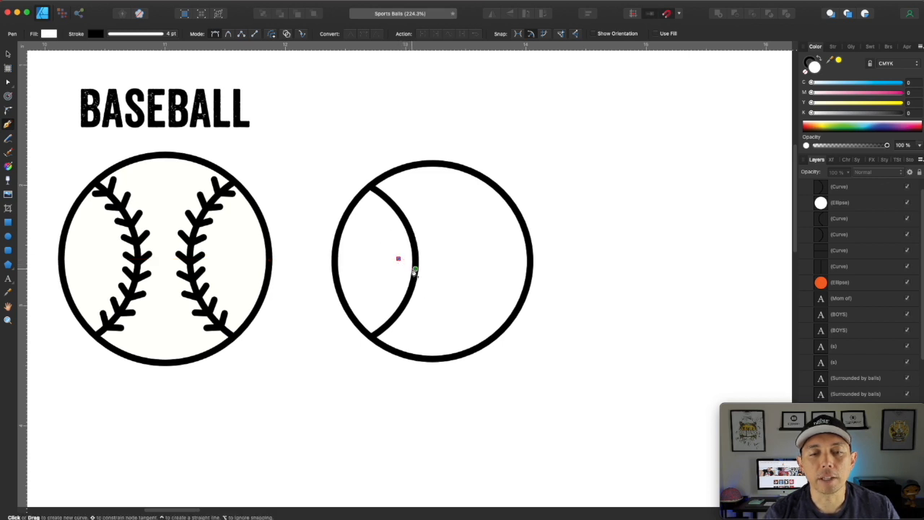
pyautogui.click(415, 271)
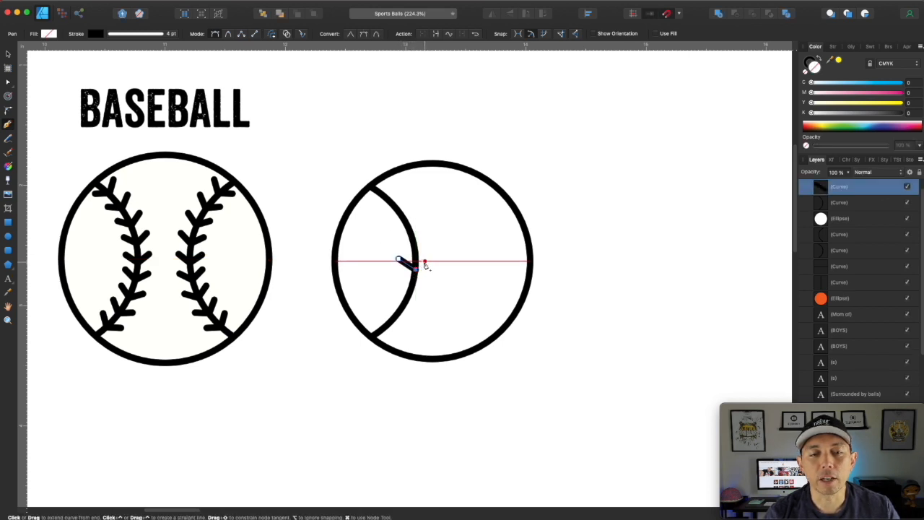
pyautogui.click(433, 259)
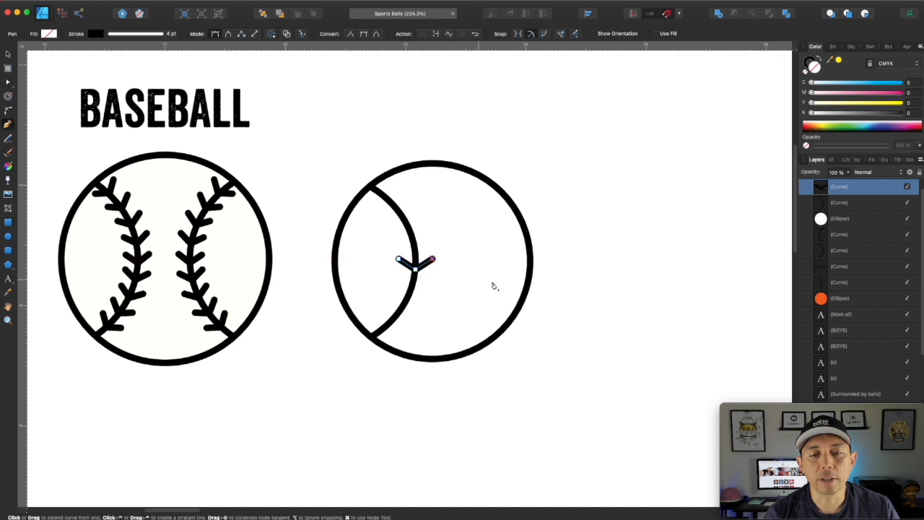
# Step: Narrow the V-shaped stitch by moving its two upper end nodes inward, keeping both arms even around the seam
pyautogui.click(9, 84)
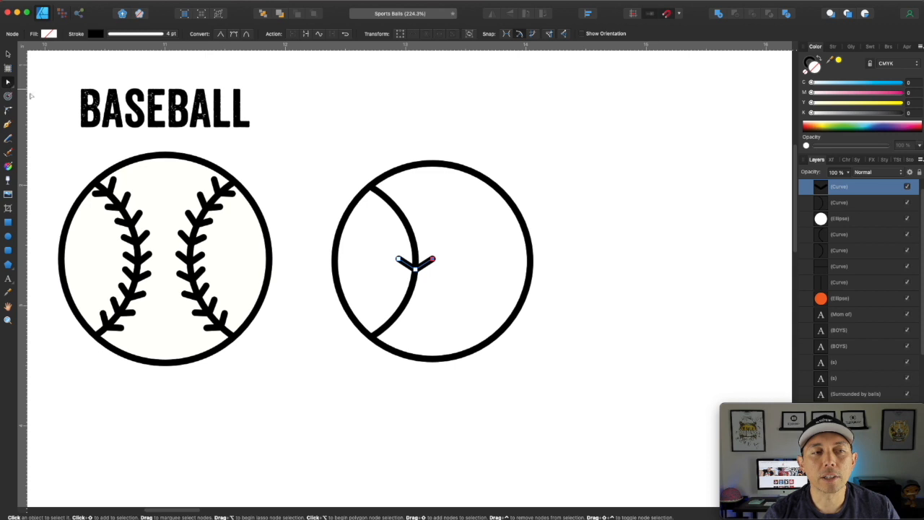
pyautogui.moveTo(431, 259); pyautogui.dragTo(428, 258)
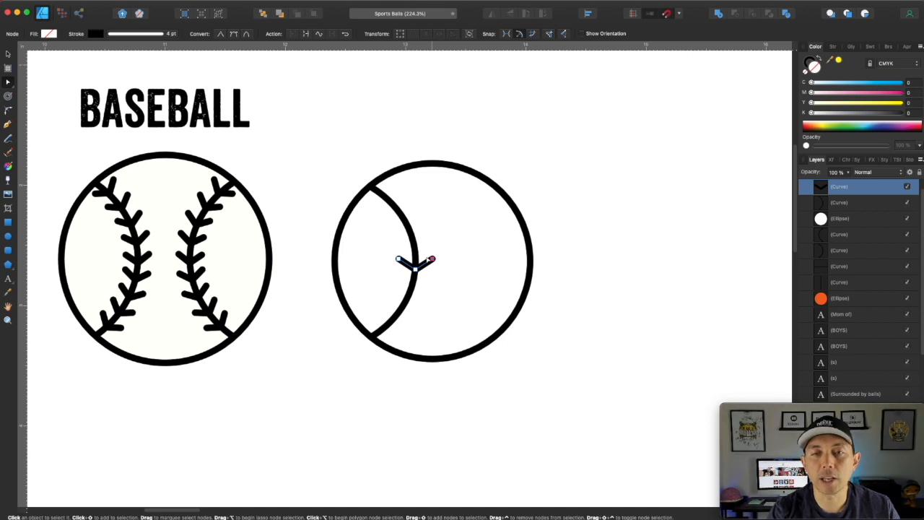
pyautogui.press('super+plus')
pyautogui.press('super+plus')
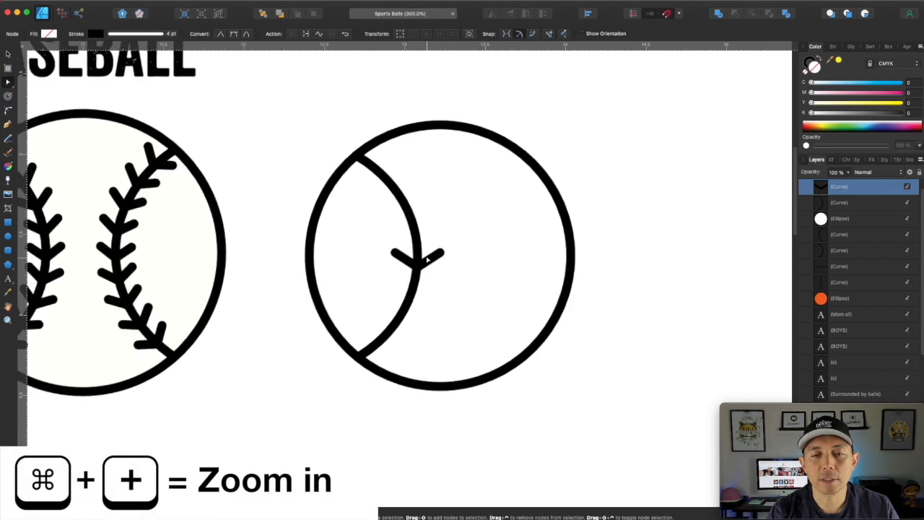
pyautogui.press('super+plus')
pyautogui.press('super+plus')
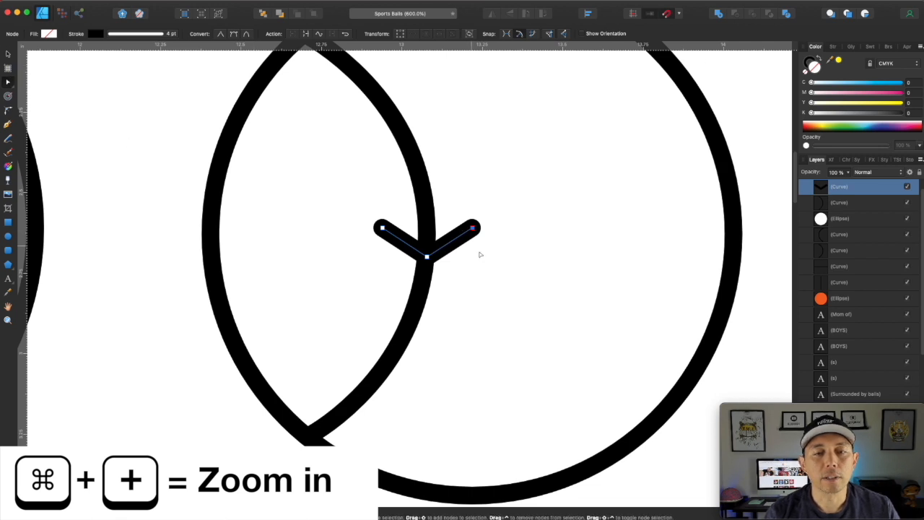
pyautogui.moveTo(473, 229); pyautogui.dragTo(462, 228)
pyautogui.moveTo(381, 228); pyautogui.dragTo(389, 228)
pyautogui.click(460, 228)
pyautogui.moveTo(461, 228); pyautogui.dragTo(459, 228)
# Step: Duplicate the V-shaped stitch along the left seam, placing three copies below the middle one and three above it
pyautogui.press('v')
pyautogui.click(333, 204)
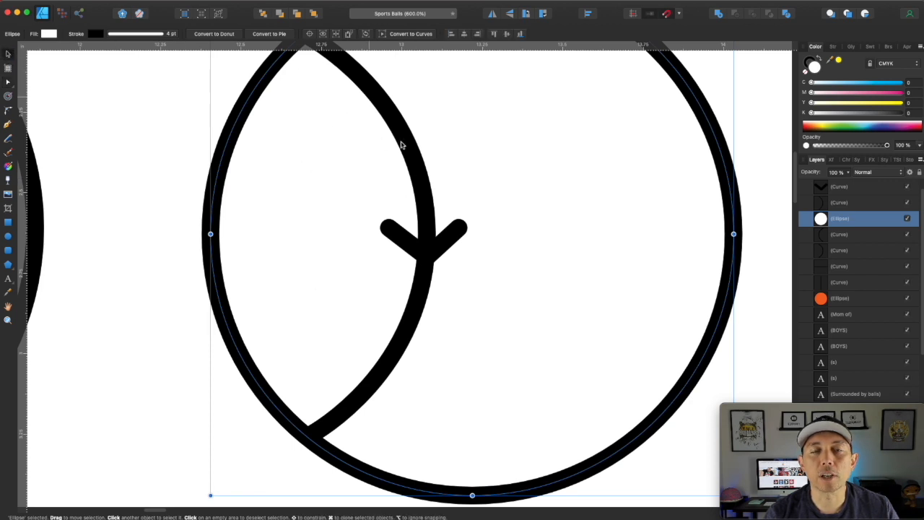
pyautogui.click(458, 232)
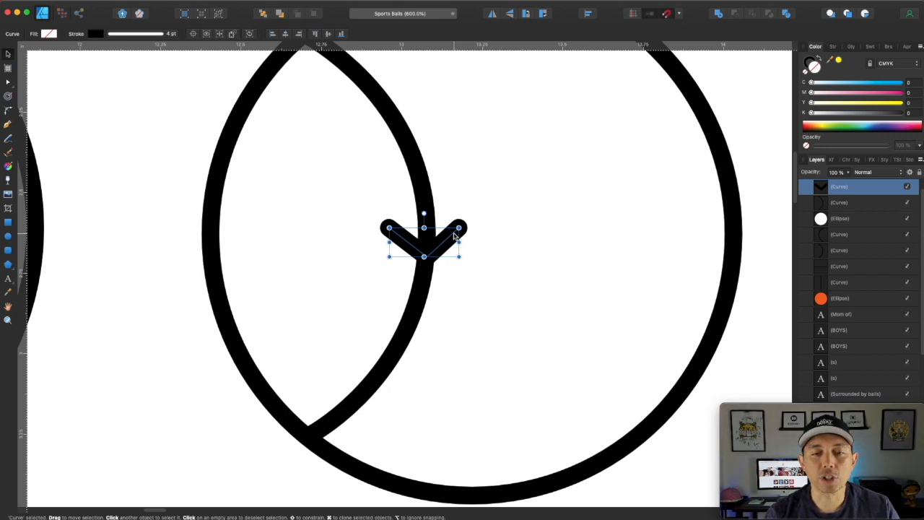
pyautogui.moveTo(455, 237); pyautogui.dragTo(364, 396)
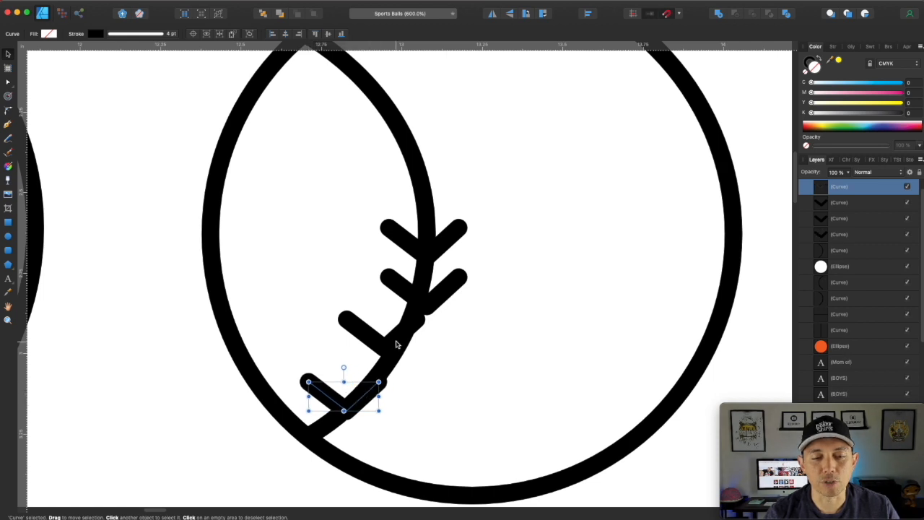
pyautogui.moveTo(455, 231); pyautogui.dragTo(374, 80)
pyautogui.scroll(1, 435, 128)
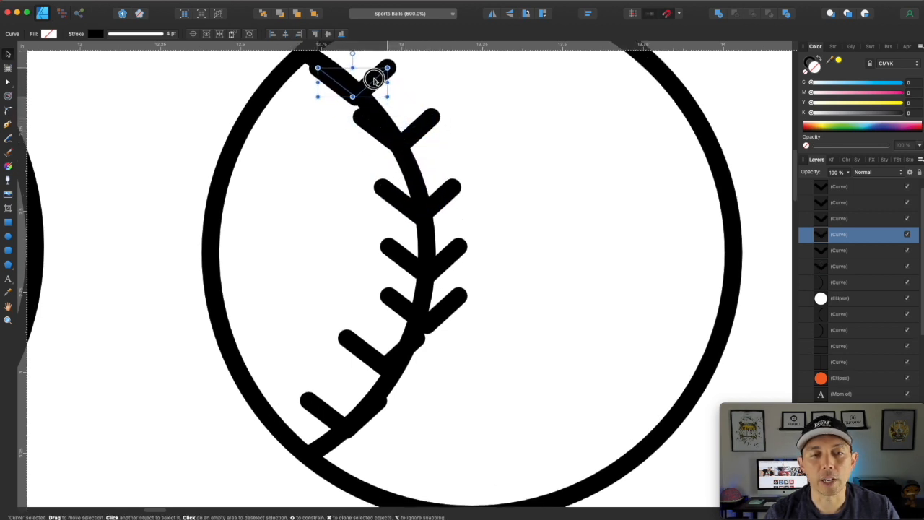
# Step: Rotate the stitches above and below the middle one so each follows the bend of the left seam
pyautogui.keyDown('alt'); pyautogui.click(369, 412); pyautogui.keyUp('alt')
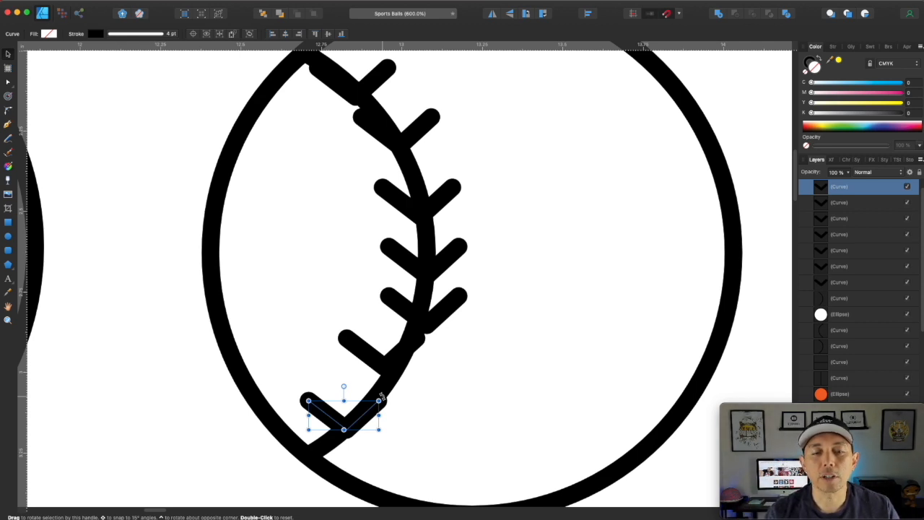
pyautogui.moveTo(381, 396)
pyautogui.mouseDown()
pyautogui.moveTo(383, 426)
pyautogui.moveTo(383, 411)
pyautogui.moveTo(388, 419)
pyautogui.moveTo(370, 431)
pyautogui.mouseUp()
pyautogui.click(388, 357)
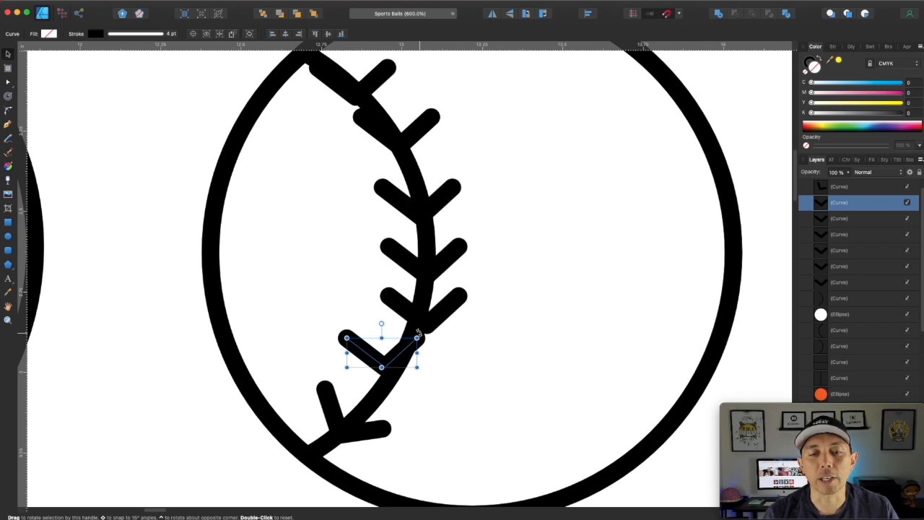
pyautogui.moveTo(419, 334); pyautogui.dragTo(421, 361)
pyautogui.click(455, 301)
pyautogui.moveTo(462, 291); pyautogui.dragTo(464, 308)
pyautogui.click(430, 118)
pyautogui.moveTo(438, 110); pyautogui.dragTo(426, 102)
pyautogui.click(443, 177)
pyautogui.click(453, 318)
# Step: Fine-tune the placement of the lowest stitches so they sit centred on the left seam
pyautogui.click(389, 431)
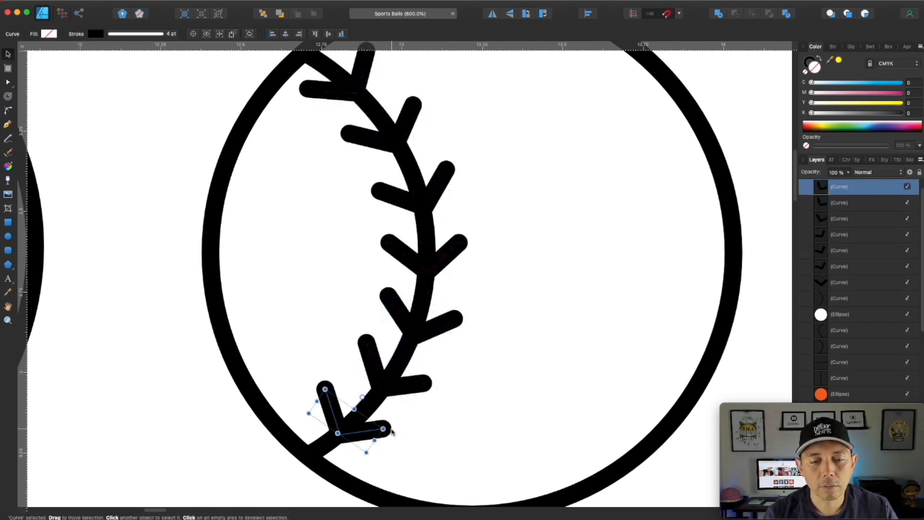
pyautogui.moveTo(392, 431); pyautogui.dragTo(397, 435)
pyautogui.click(547, 344)
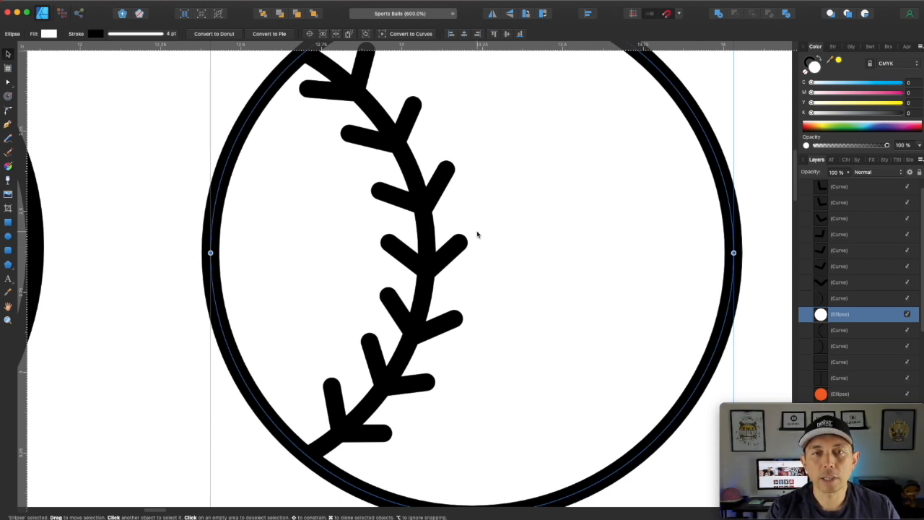
# Step: Select the left seam with all its stitches and duplicate it straight across to the baseball's right half
pyautogui.press('super+minus')
pyautogui.press('super+d')
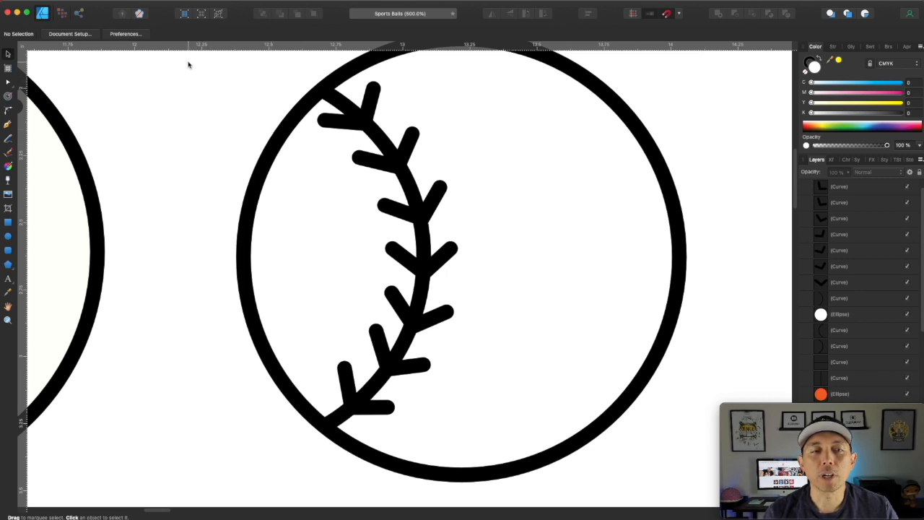
pyautogui.moveTo(188, 62); pyautogui.dragTo(516, 499)
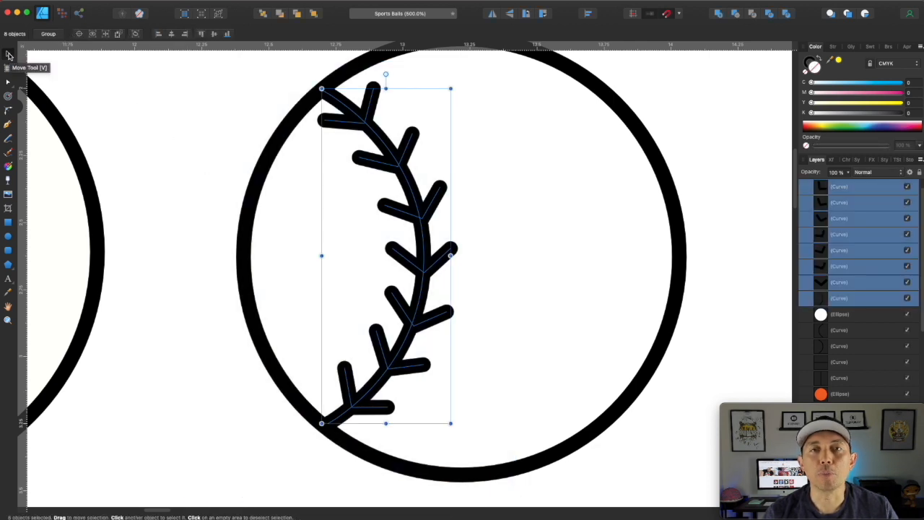
pyautogui.click(207, 77)
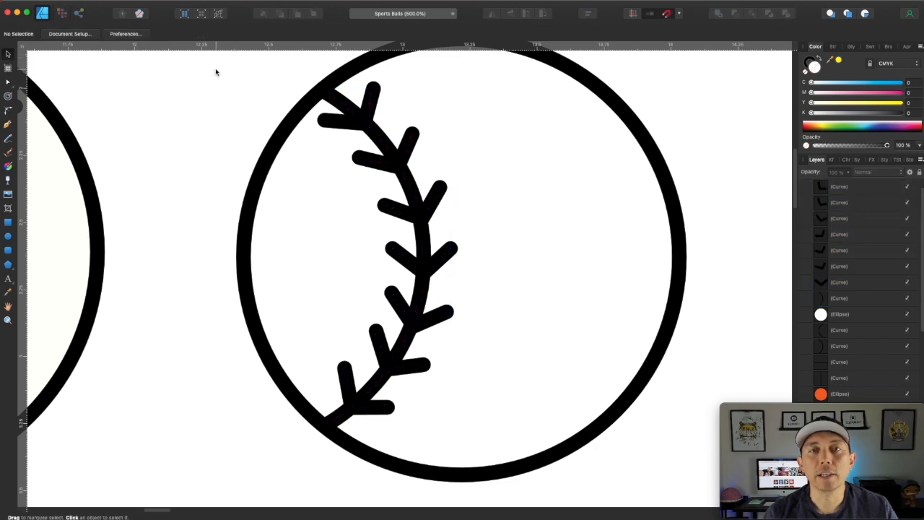
pyautogui.moveTo(215, 72); pyautogui.dragTo(518, 491)
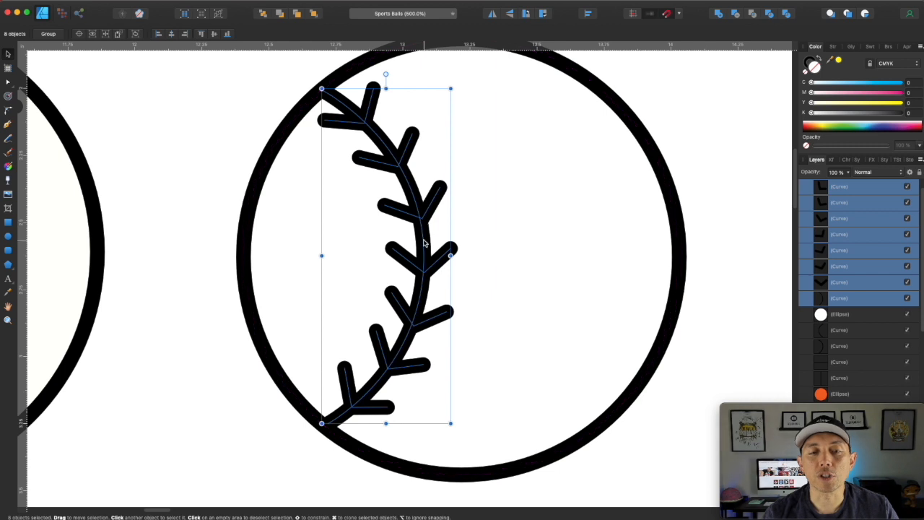
pyautogui.moveTo(424, 243); pyautogui.dragTo(599, 245)
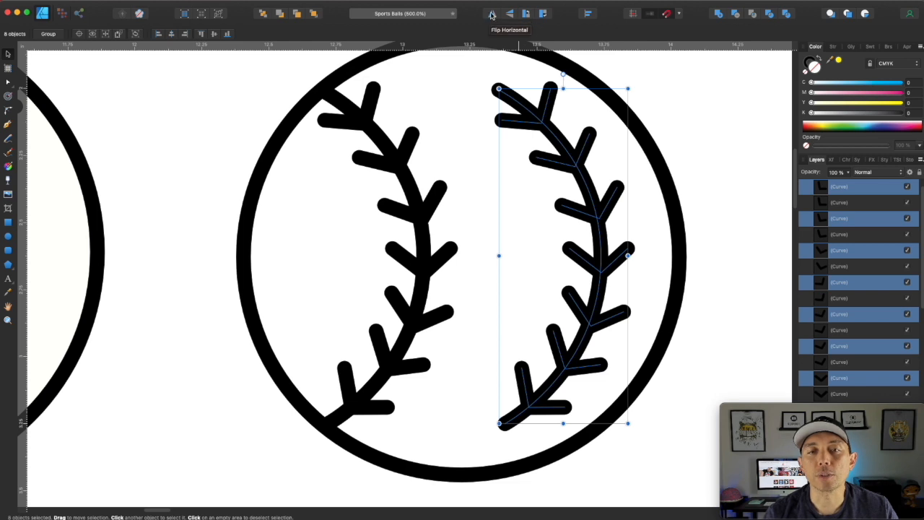
# Step: Flip the copied seam horizontally and shift it inward so its ends meet the circle's right edge
pyautogui.click(491, 15)
pyautogui.moveTo(559, 142); pyautogui.dragTo(540, 141)
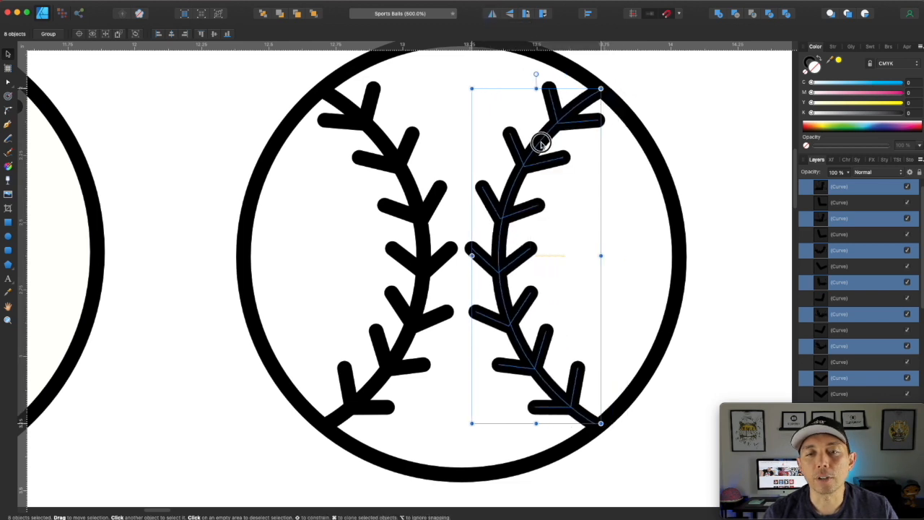
pyautogui.moveTo(539, 143); pyautogui.dragTo(542, 143)
pyautogui.click(715, 176)
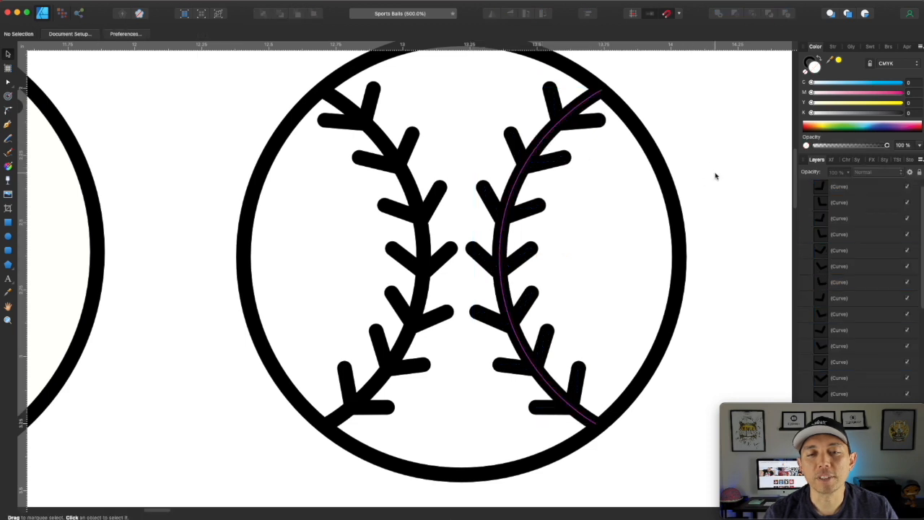
# Step: Widen the gap between the seams by moving the left seam group slightly left and the right one slightly right
pyautogui.press('super+minus')
pyautogui.press('super+minus')
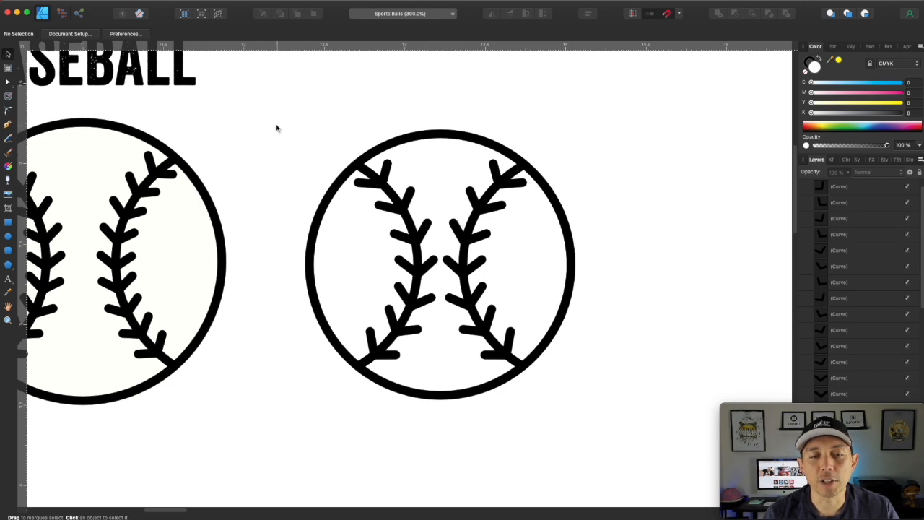
pyautogui.moveTo(278, 128); pyautogui.dragTo(448, 423)
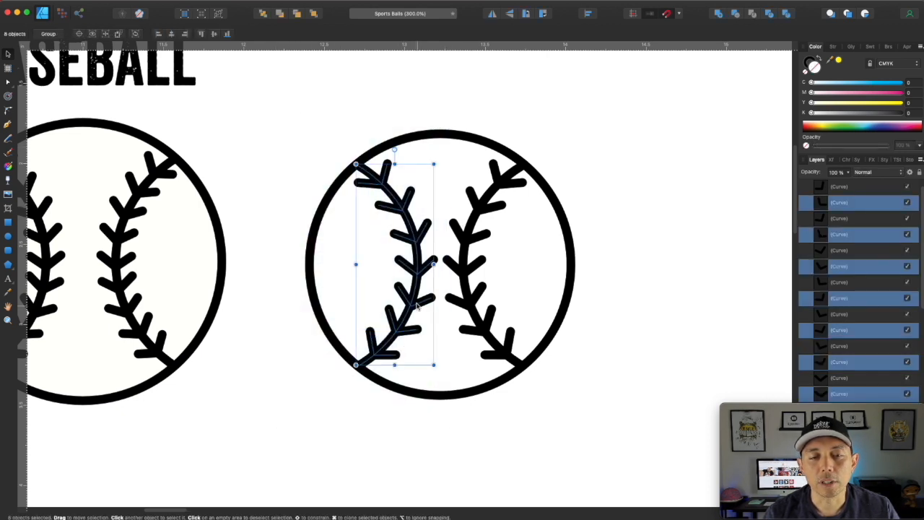
pyautogui.moveTo(415, 296); pyautogui.dragTo(403, 296)
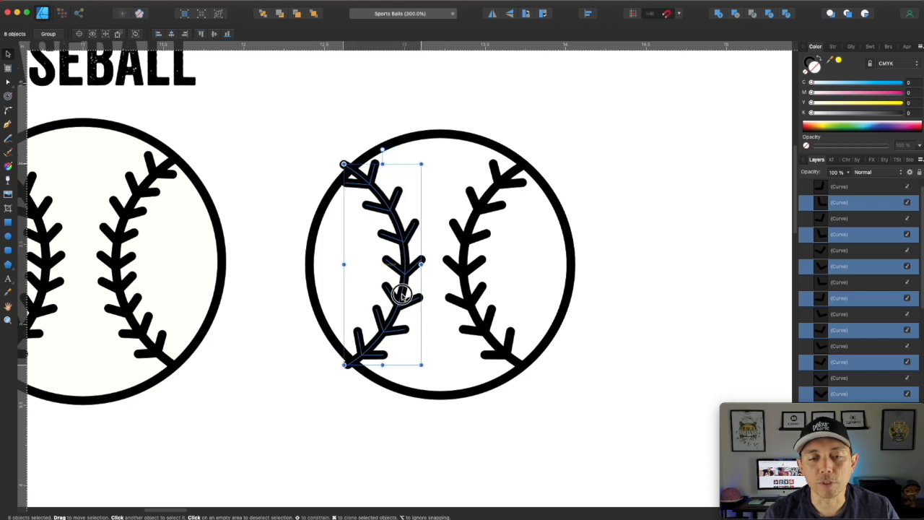
pyautogui.moveTo(573, 134); pyautogui.dragTo(438, 454)
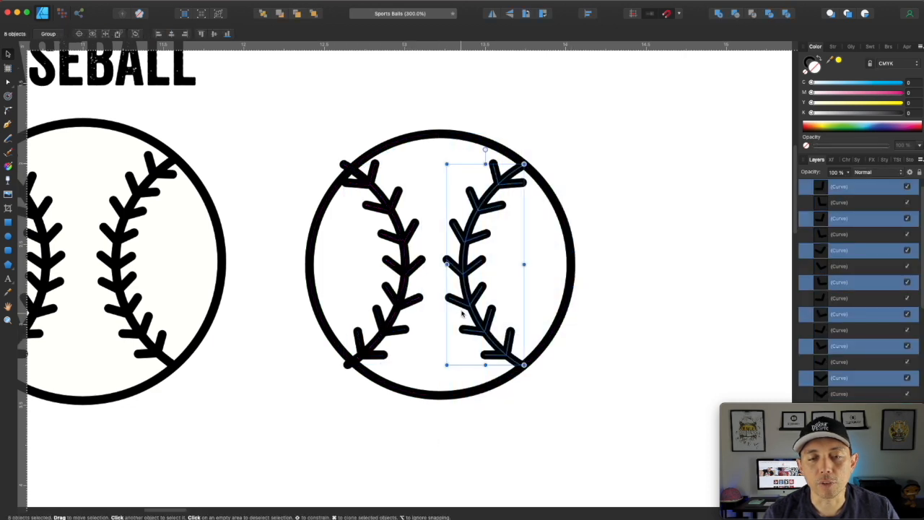
pyautogui.moveTo(473, 291); pyautogui.dragTo(485, 291)
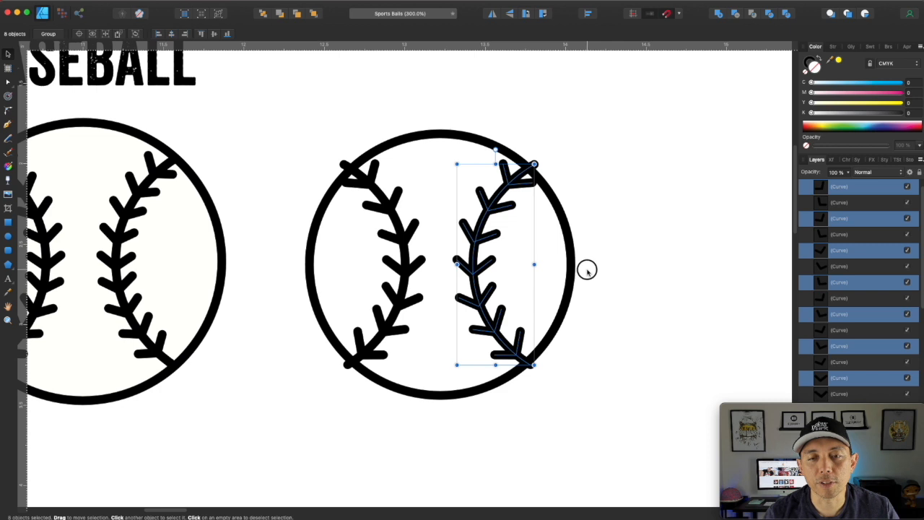
pyautogui.click(247, 179)
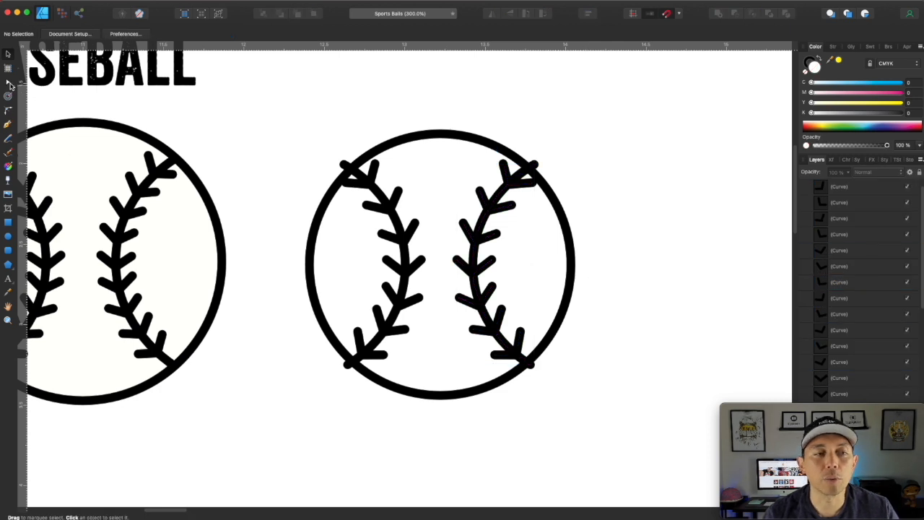
# Step: Move the right seam's upper end node inward so it ends on the circle's outline
pyautogui.click(9, 84)
pyautogui.click(525, 167)
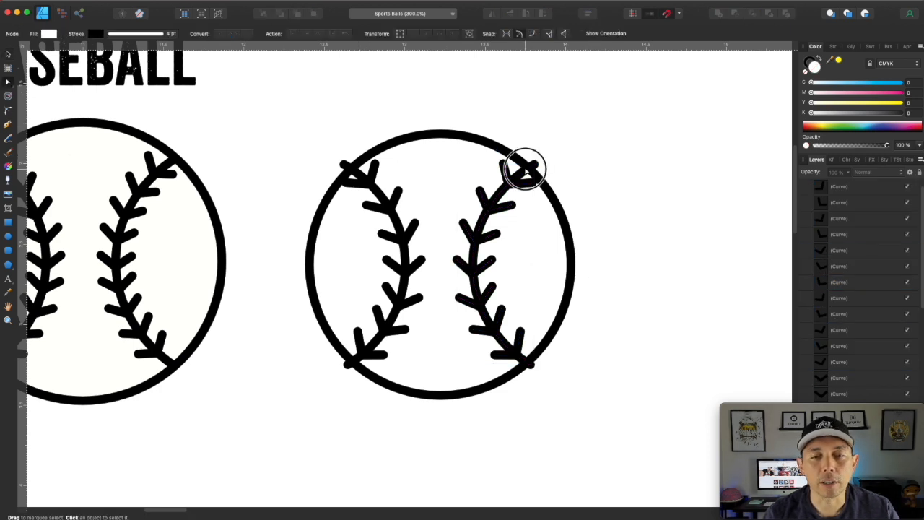
pyautogui.click(531, 167)
pyautogui.moveTo(531, 167); pyautogui.dragTo(527, 169)
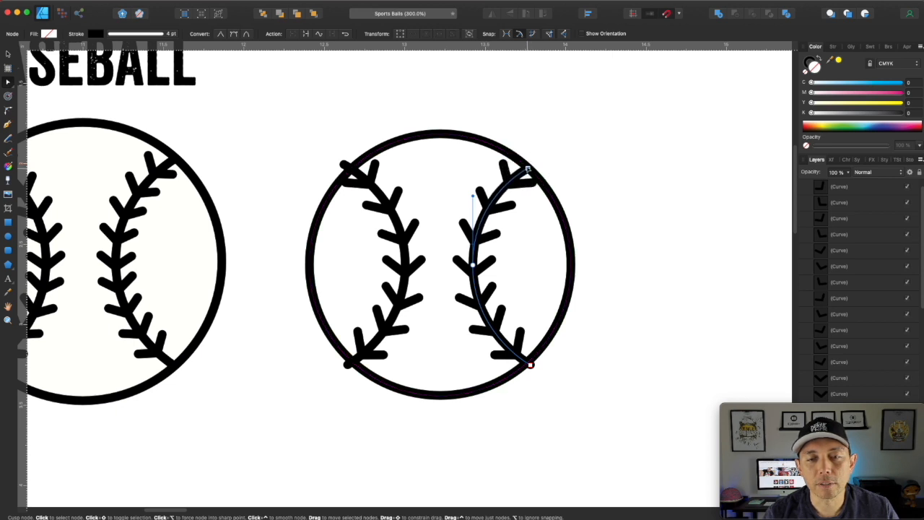
# Step: Move the right seam's lower end node and both end nodes of the left seam inward onto the baseball's outline
pyautogui.moveTo(534, 369); pyautogui.dragTo(522, 361)
pyautogui.click(351, 168)
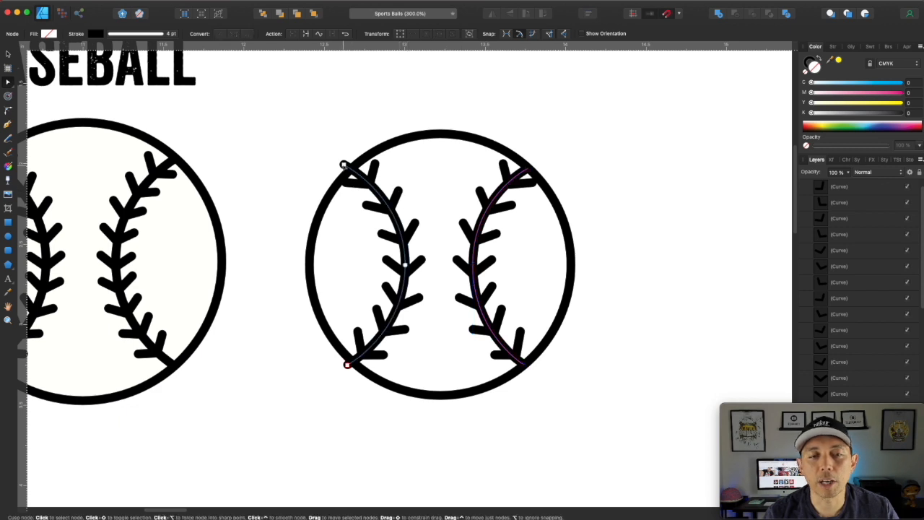
pyautogui.moveTo(346, 165); pyautogui.dragTo(350, 168)
pyautogui.moveTo(347, 365); pyautogui.dragTo(353, 365)
pyautogui.click(606, 247)
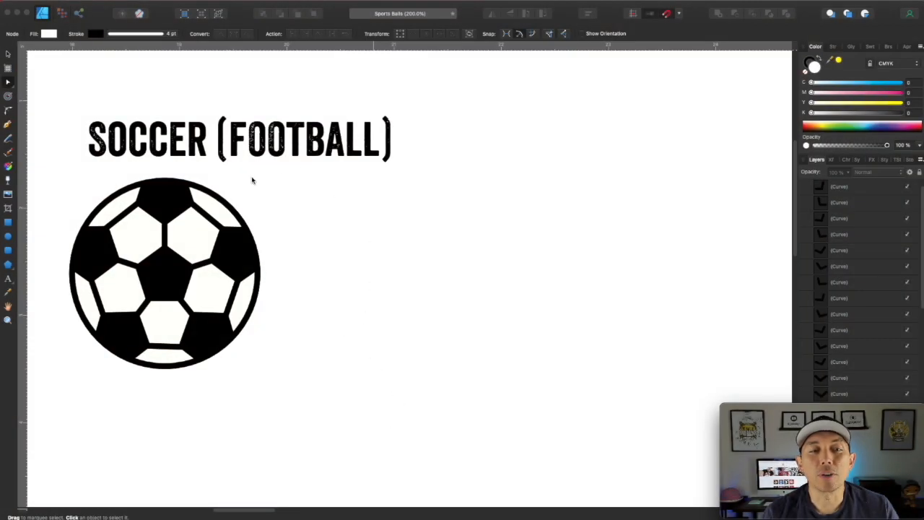
# Step: Draw a white circle with a 4 pt black outline beside the reference soccer ball, about the same size
pyautogui.click(9, 239)
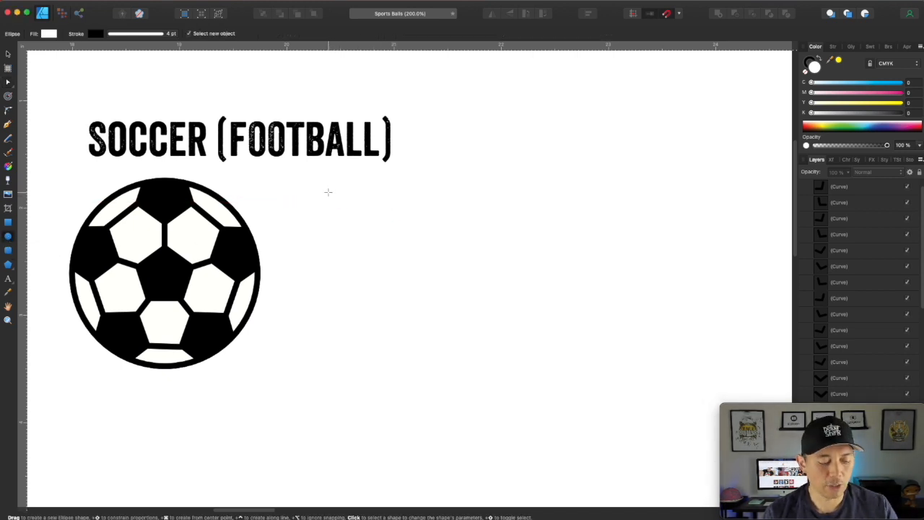
pyautogui.moveTo(321, 189); pyautogui.dragTo(490, 383)
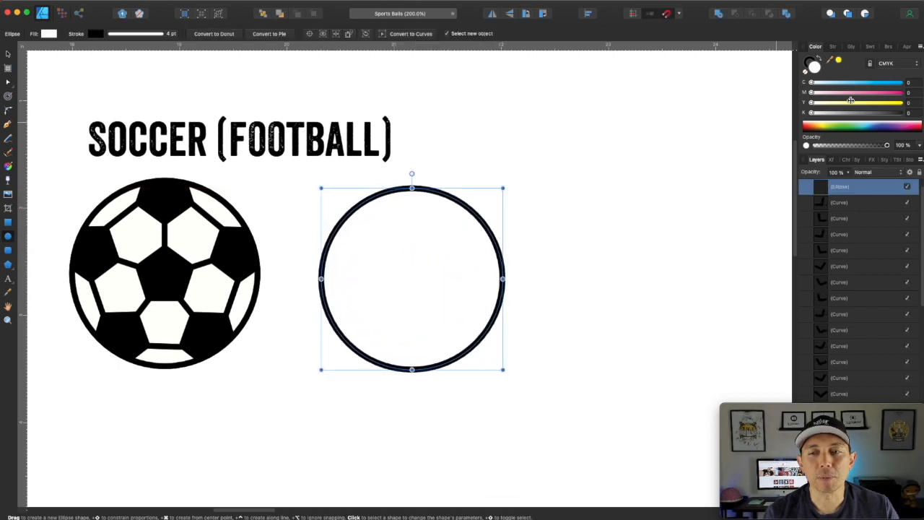
pyautogui.click(834, 48)
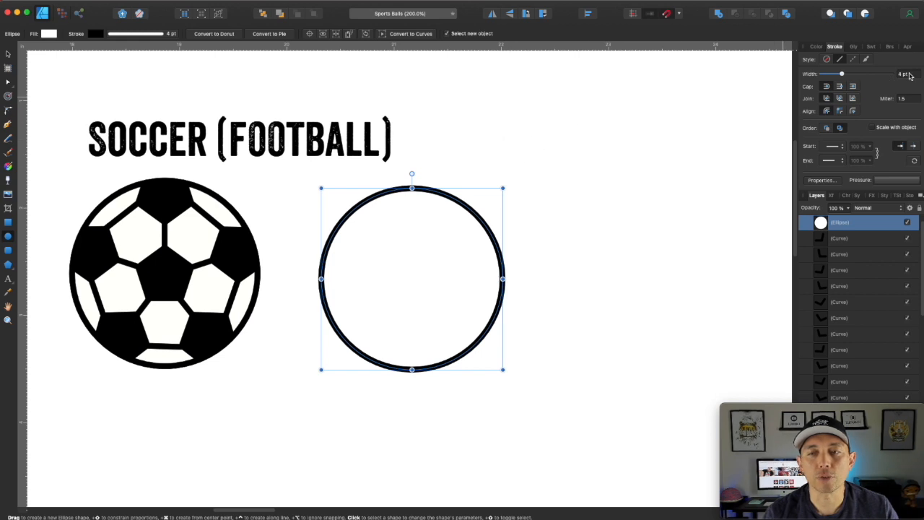
pyautogui.click(814, 48)
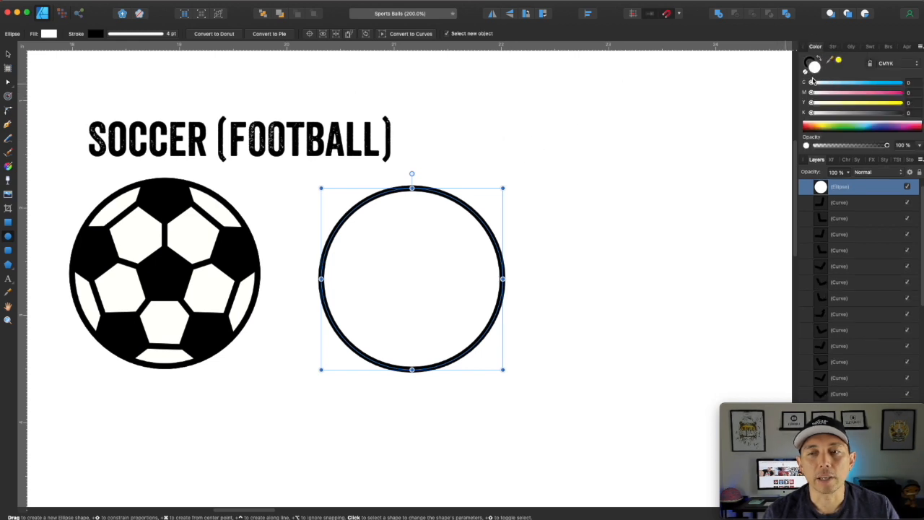
pyautogui.click(7, 55)
pyautogui.click(444, 144)
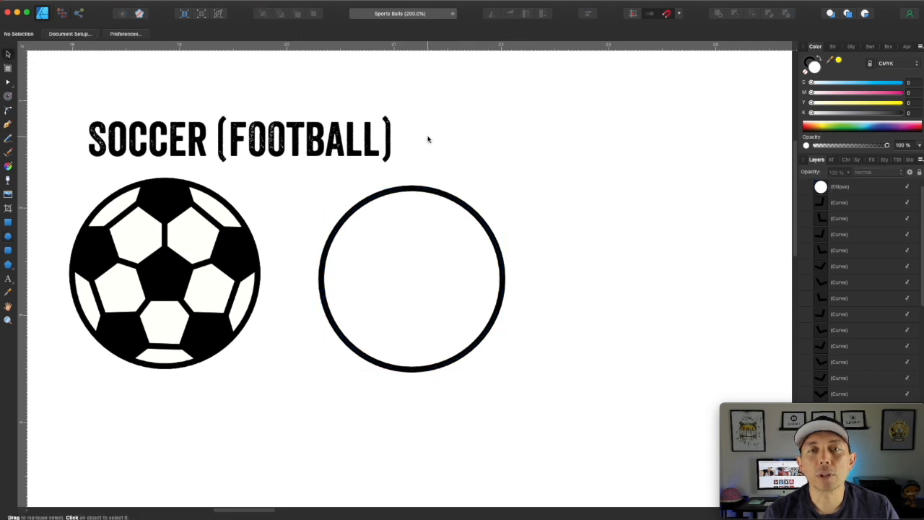
# Step: Draw a five-sided polygon at the centre of the new circle, about a third of its width
pyautogui.click(9, 269)
pyautogui.click(8, 267)
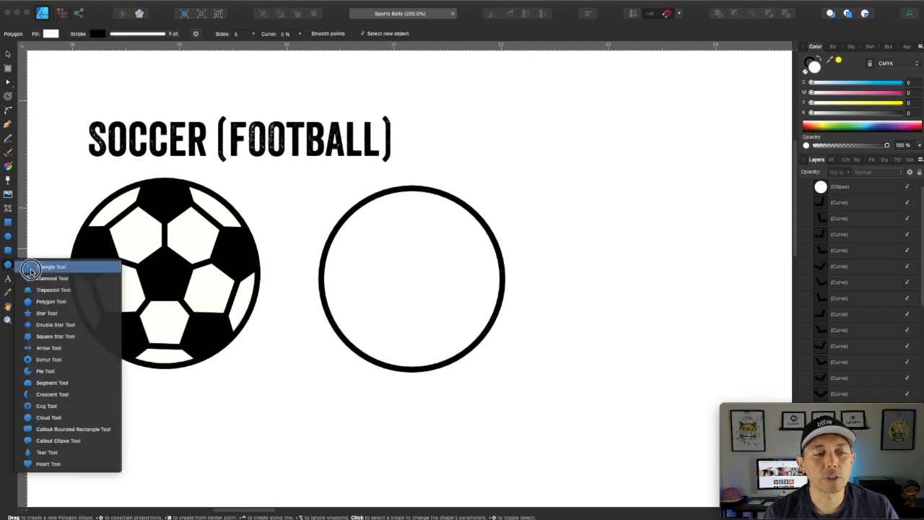
pyautogui.click(30, 268)
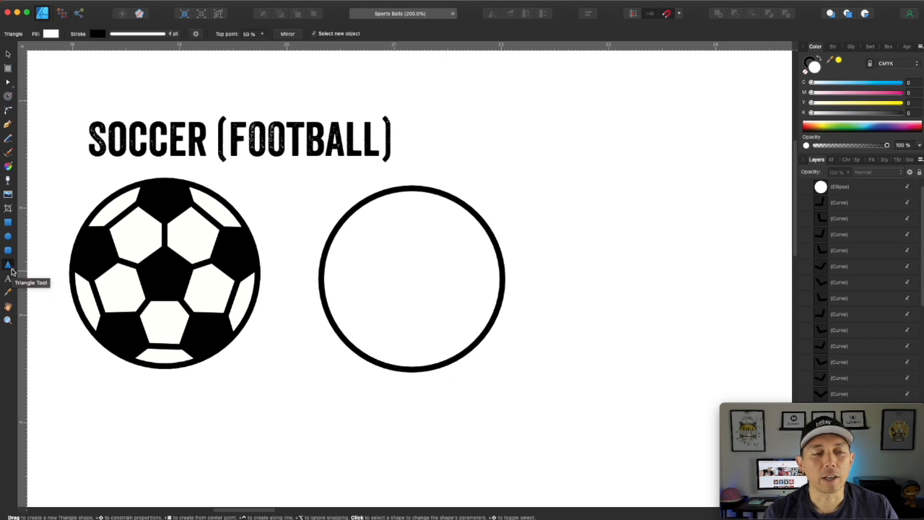
pyautogui.click(9, 267)
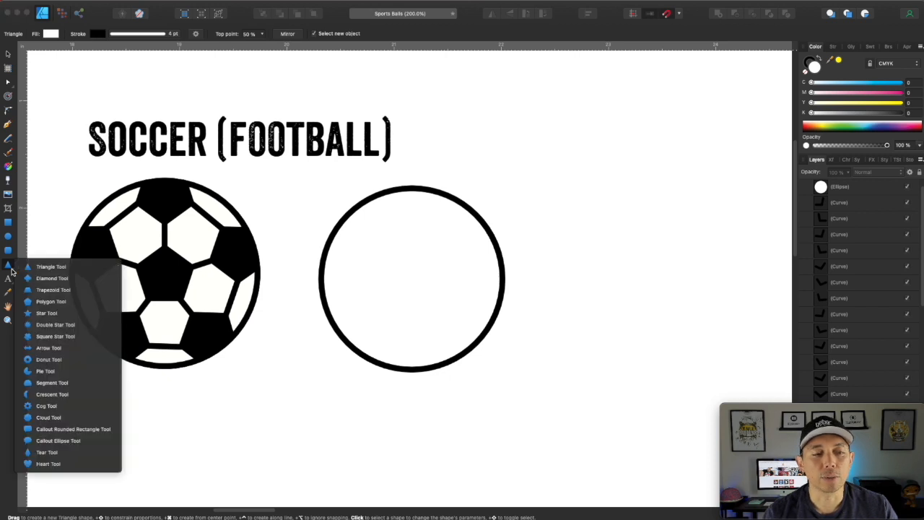
pyautogui.click(42, 301)
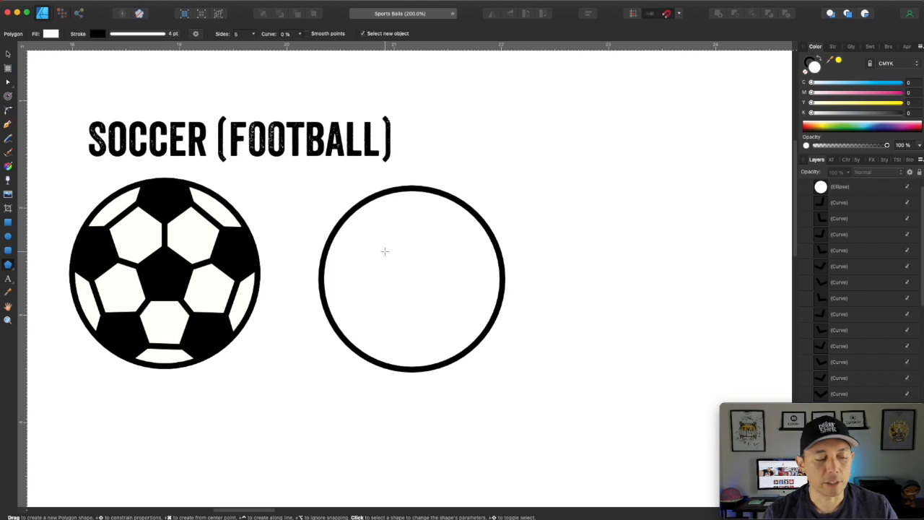
pyautogui.moveTo(384, 251); pyautogui.dragTo(441, 306)
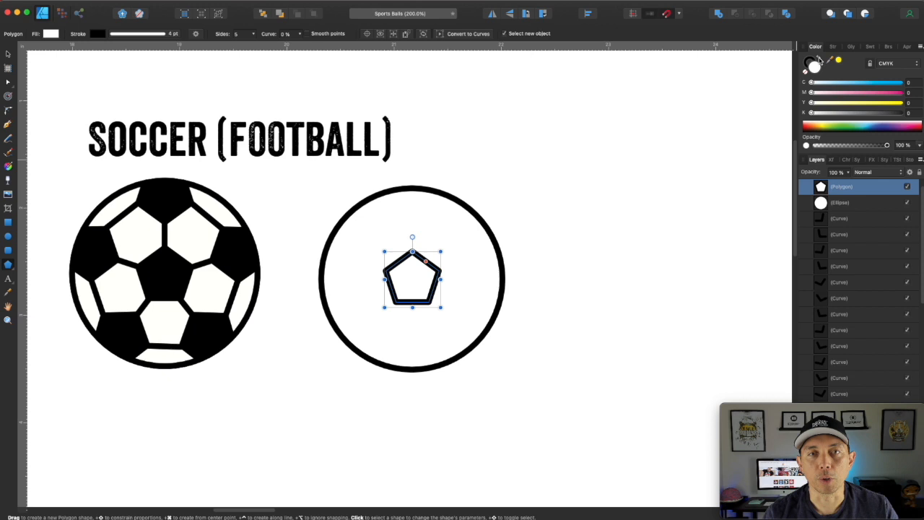
# Step: Give the central pentagon a black fill with no stroke and shift it slightly down within the circle
pyautogui.click(820, 60)
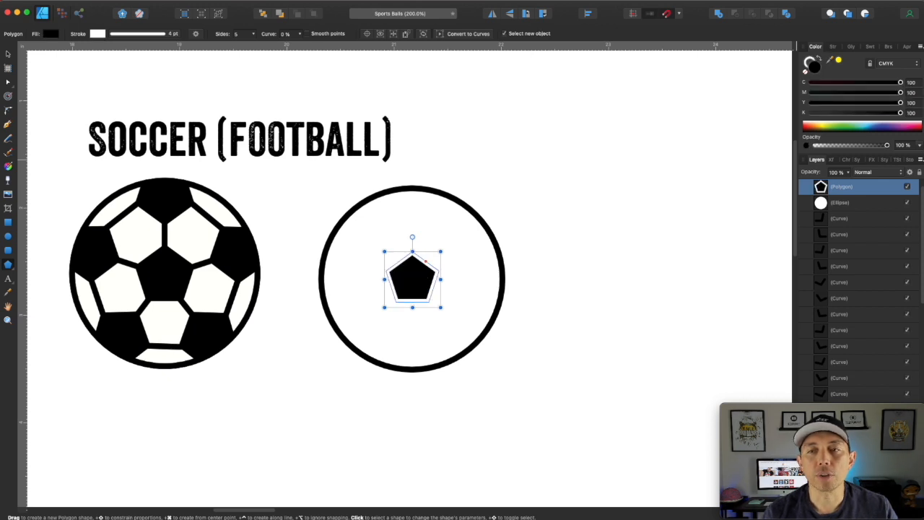
pyautogui.click(809, 62)
pyautogui.click(806, 73)
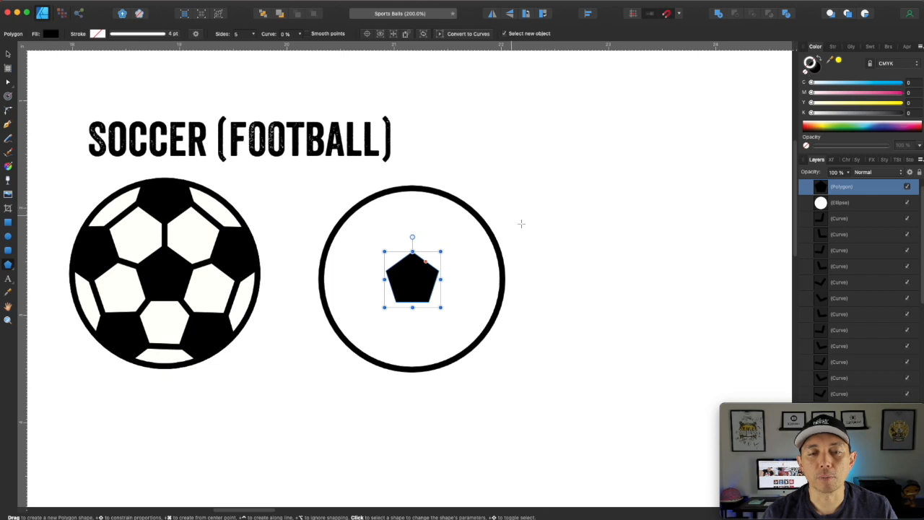
pyautogui.click(815, 69)
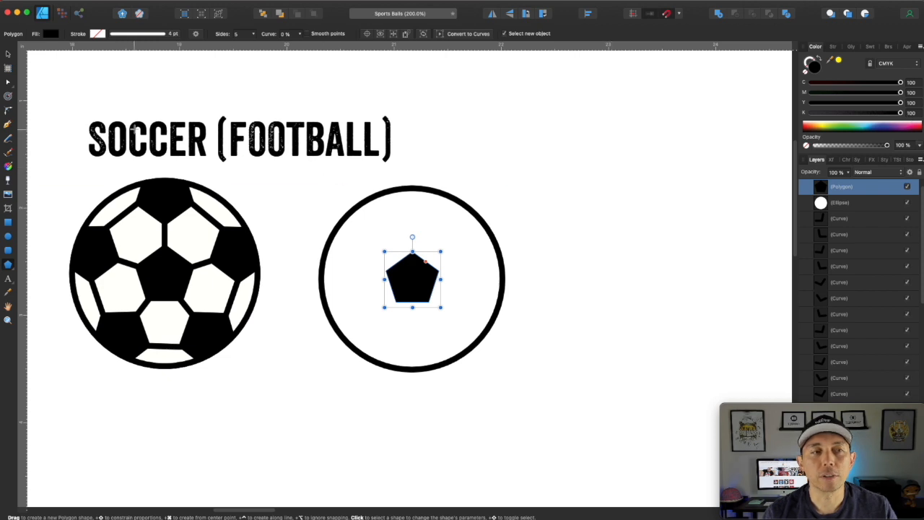
pyautogui.click(9, 56)
pyautogui.moveTo(417, 270); pyautogui.dragTo(416, 280)
pyautogui.click(548, 192)
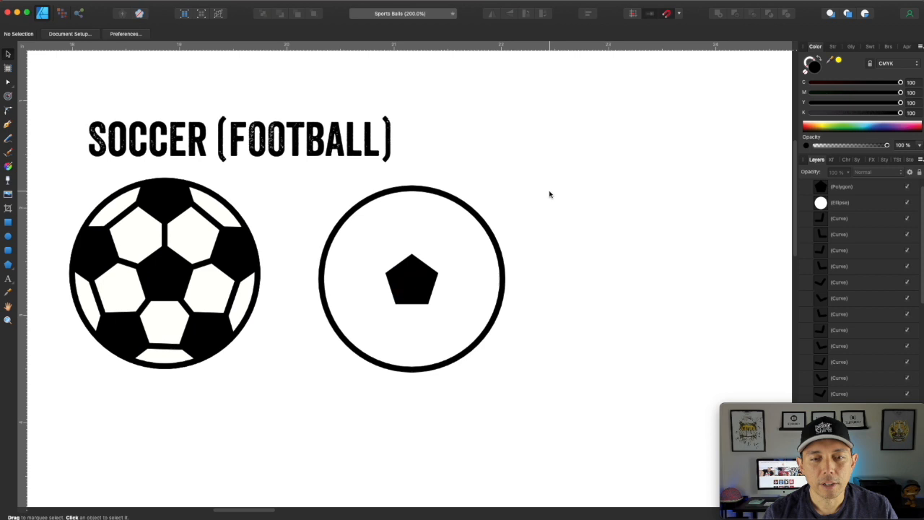
# Step: Duplicate the pentagon straight up to the circle's top, flip the copy vertically and let its flat edge overlap the outline
pyautogui.click(418, 286)
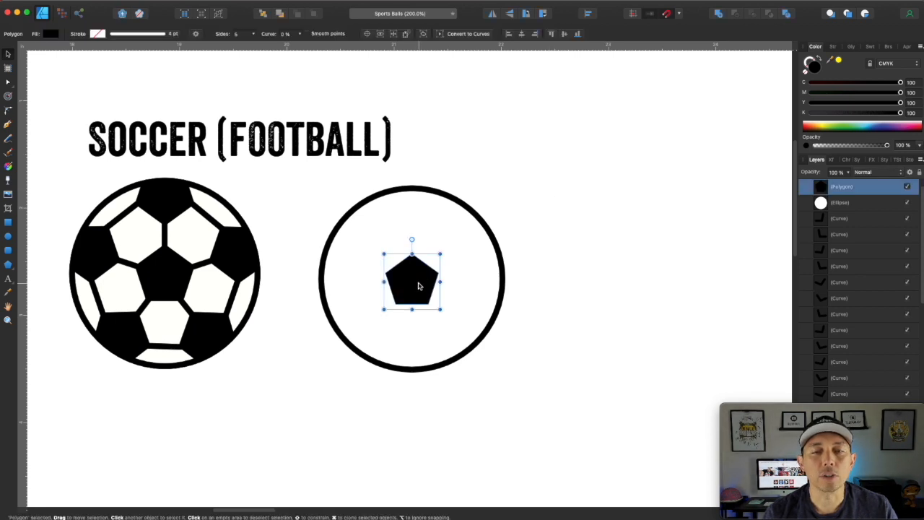
pyautogui.moveTo(418, 286); pyautogui.dragTo(418, 209)
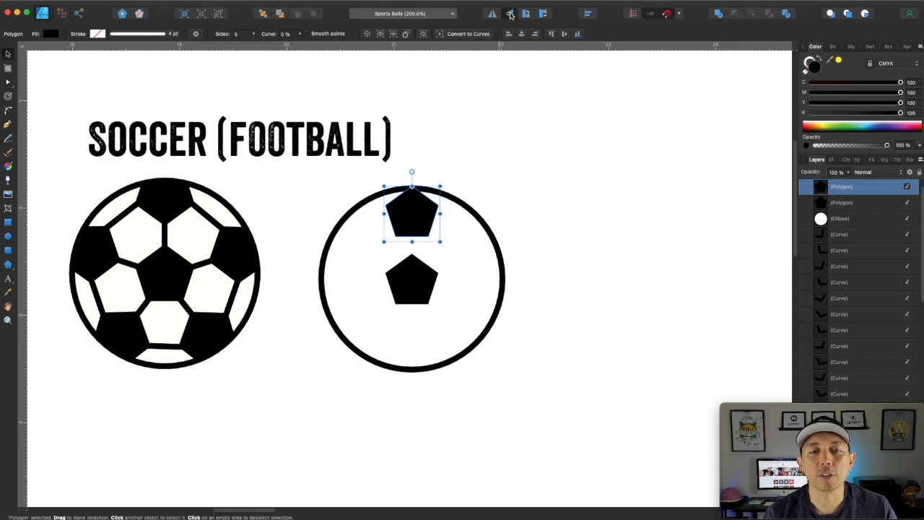
pyautogui.click(511, 15)
pyautogui.moveTo(415, 210); pyautogui.dragTo(416, 211)
pyautogui.click(538, 194)
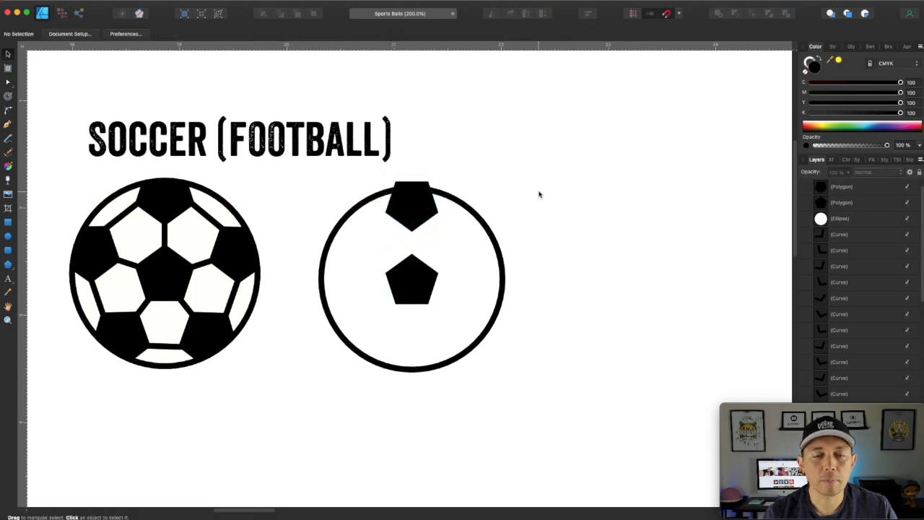
# Step: Duplicate the top pentagon, rotate the copy so a corner faces the centre, and place it over the circle's right edge
pyautogui.click(398, 203)
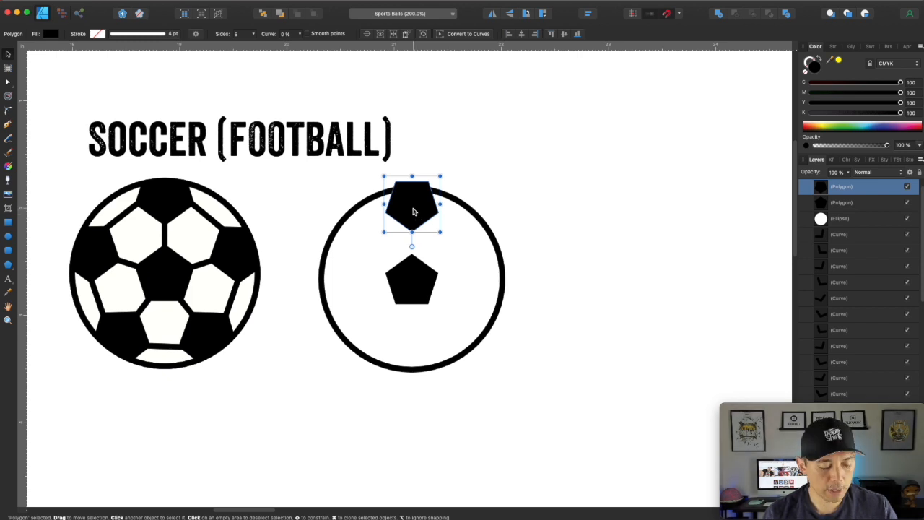
pyautogui.moveTo(415, 211); pyautogui.dragTo(479, 233)
pyautogui.moveTo(508, 172); pyautogui.dragTo(433, 285)
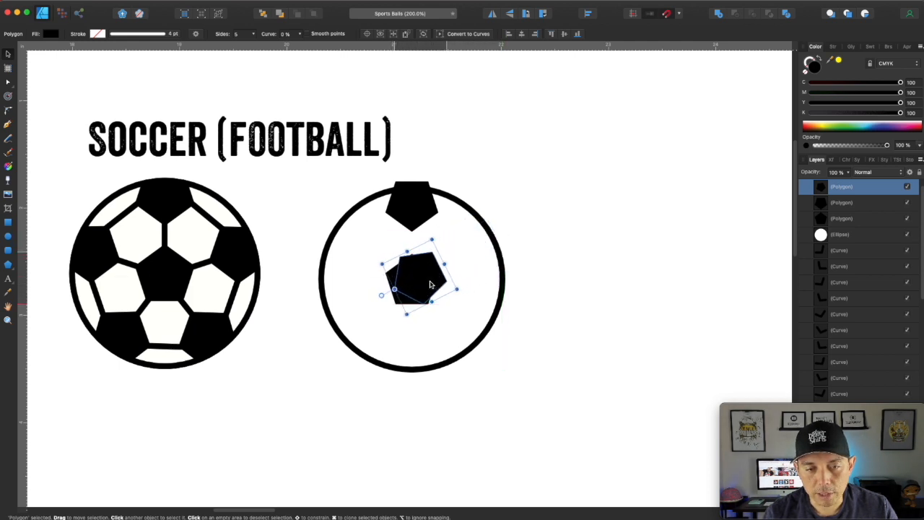
pyautogui.moveTo(458, 291); pyautogui.dragTo(498, 275)
pyautogui.click(541, 262)
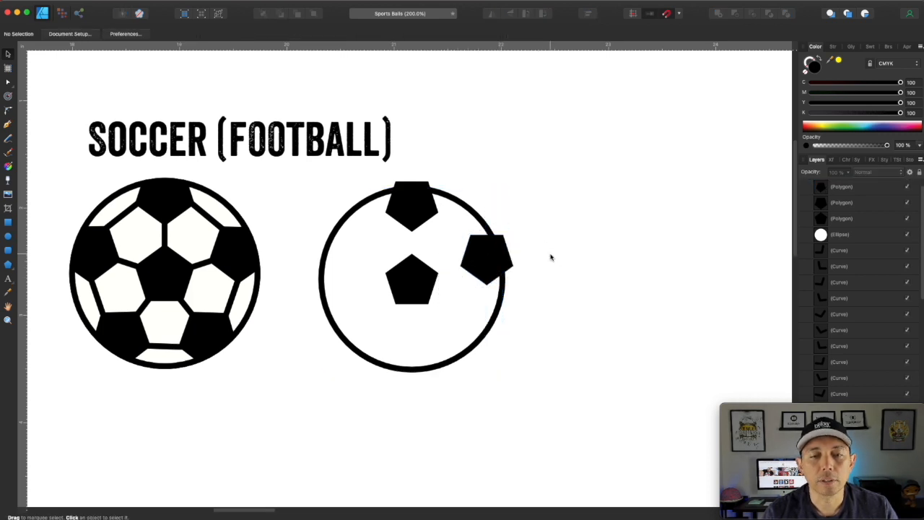
# Step: Duplicate the right pentagon, rotate the copy so a corner faces the centre, and place it at the circle's lower-right edge
pyautogui.click(493, 261)
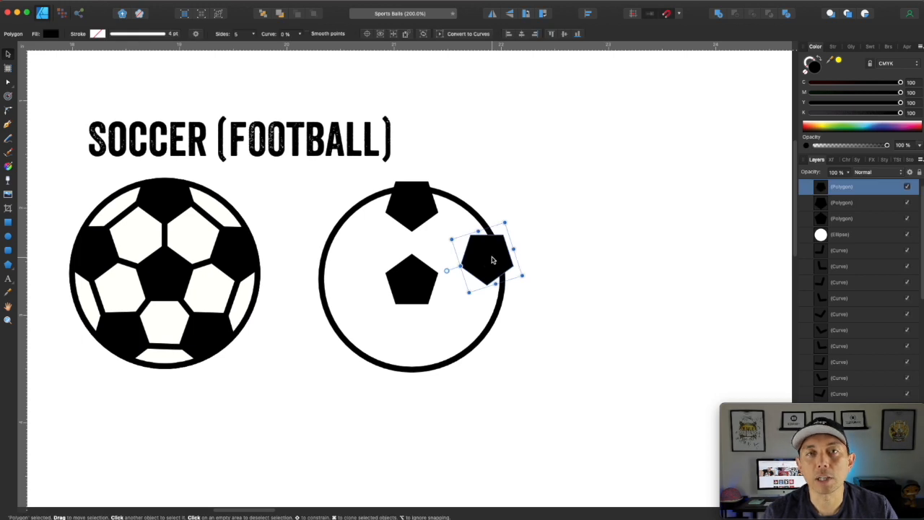
pyautogui.moveTo(493, 261); pyautogui.dragTo(485, 330)
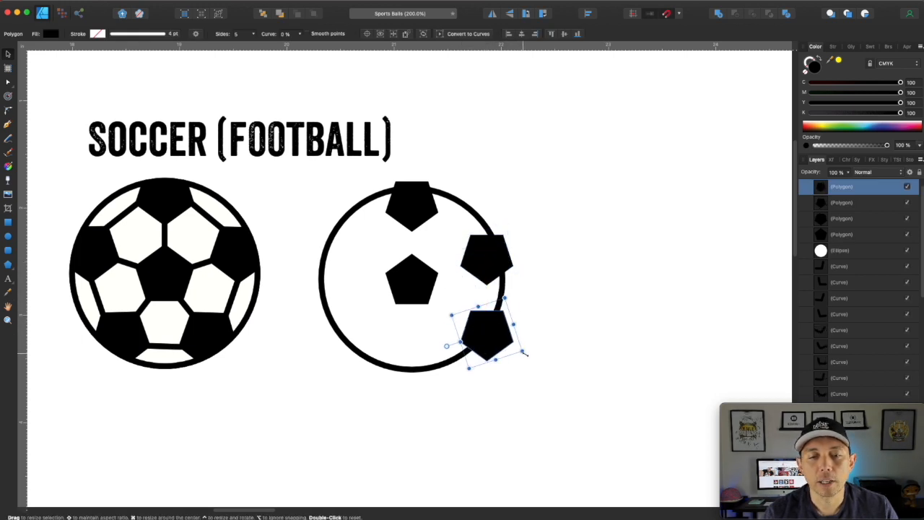
pyautogui.moveTo(528, 354); pyautogui.dragTo(476, 400)
pyautogui.moveTo(494, 340); pyautogui.dragTo(423, 295)
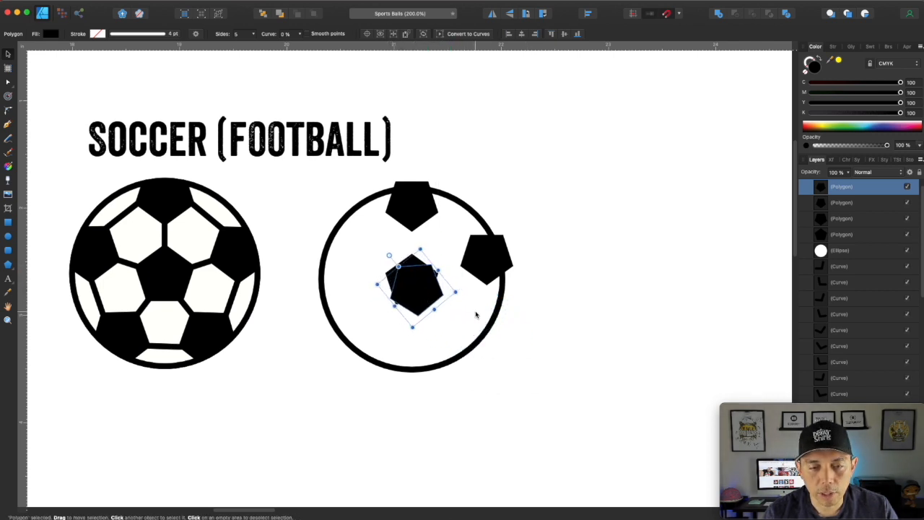
pyautogui.moveTo(462, 293); pyautogui.dragTo(471, 349)
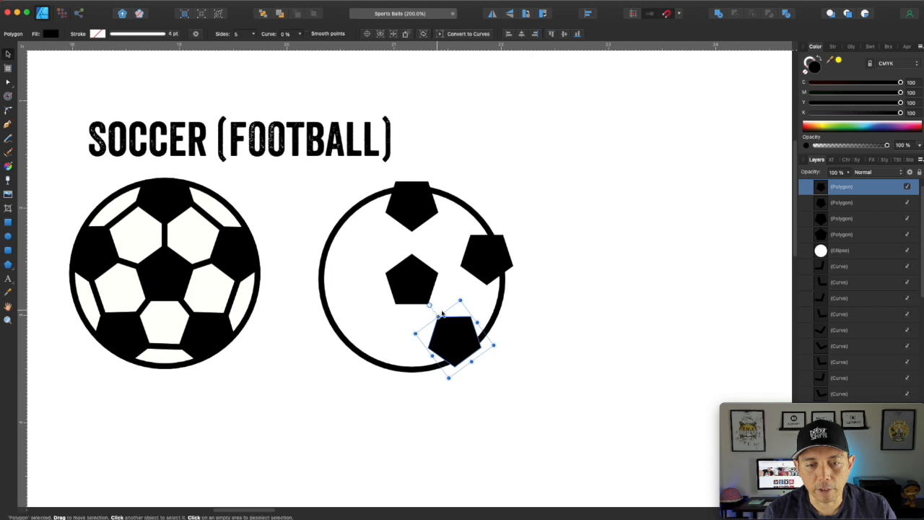
pyautogui.click(560, 302)
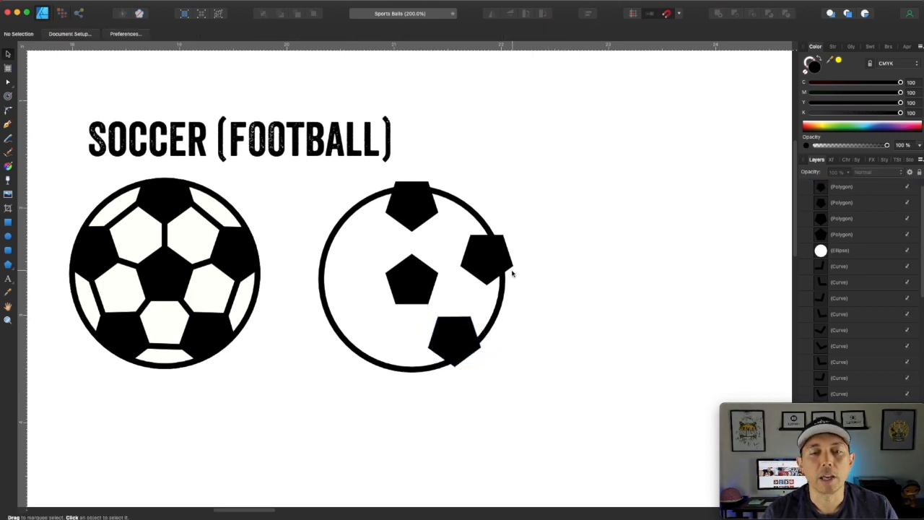
# Step: Duplicate the two right-hand pentagons to the circle's left side and flip the copies horizontally to mirror their positions
pyautogui.click(491, 262)
pyautogui.keyDown('shift'); pyautogui.click(465, 333); pyautogui.keyUp('shift')
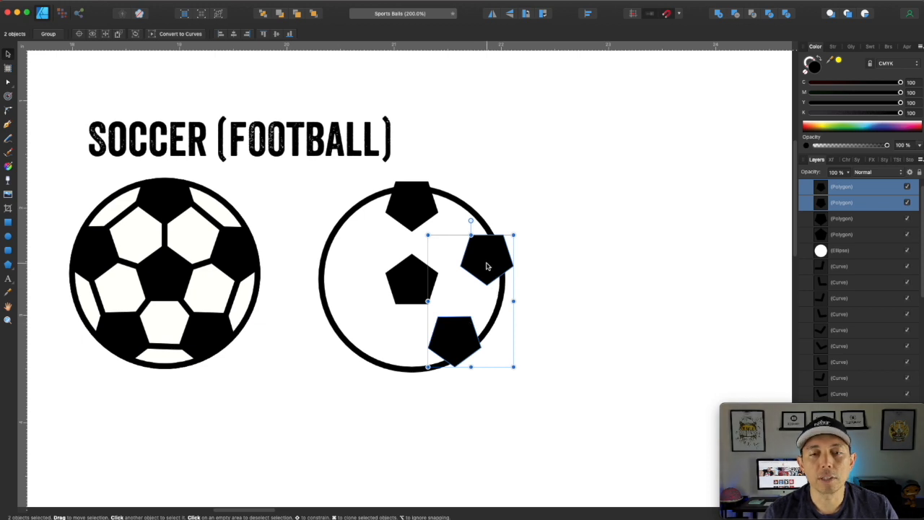
pyautogui.keyDown('alt'); pyautogui.moveTo(487, 266); pyautogui.dragTo(332, 259); pyautogui.keyUp('alt')
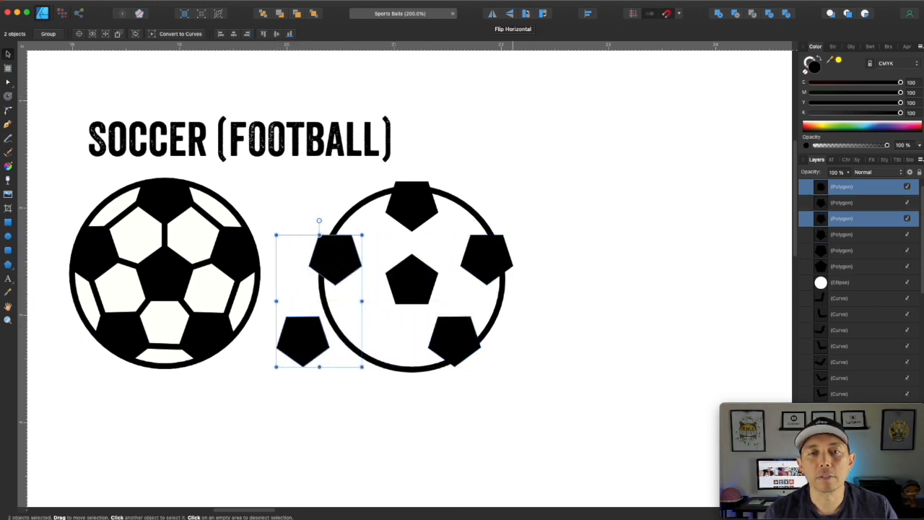
pyautogui.click(492, 14)
pyautogui.moveTo(312, 258); pyautogui.dragTo(349, 258)
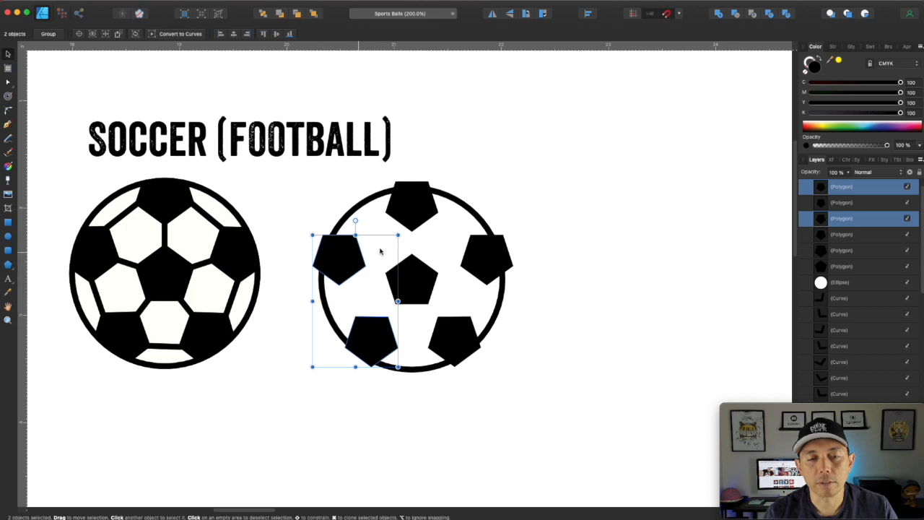
pyautogui.click(598, 202)
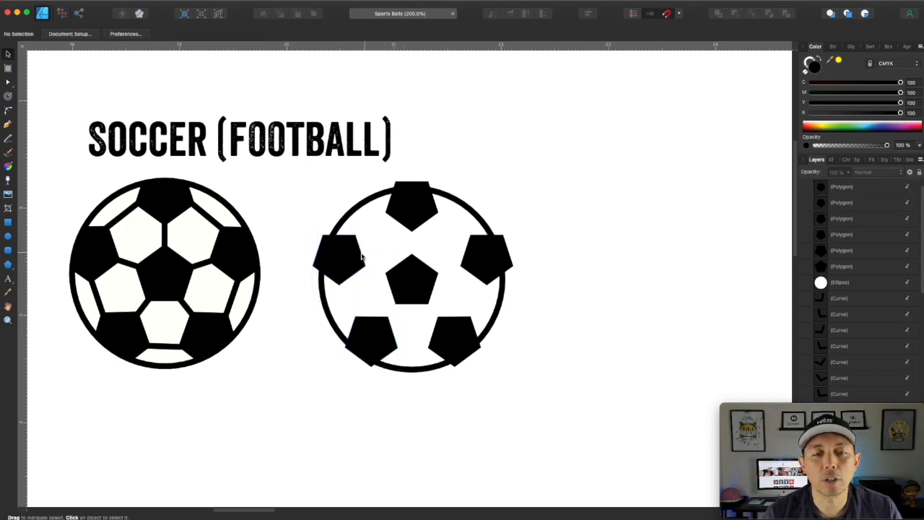
# Step: Select all six pentagons, try moving them to the right of the circle, and undo the move
pyautogui.click(345, 262)
pyautogui.keyDown('shift'); pyautogui.click(428, 217); pyautogui.keyUp('shift')
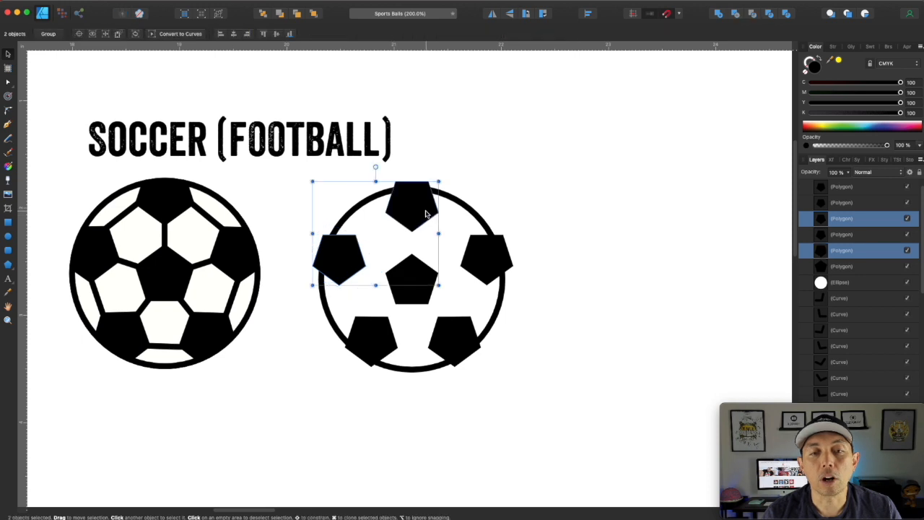
pyautogui.keyDown('shift'); pyautogui.click(481, 256); pyautogui.keyUp('shift')
pyautogui.keyDown('shift'); pyautogui.click(460, 332); pyautogui.keyUp('shift')
pyautogui.keyDown('shift'); pyautogui.click(380, 335); pyautogui.keyUp('shift')
pyautogui.keyDown('shift'); pyautogui.click(413, 285); pyautogui.keyUp('shift')
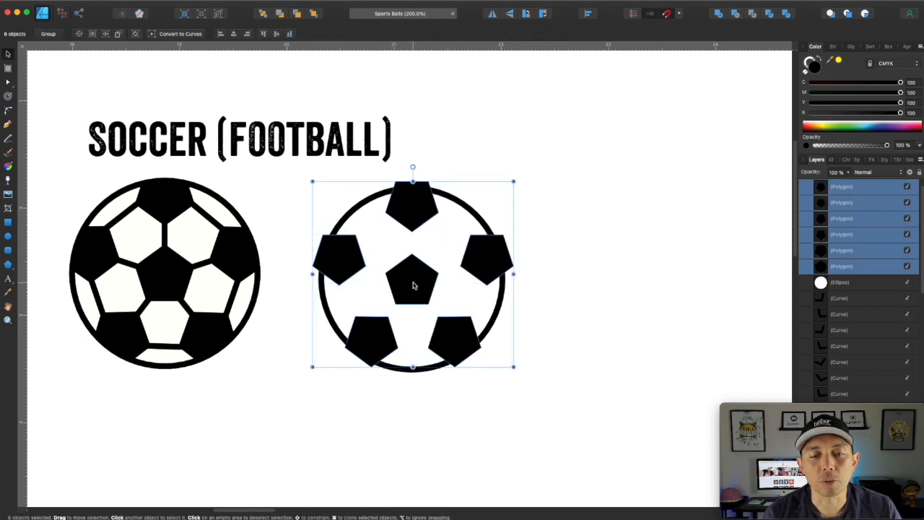
pyautogui.moveTo(412, 285); pyautogui.dragTo(545, 279)
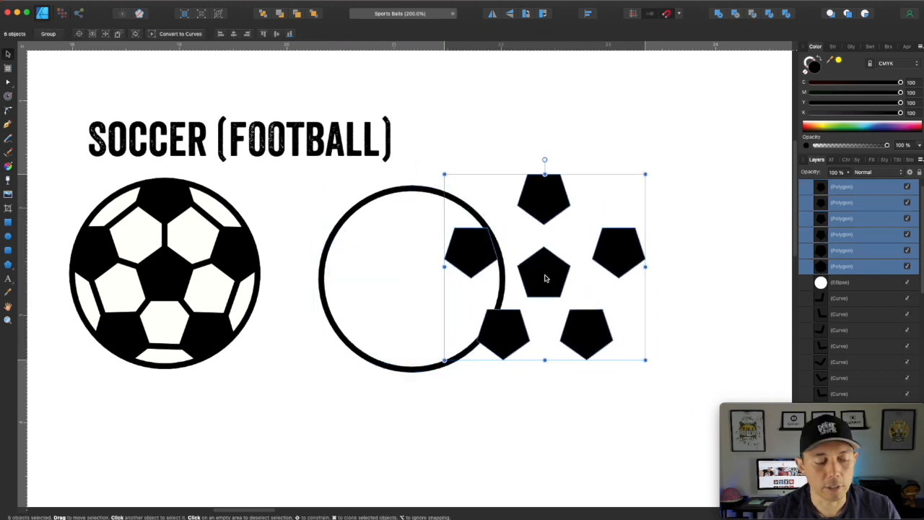
pyautogui.press('super+z')
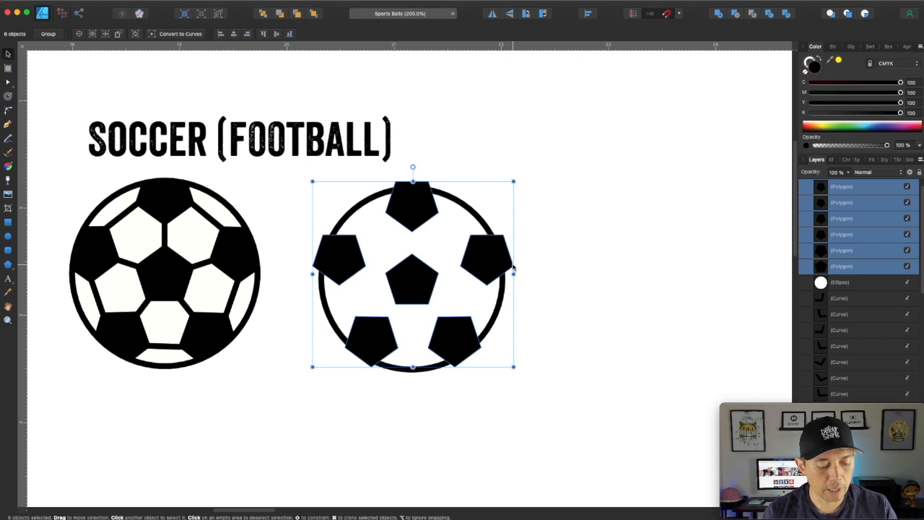
# Step: Group the six pentagons, try moving the group to the right, and undo the move
pyautogui.press('super+g')
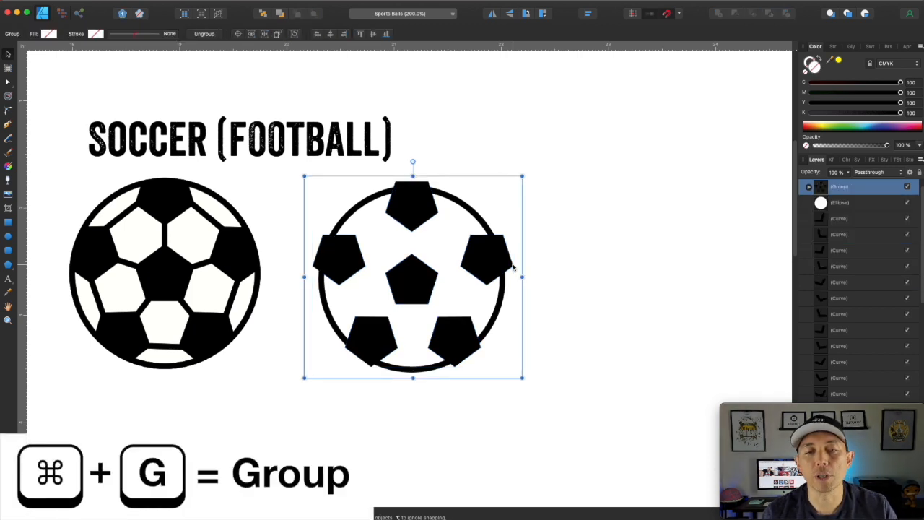
pyautogui.moveTo(416, 282); pyautogui.dragTo(477, 277)
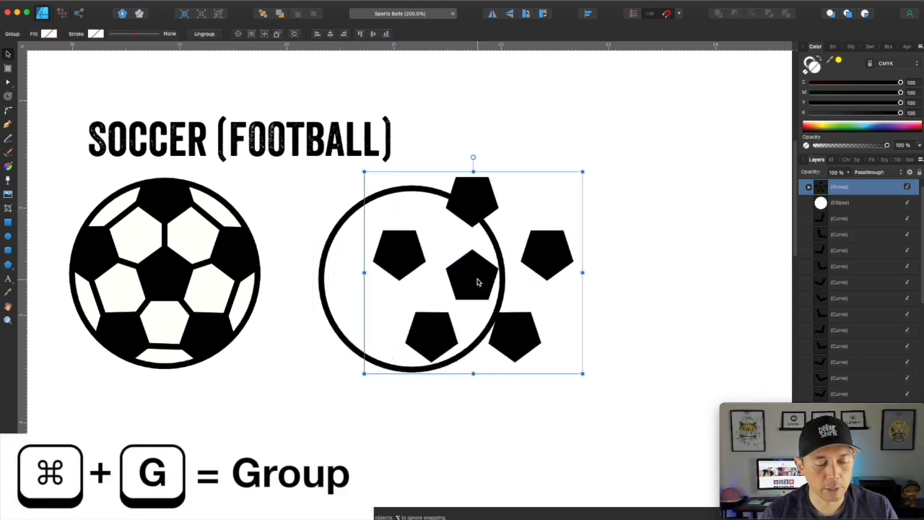
pyautogui.press('super+z')
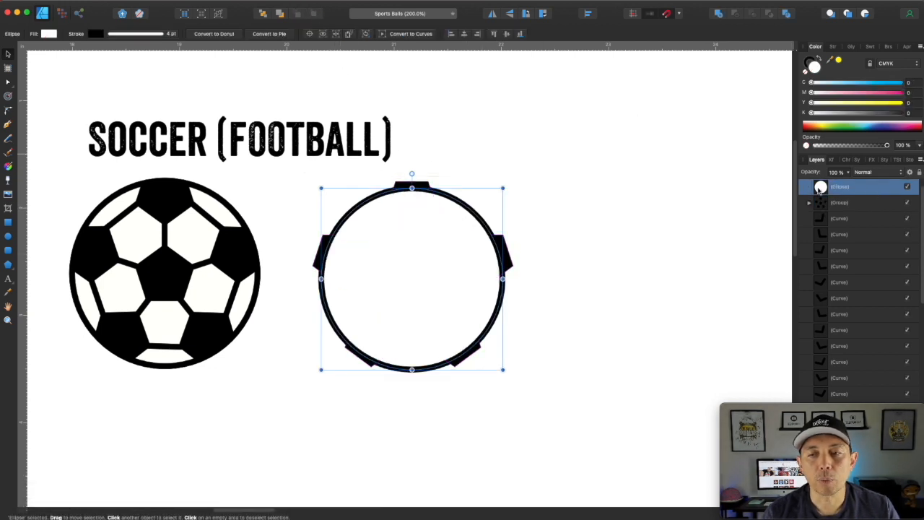
# Step: Bring the pentagon group in front of the circle and clip it inside the circle's outline
pyautogui.click(830, 204)
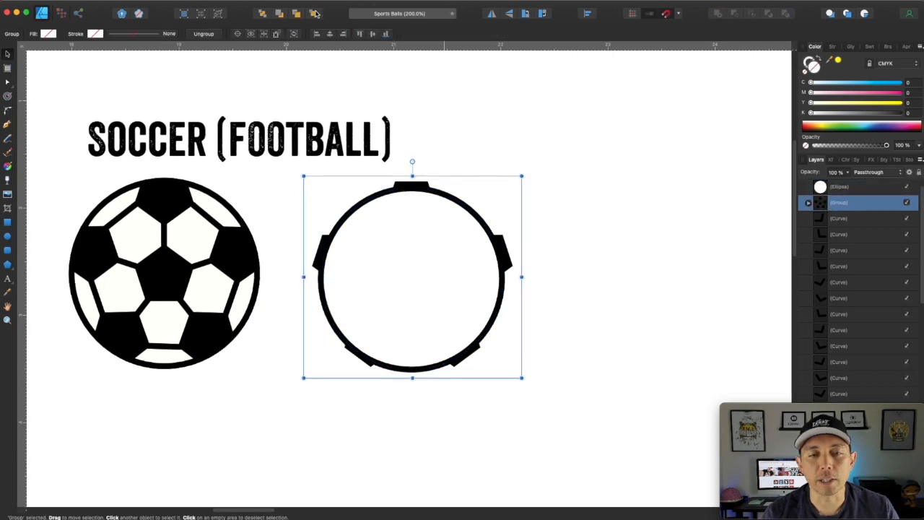
pyautogui.press('super+bracketright')
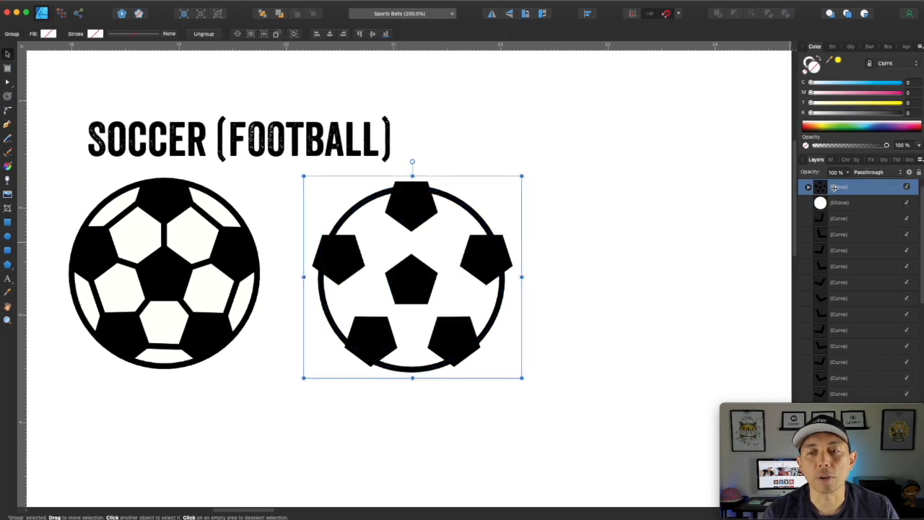
pyautogui.moveTo(821, 186); pyautogui.dragTo(860, 211)
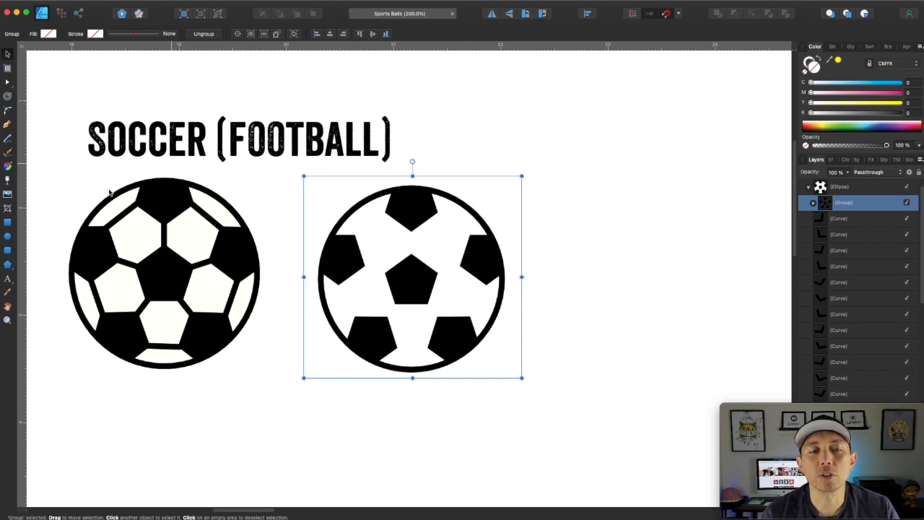
# Step: Draw a straight vertical line with a black 4 pt stroke joining the top pentagon to the centre pentagon
pyautogui.click(6, 128)
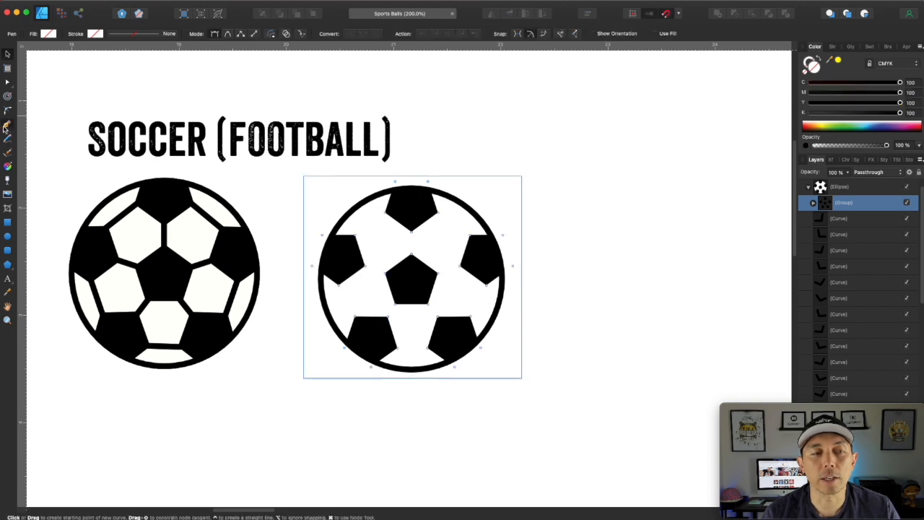
pyautogui.click(411, 217)
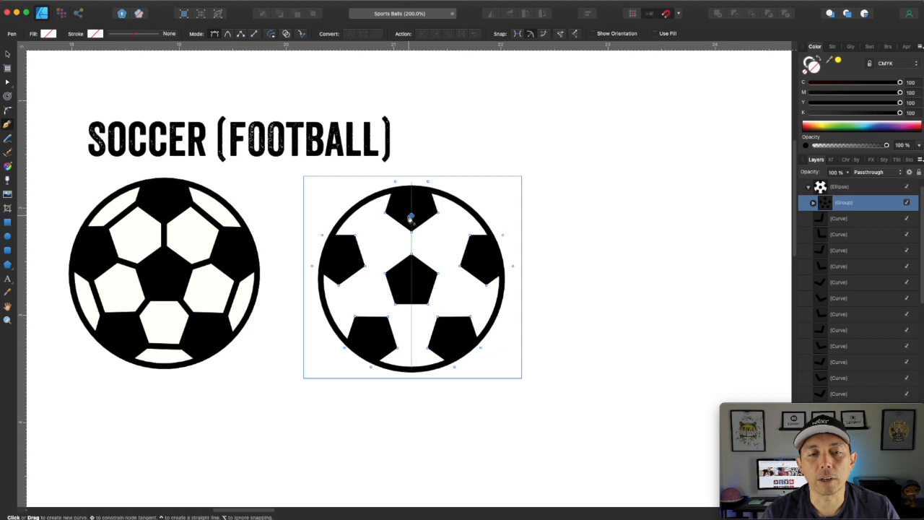
pyautogui.click(411, 269)
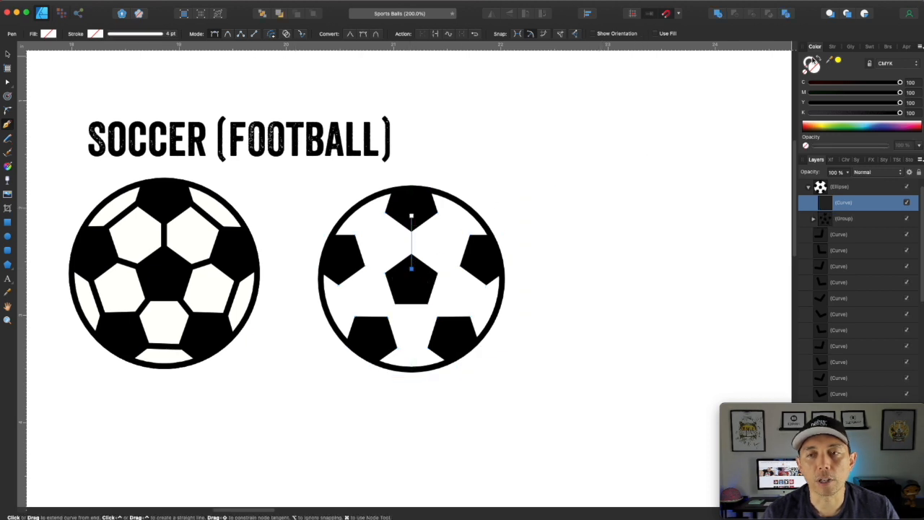
pyautogui.click(902, 83)
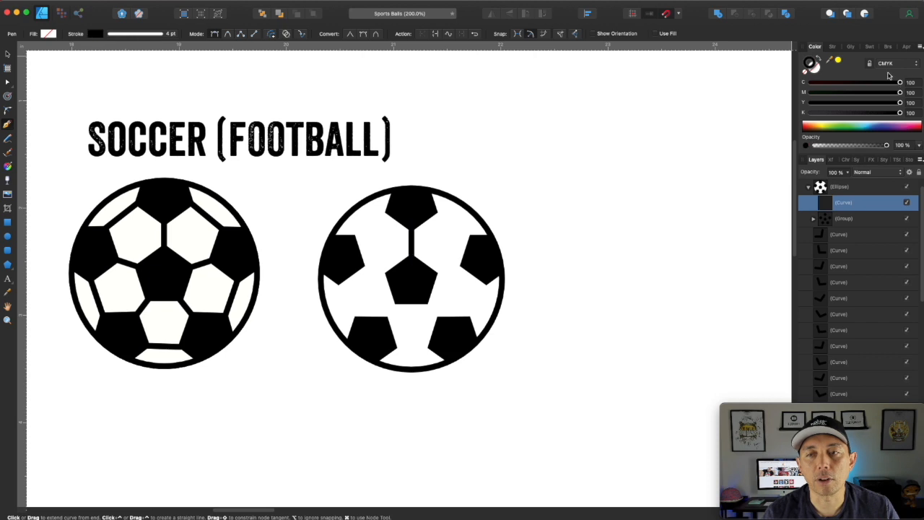
pyautogui.click(833, 47)
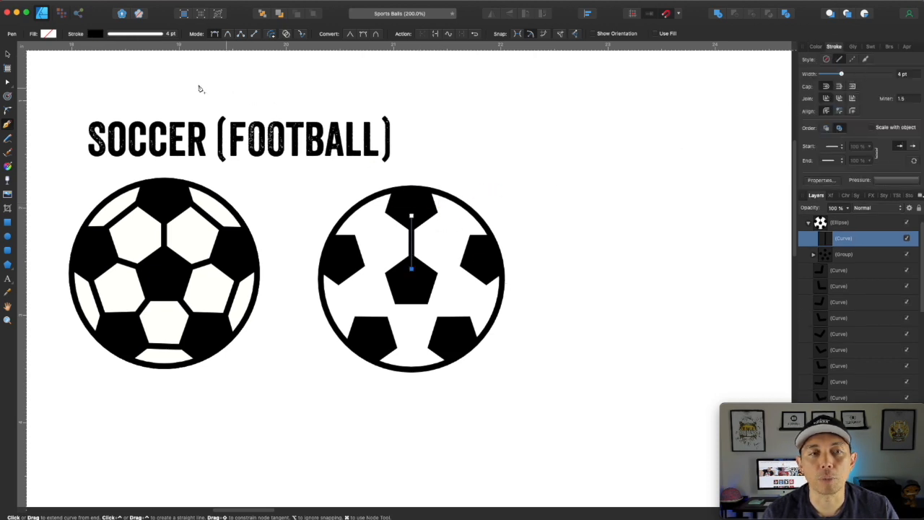
pyautogui.click(489, 168)
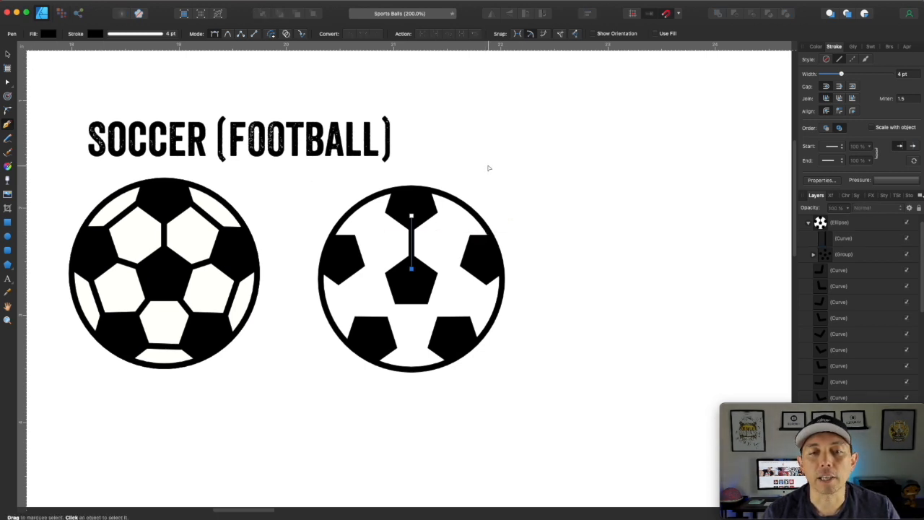
# Step: Draw two straight black lines connecting the centre pentagon to the right and lower-right pentagons
pyautogui.click(474, 264)
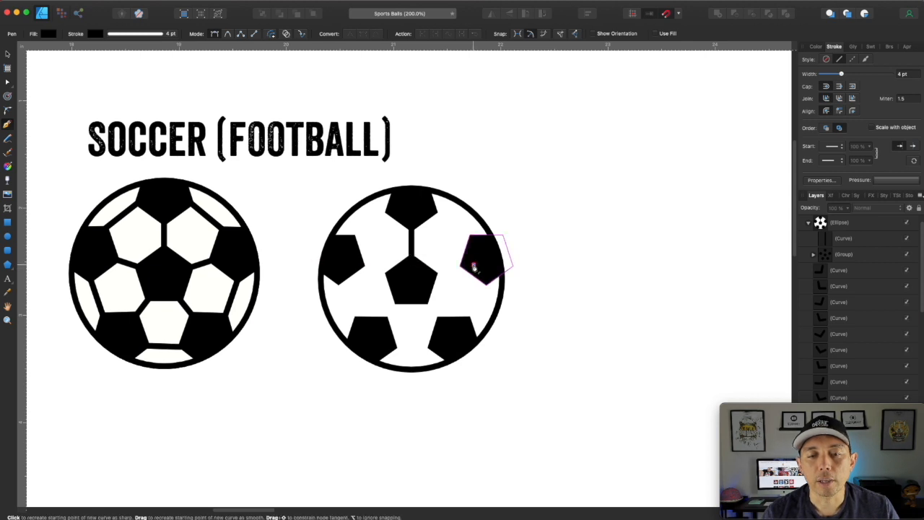
pyautogui.click(426, 273)
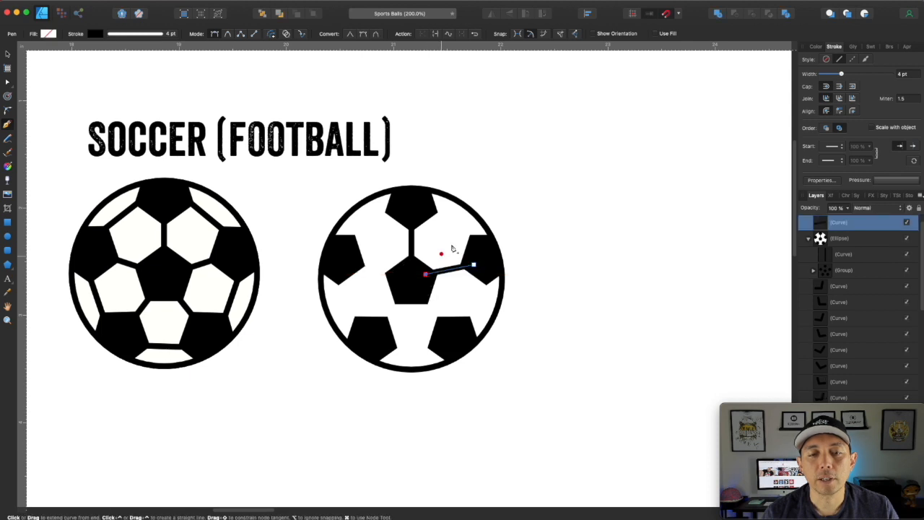
pyautogui.press('Escape')
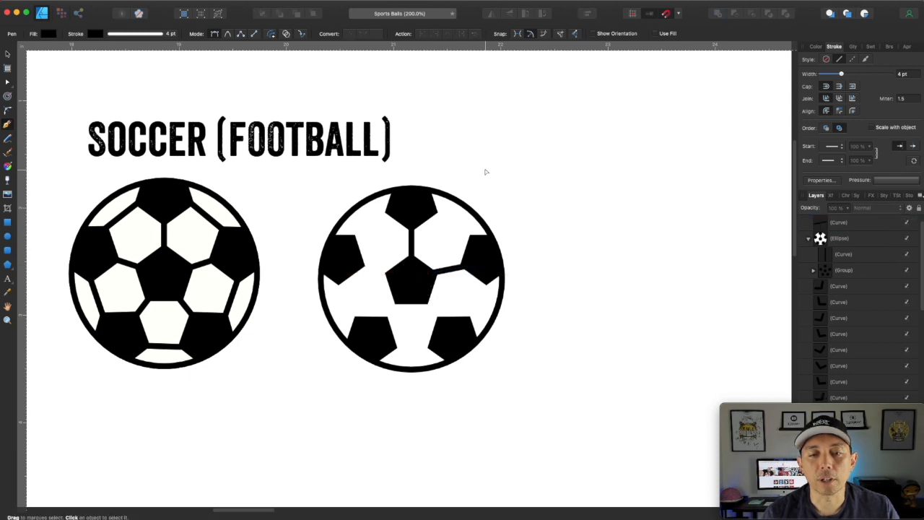
pyautogui.click(449, 331)
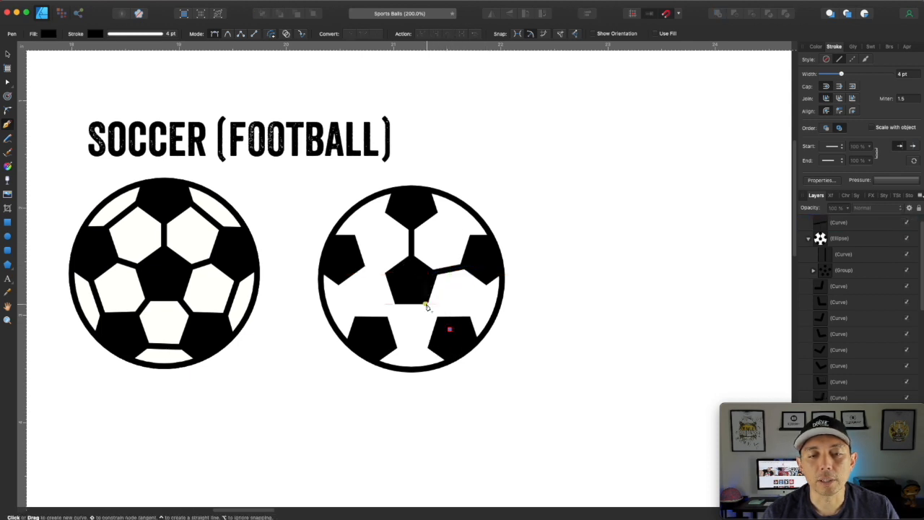
pyautogui.click(421, 300)
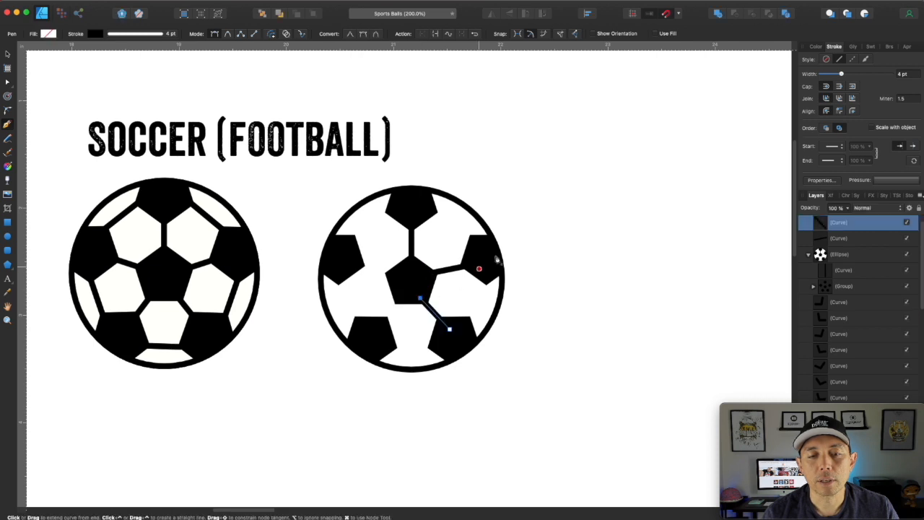
pyautogui.press('Escape')
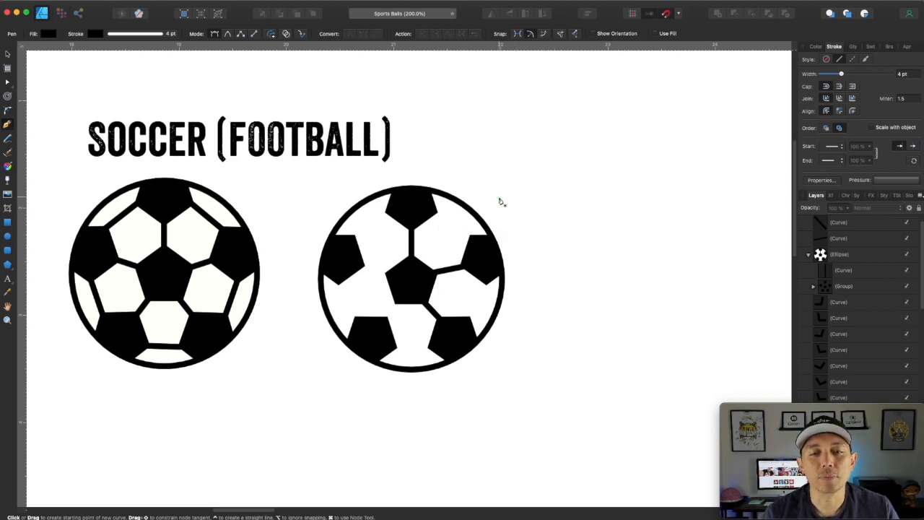
# Step: Complete the ball's seams with straight black lines between the remaining neighbouring pentagons
pyautogui.keyDown('super'); pyautogui.click(358, 328); pyautogui.keyUp('super')
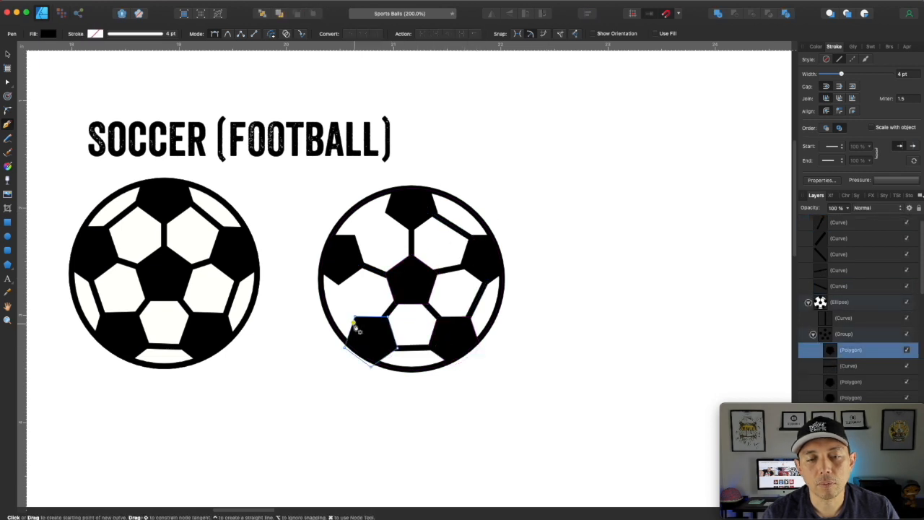
pyautogui.click(355, 235)
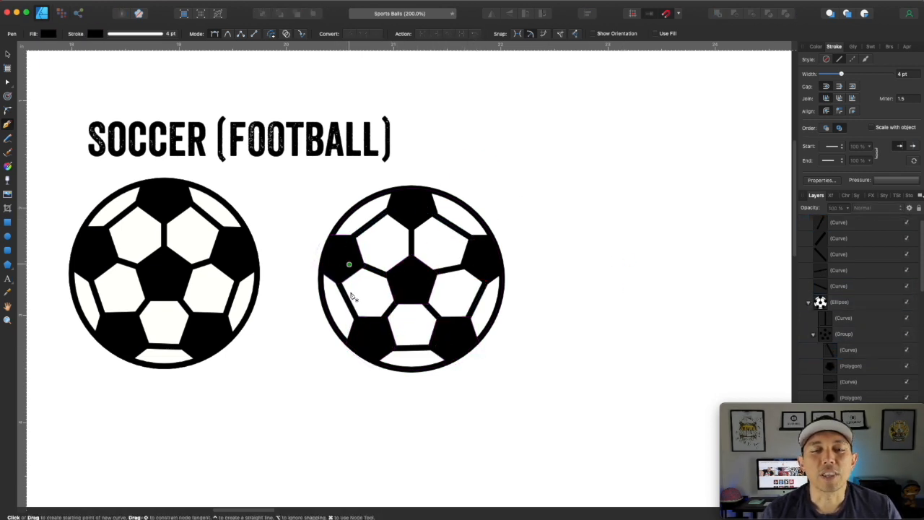
pyautogui.click(426, 211)
pyautogui.click(473, 237)
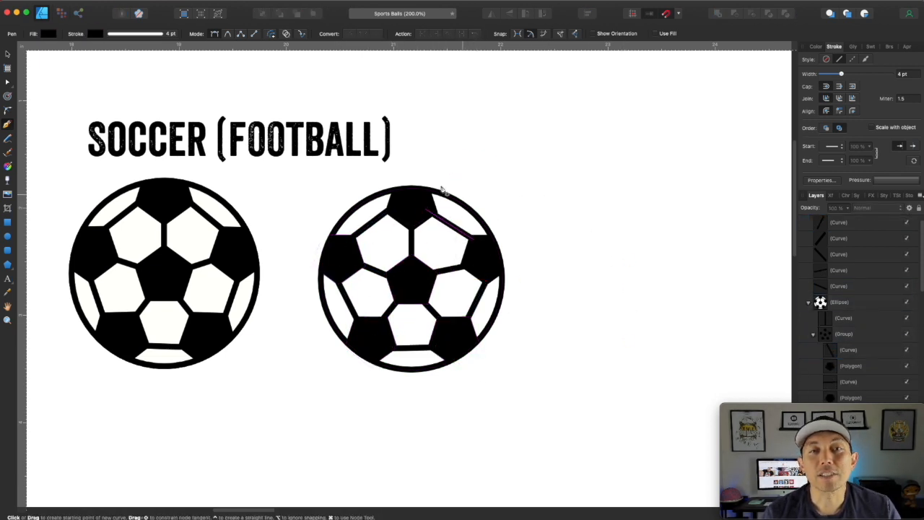
pyautogui.press('Escape')
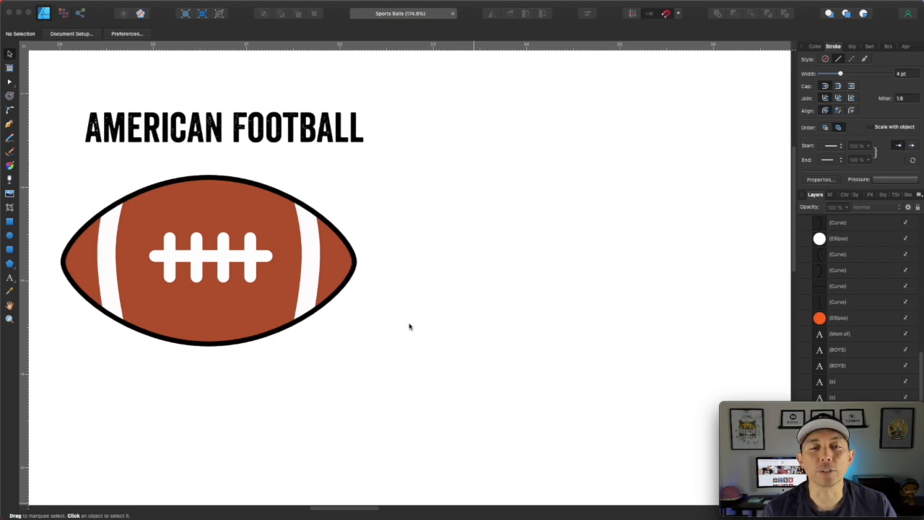
# Step: Draw a wide ellipse beside the American football and set its fill to white with all CMYK values at 0
pyautogui.click(9, 235)
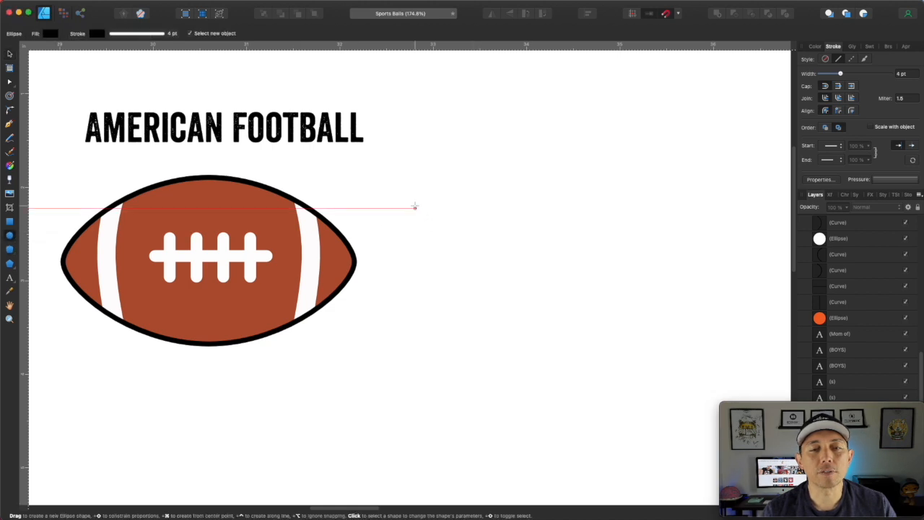
pyautogui.moveTo(405, 198); pyautogui.dragTo(689, 320)
pyautogui.click(815, 45)
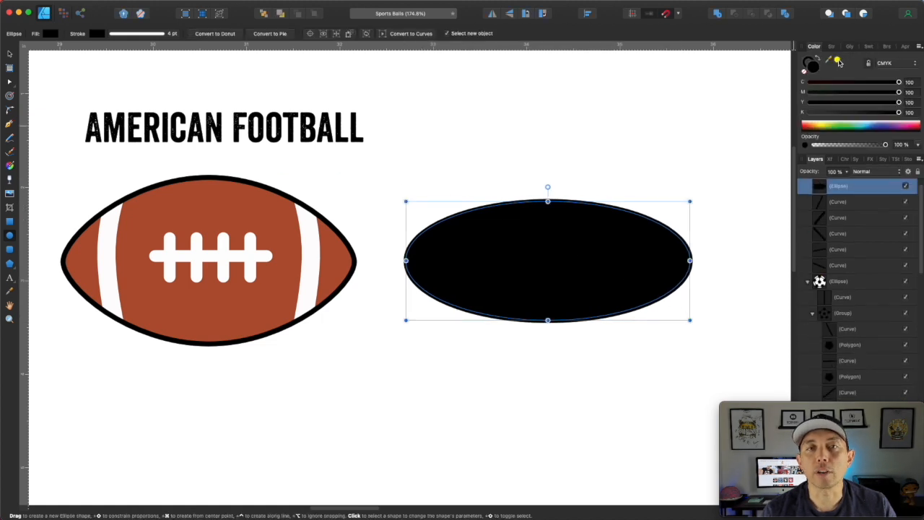
pyautogui.click(809, 112)
pyautogui.click(809, 102)
pyautogui.click(810, 92)
pyautogui.click(810, 82)
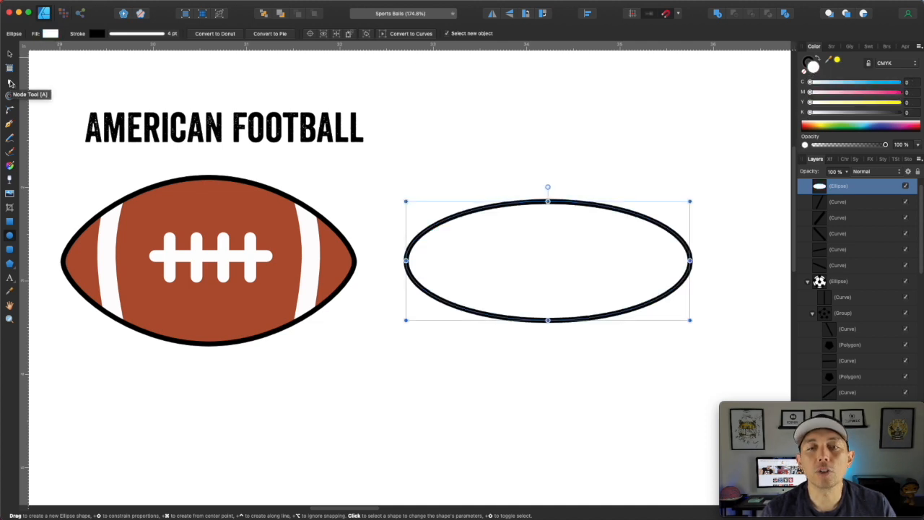
# Step: Convert the ellipse to curves and move its top and bottom nodes outward to match the reference football's height
pyautogui.click(9, 54)
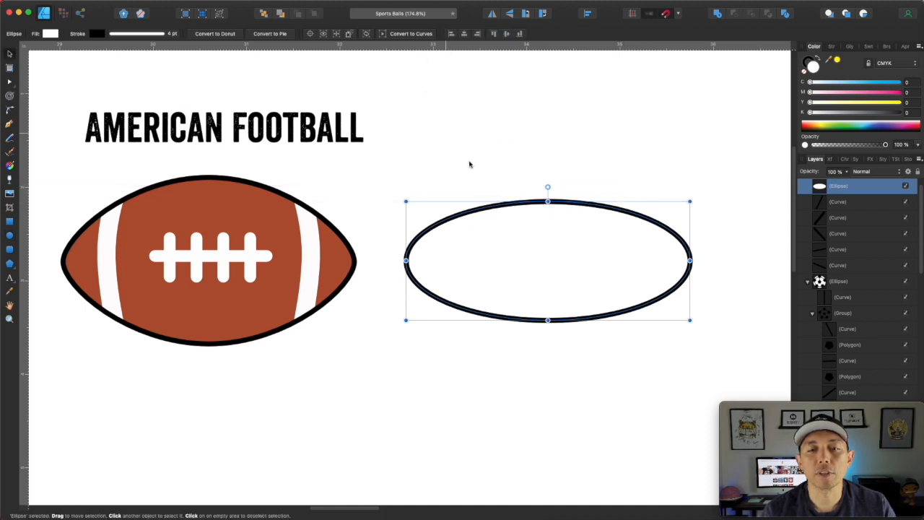
pyautogui.click(408, 35)
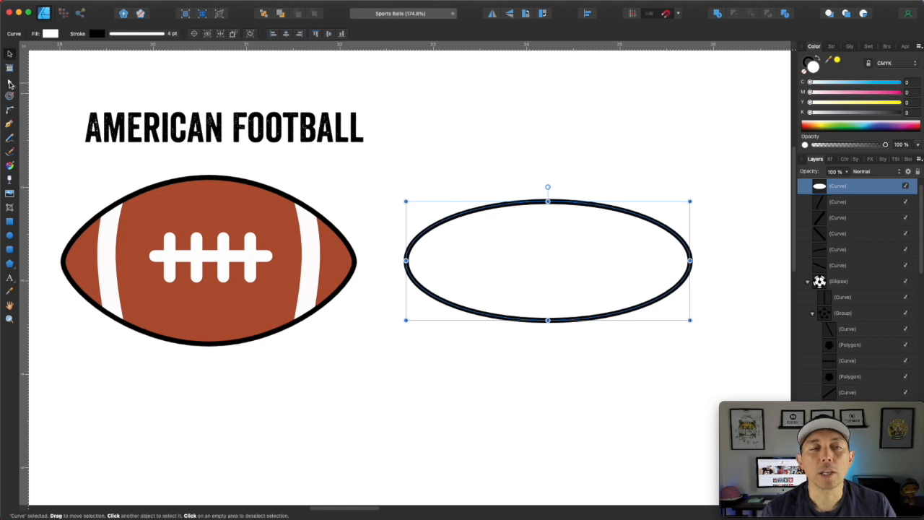
pyautogui.click(9, 82)
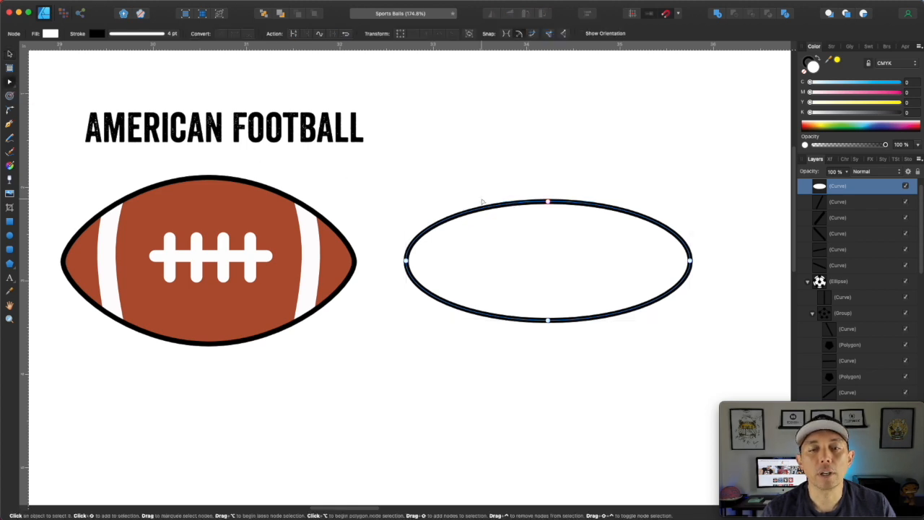
pyautogui.click(548, 202)
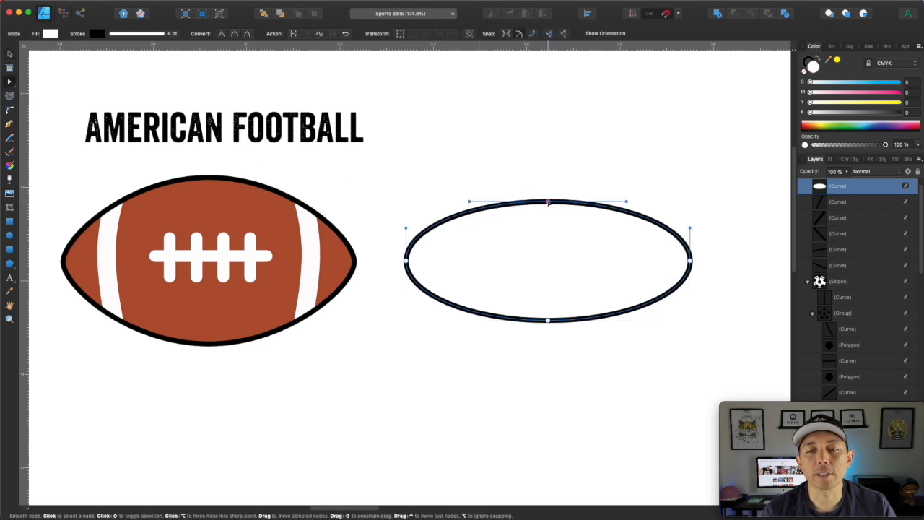
pyautogui.moveTo(548, 202); pyautogui.dragTo(547, 180)
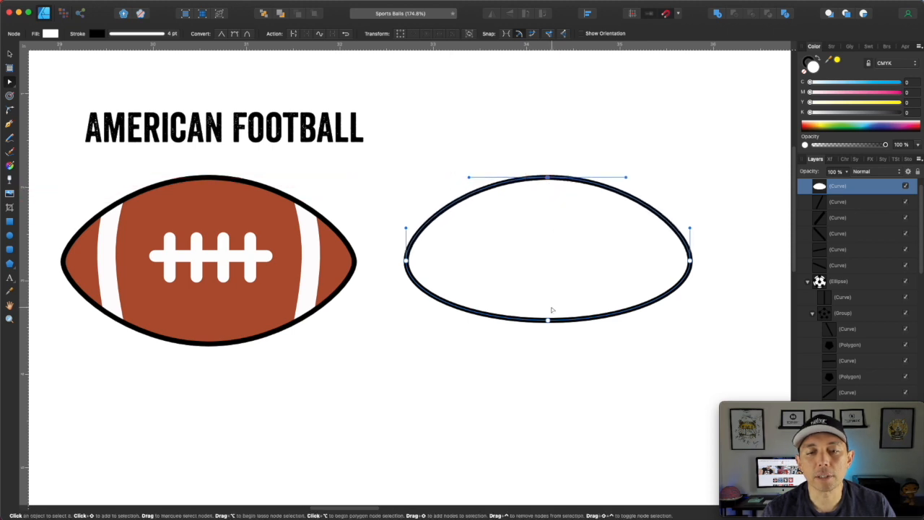
pyautogui.click(548, 322)
pyautogui.moveTo(548, 321); pyautogui.dragTo(553, 351)
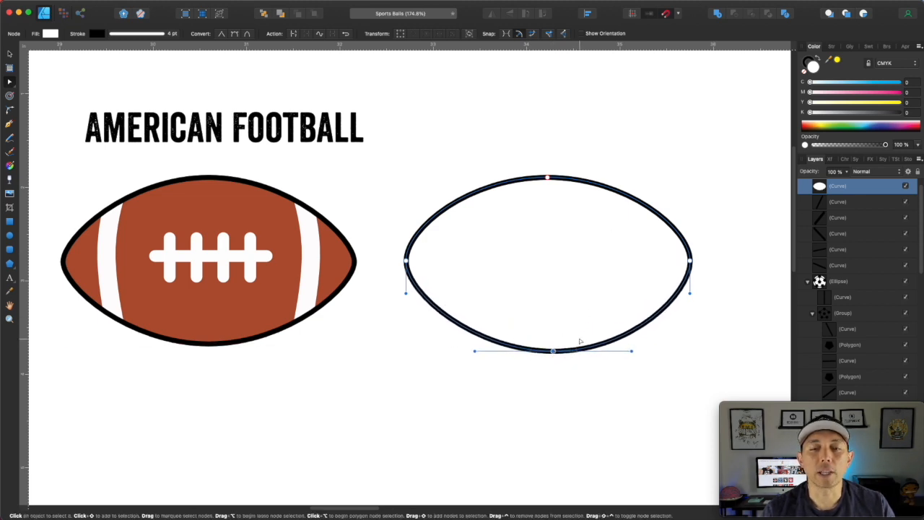
pyautogui.moveTo(553, 351); pyautogui.dragTo(552, 338)
# Step: Shorten the curve handles of the left and right end nodes to give the football outline more pointed tips
pyautogui.click(406, 260)
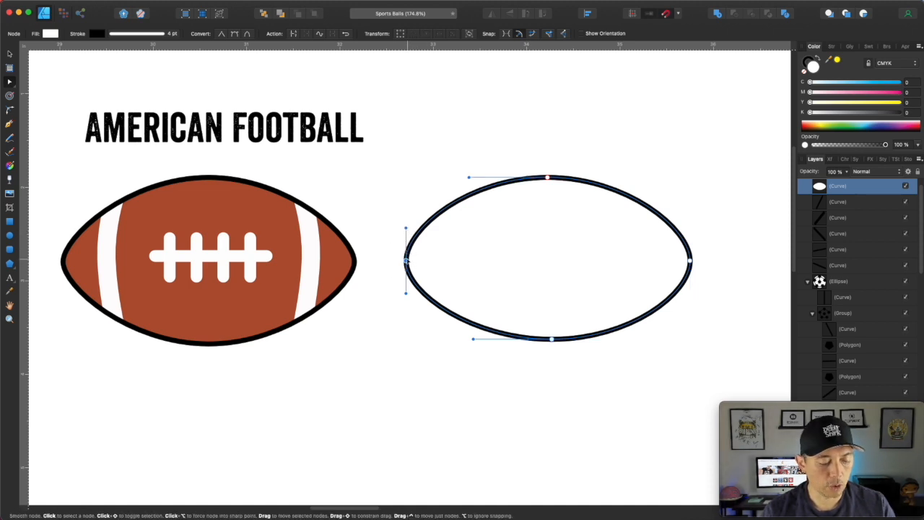
pyautogui.moveTo(405, 230); pyautogui.dragTo(406, 244)
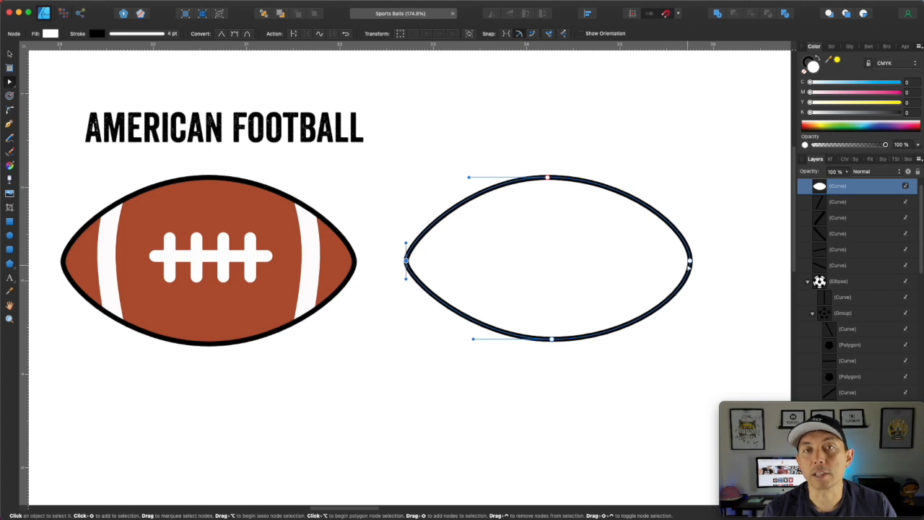
pyautogui.click(690, 262)
pyautogui.moveTo(691, 230); pyautogui.dragTo(691, 235)
pyautogui.moveTo(690, 238); pyautogui.dragTo(690, 243)
pyautogui.click(685, 177)
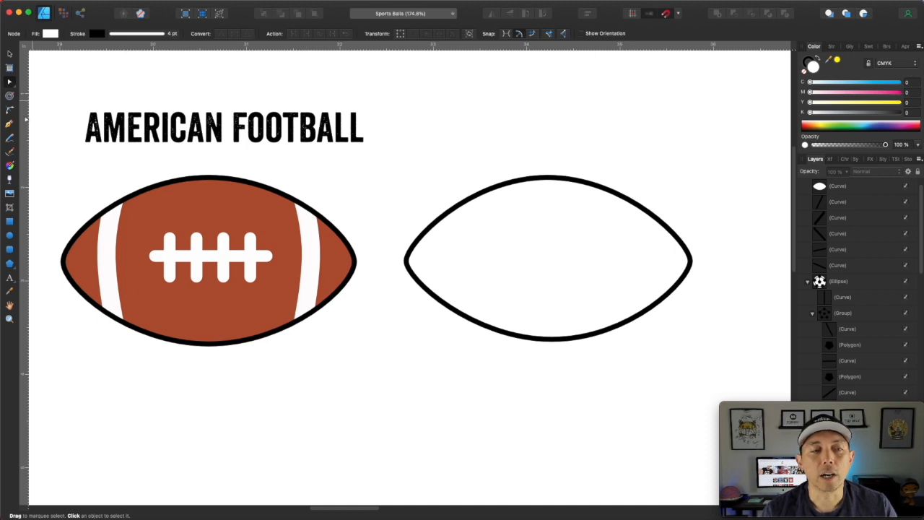
# Step: Draw a curved vertical line with the Pen tool across the left part of the new football, bulging toward the left tip
pyautogui.click(7, 127)
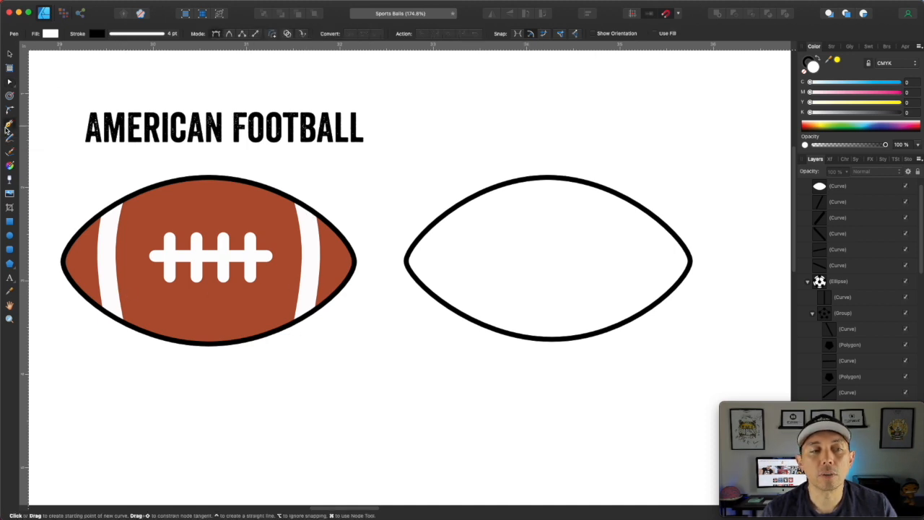
pyautogui.click(459, 188)
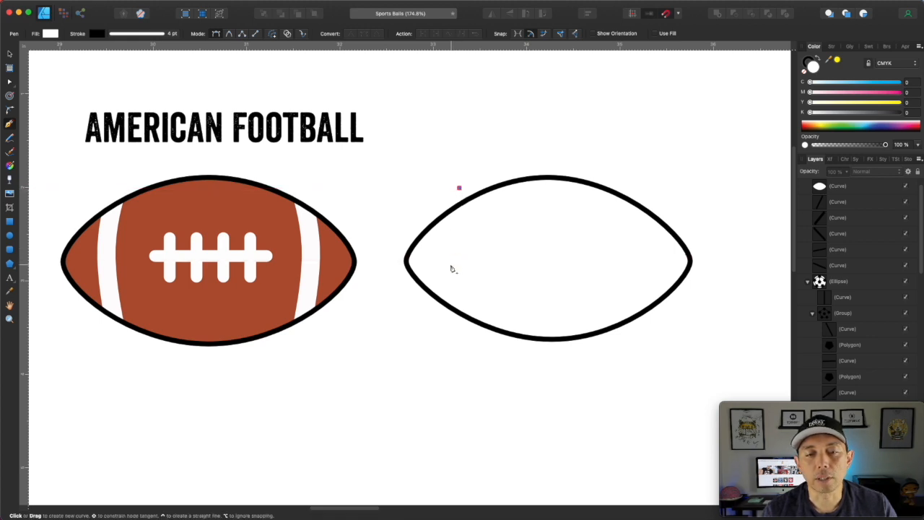
pyautogui.moveTo(451, 262); pyautogui.dragTo(459, 304)
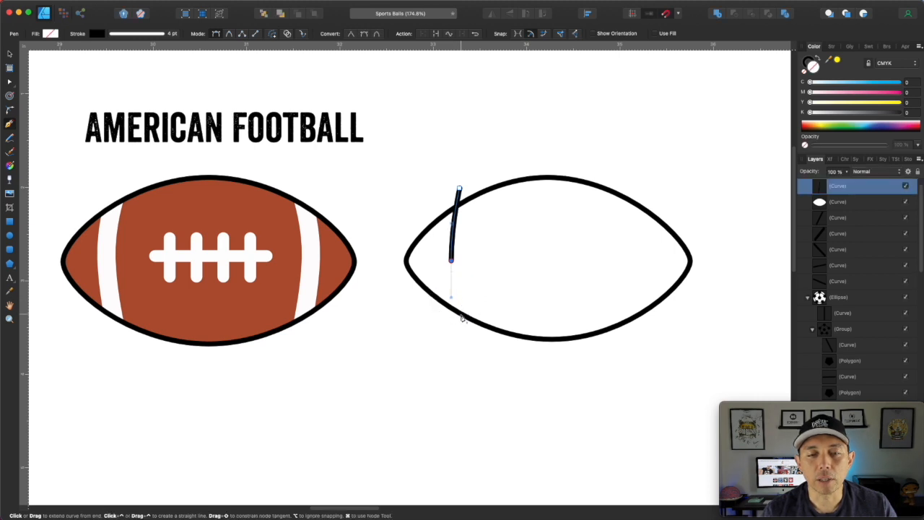
pyautogui.click(464, 324)
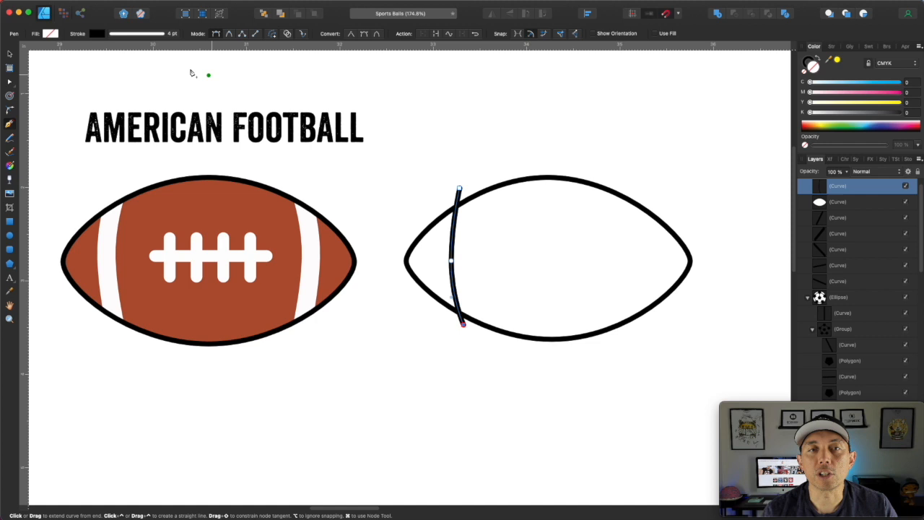
# Step: Fine-tune the curved line's middle node handle to smooth its bend
pyautogui.click(9, 80)
pyautogui.click(460, 189)
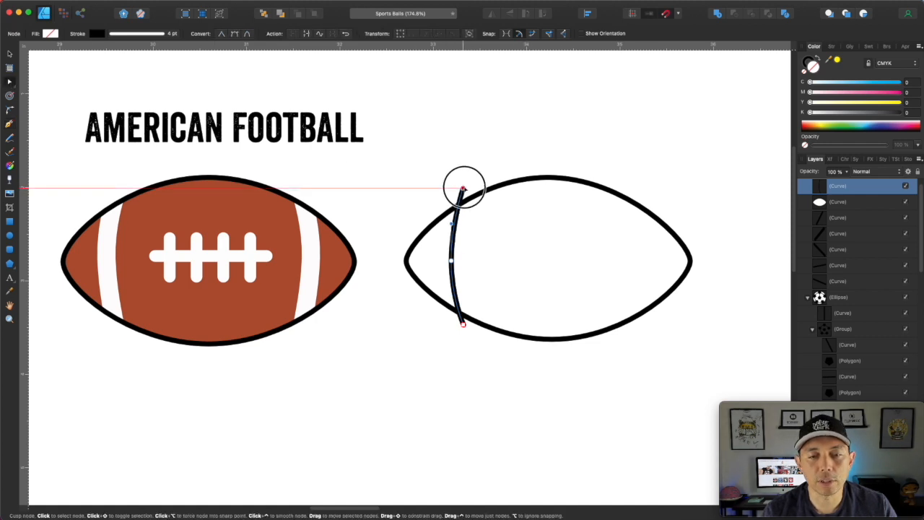
pyautogui.click(452, 261)
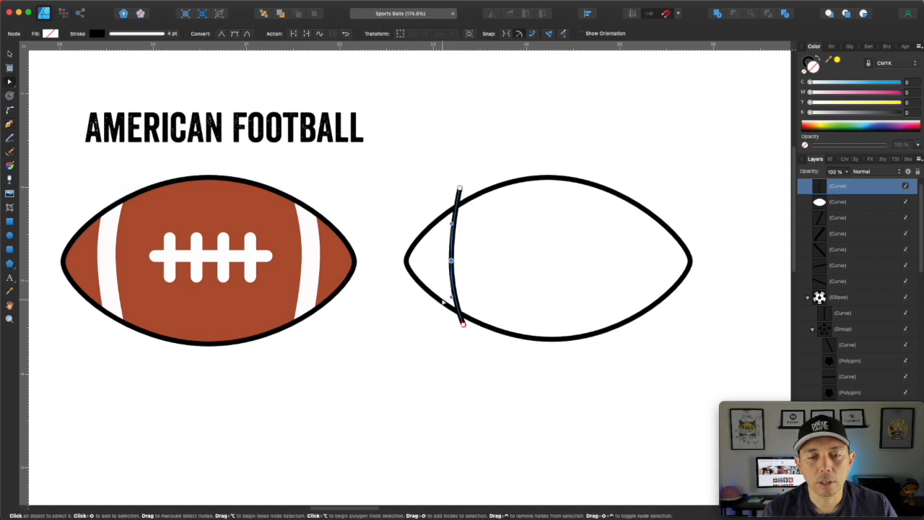
pyautogui.click(452, 297)
pyautogui.moveTo(454, 298); pyautogui.dragTo(454, 299)
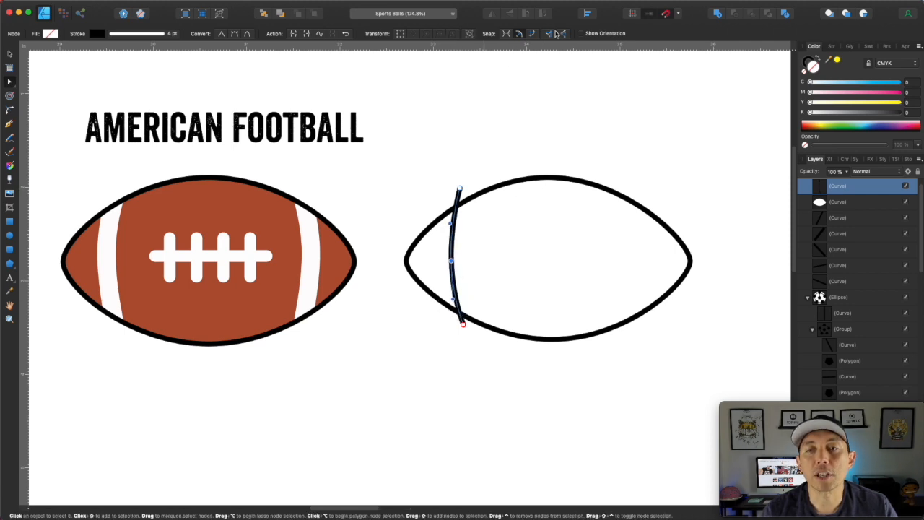
# Step: Thicken the curved line to a 17 pt stroke and shift the stripe slightly inward from the left tip
pyautogui.click(833, 46)
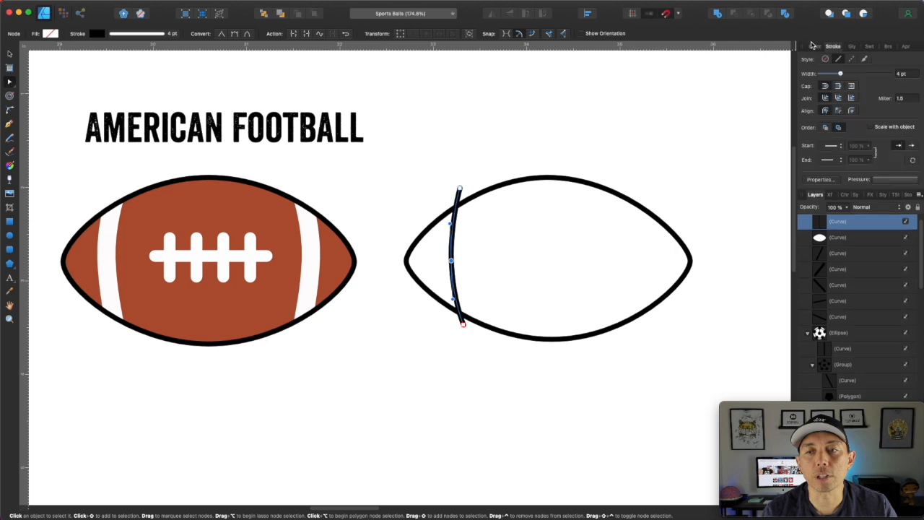
pyautogui.moveTo(842, 75); pyautogui.dragTo(857, 71)
pyautogui.click(10, 54)
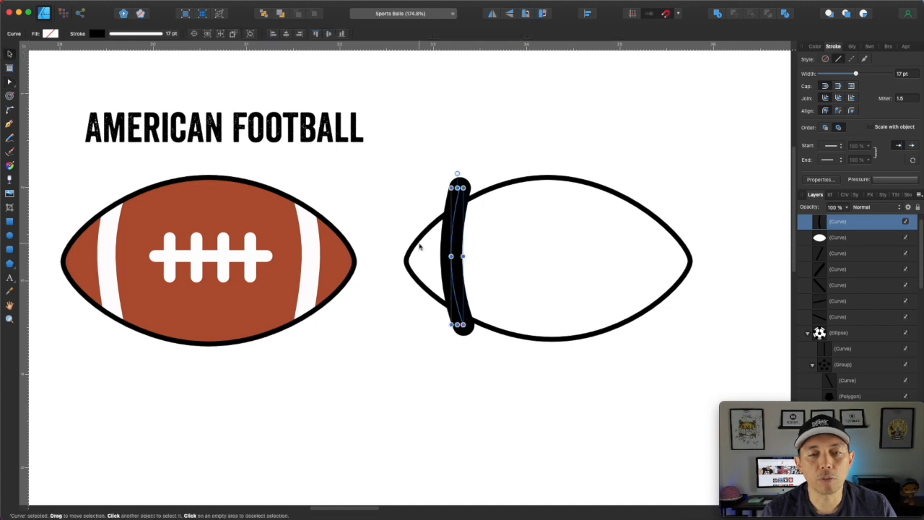
pyautogui.moveTo(449, 245); pyautogui.dragTo(457, 246)
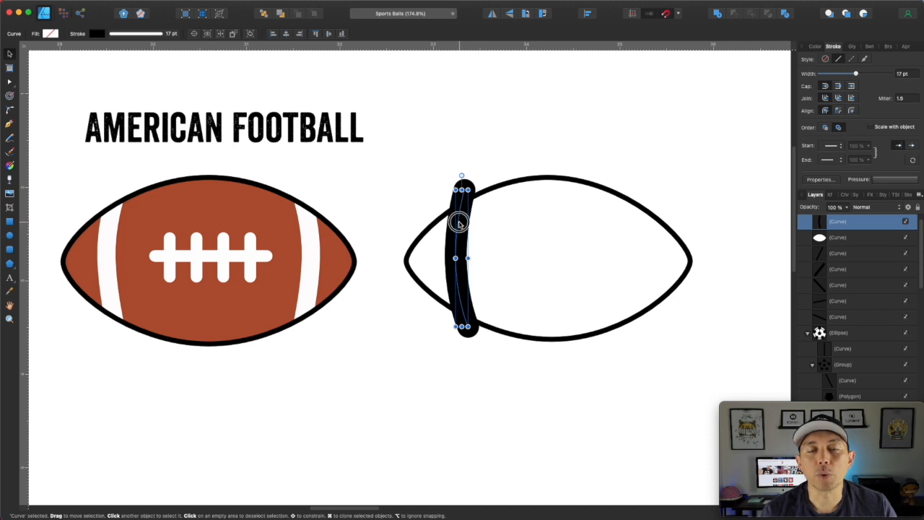
# Step: Duplicate the stripe to the football's right end, flip the copy horizontally and nudge it outward to mirror the left stripe
pyautogui.moveTo(457, 224); pyautogui.dragTo(627, 228)
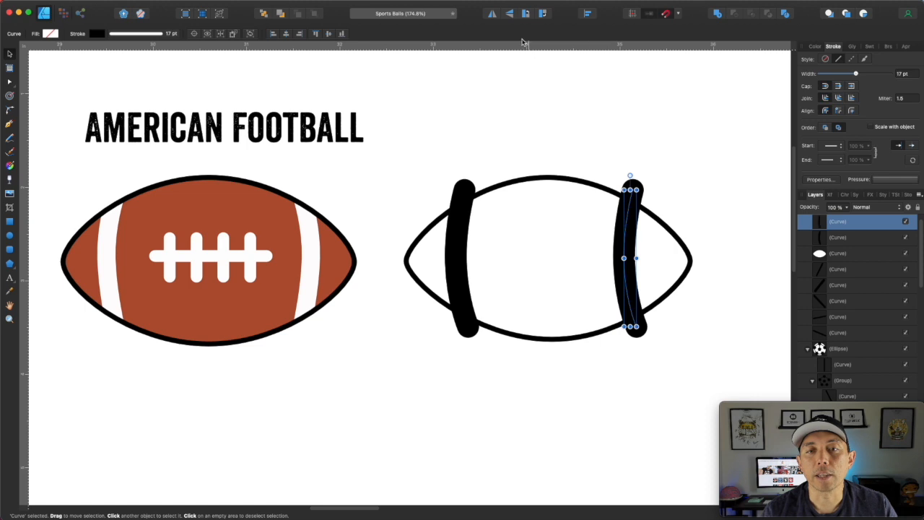
pyautogui.click(493, 17)
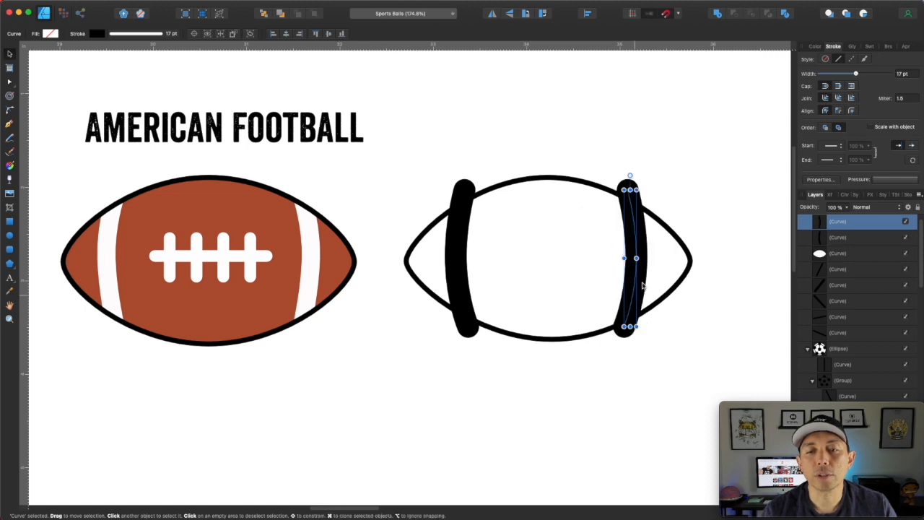
pyautogui.moveTo(635, 235); pyautogui.dragTo(643, 234)
# Step: Select the left and right stripes together and group them
pyautogui.click(462, 262)
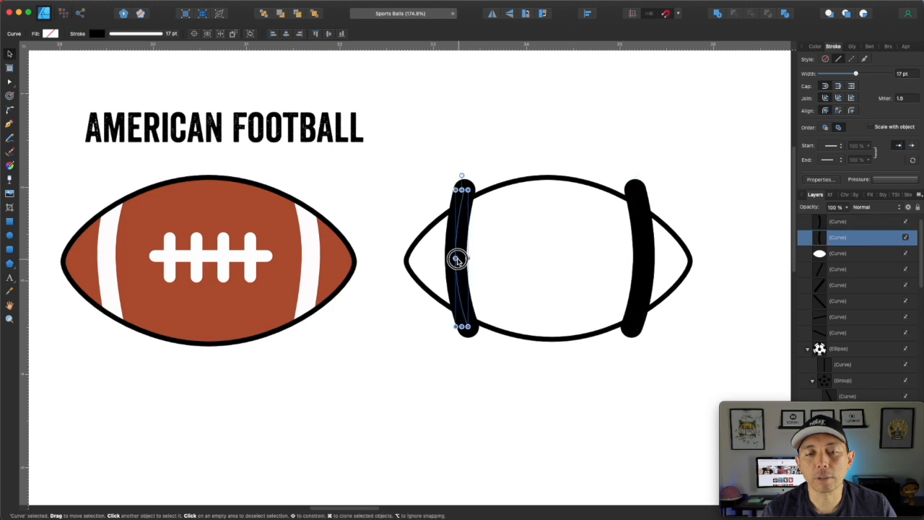
pyautogui.click(640, 234)
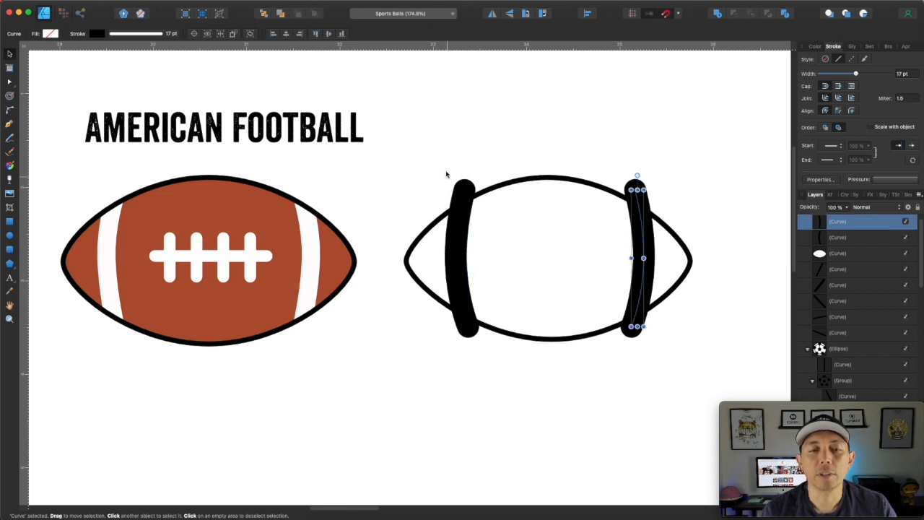
pyautogui.click(439, 151)
pyautogui.click(645, 225)
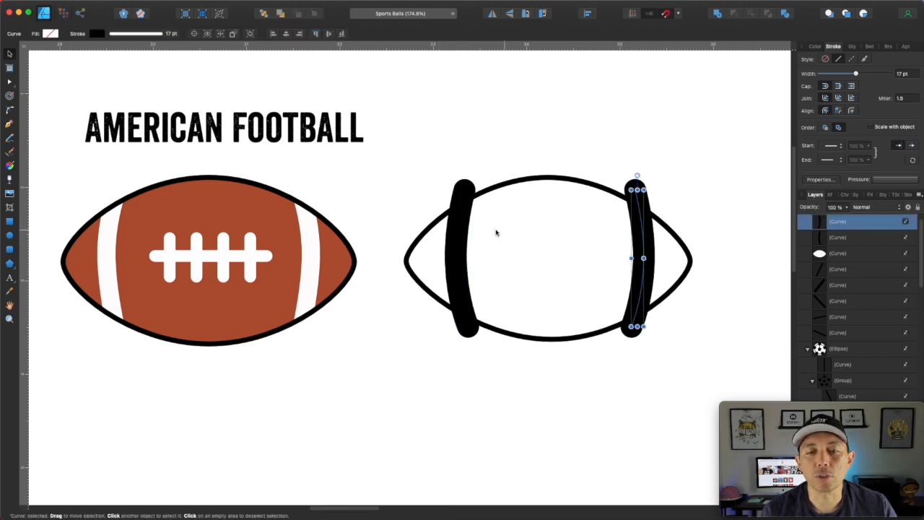
pyautogui.keyDown('shift'); pyautogui.click(462, 227); pyautogui.keyUp('shift')
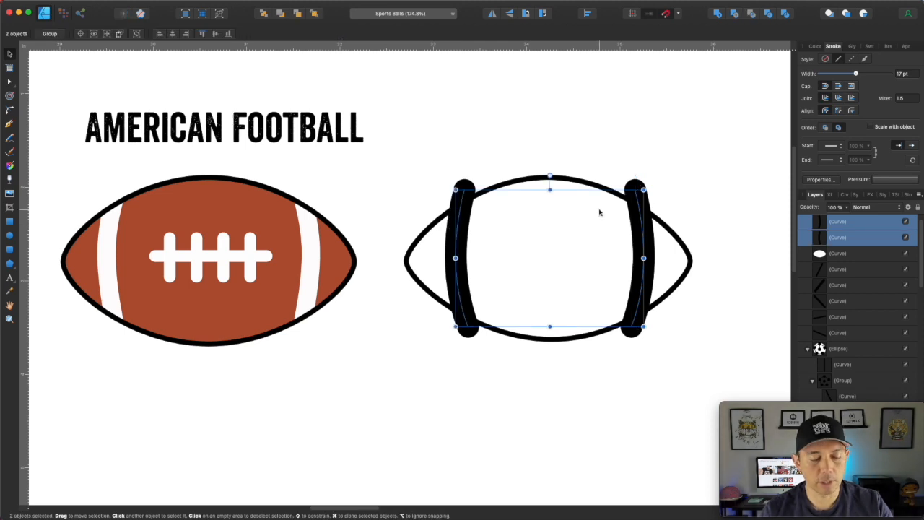
pyautogui.press('super+g')
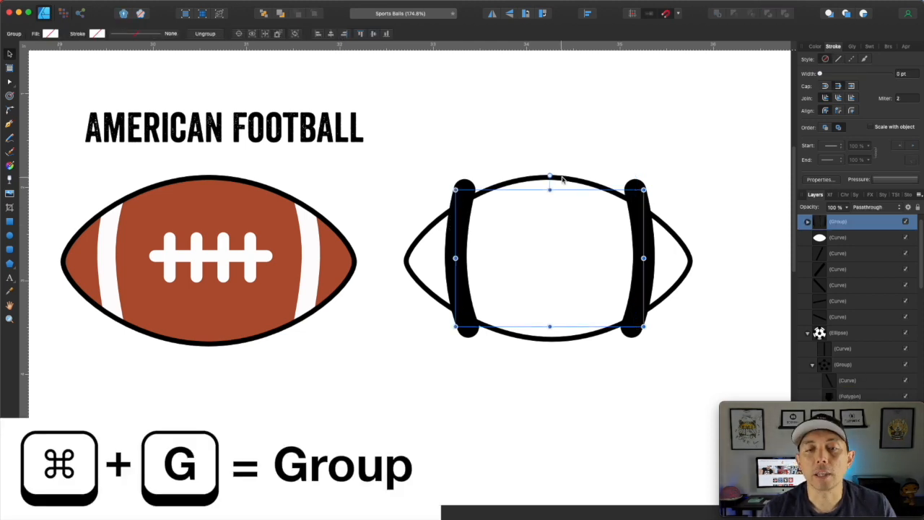
# Step: Bring the football outline in front of the stripe group, and return the stripe group to the front
pyautogui.click(606, 189)
pyautogui.click(636, 195)
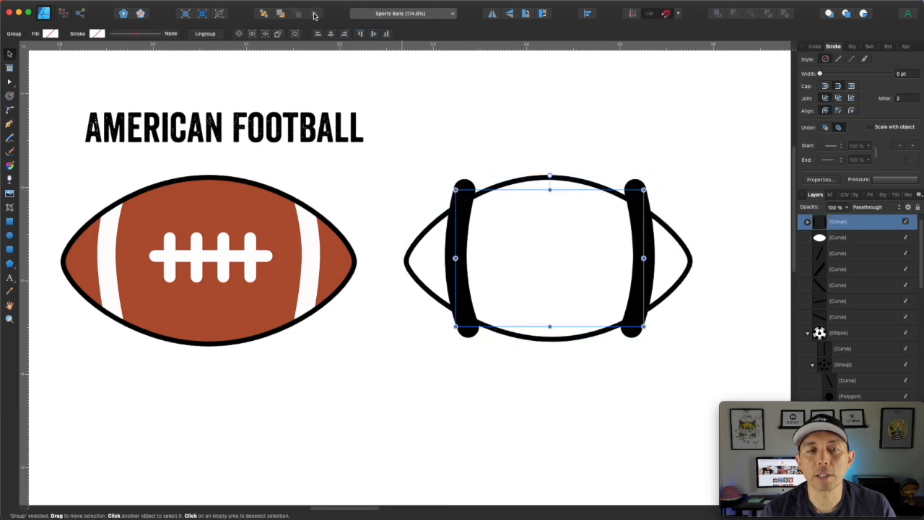
pyautogui.click(537, 178)
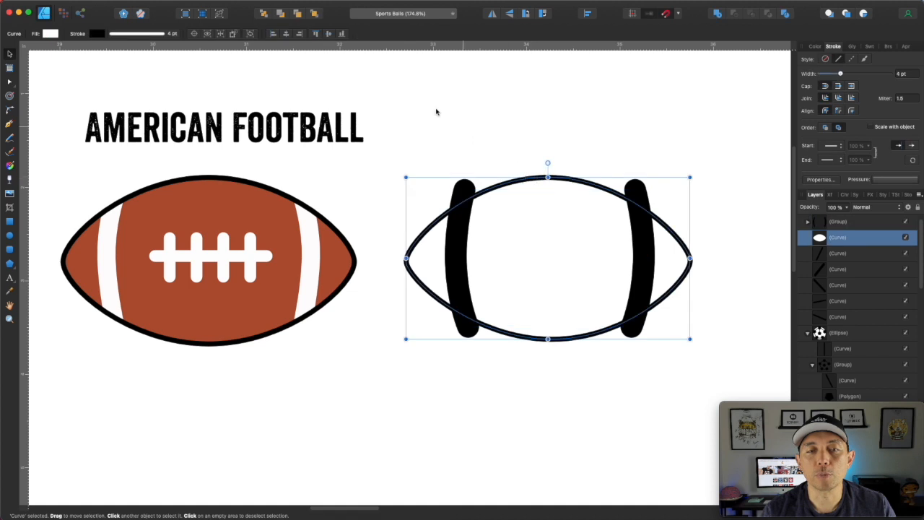
pyautogui.click(314, 15)
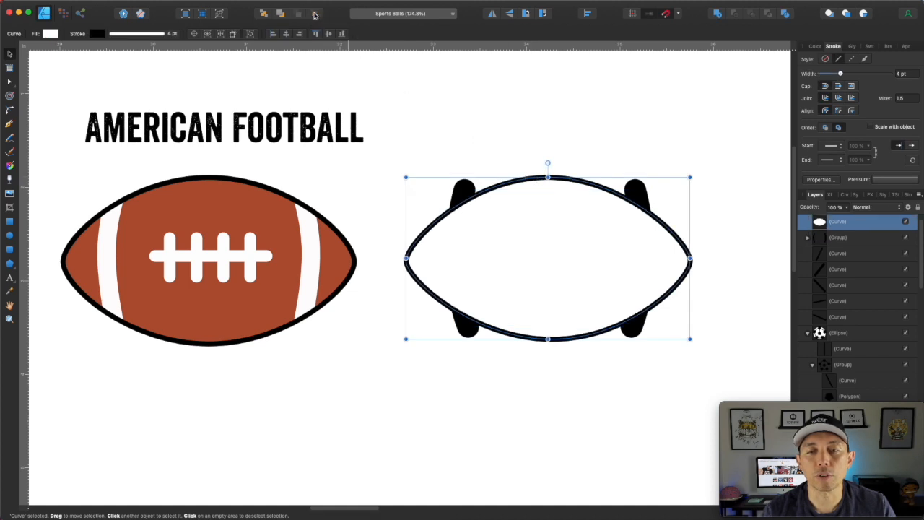
pyautogui.click(634, 191)
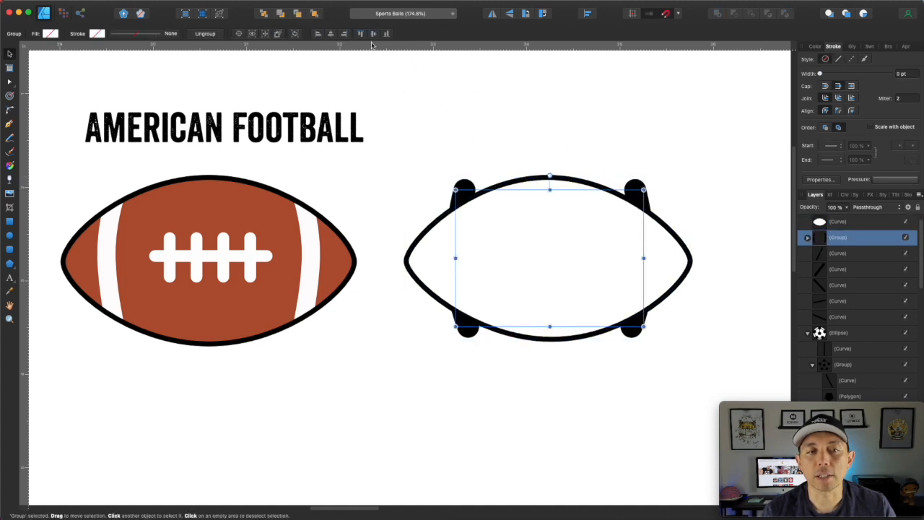
pyautogui.click(315, 14)
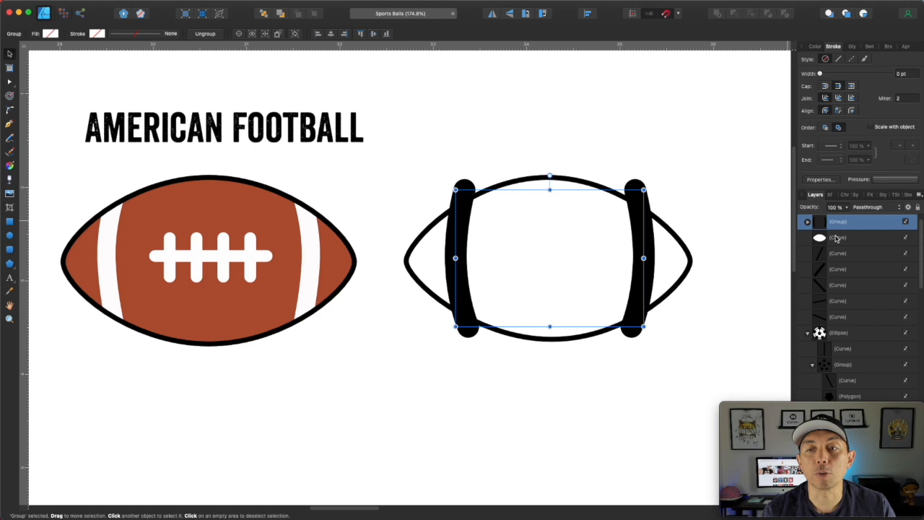
# Step: Nest the stripe group inside the football outline's layer so the stripes are clipped to its shape
pyautogui.moveTo(818, 221); pyautogui.dragTo(851, 244)
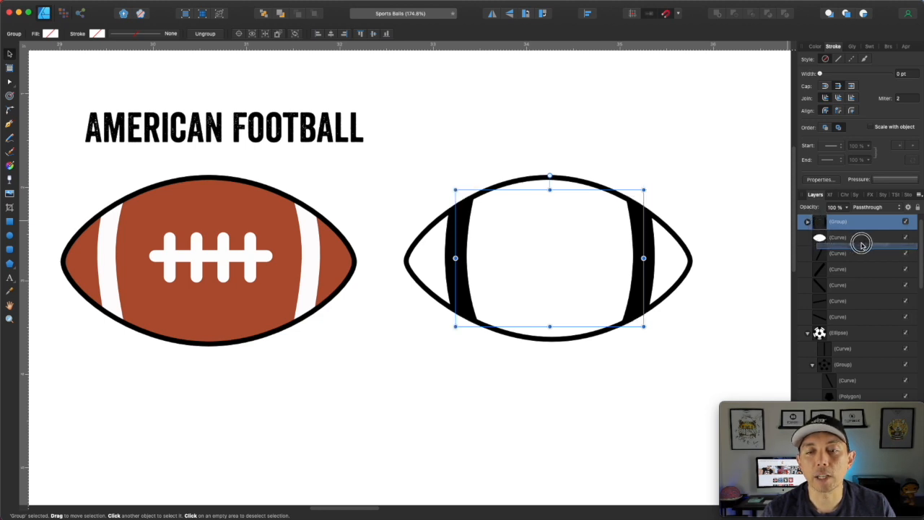
pyautogui.click(565, 137)
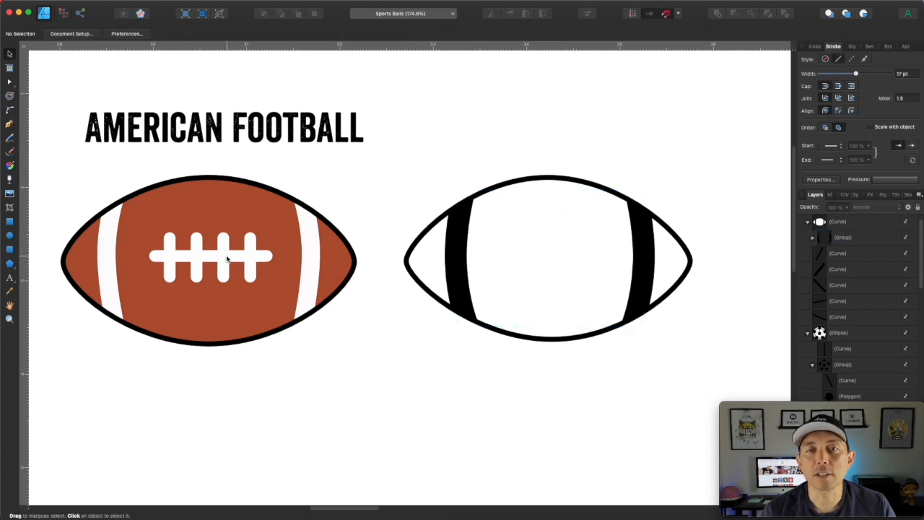
# Step: Draw a horizontal lace line in the middle of the football with an 8 pt stroke and center it between the stripes
pyautogui.click(9, 124)
pyautogui.click(504, 259)
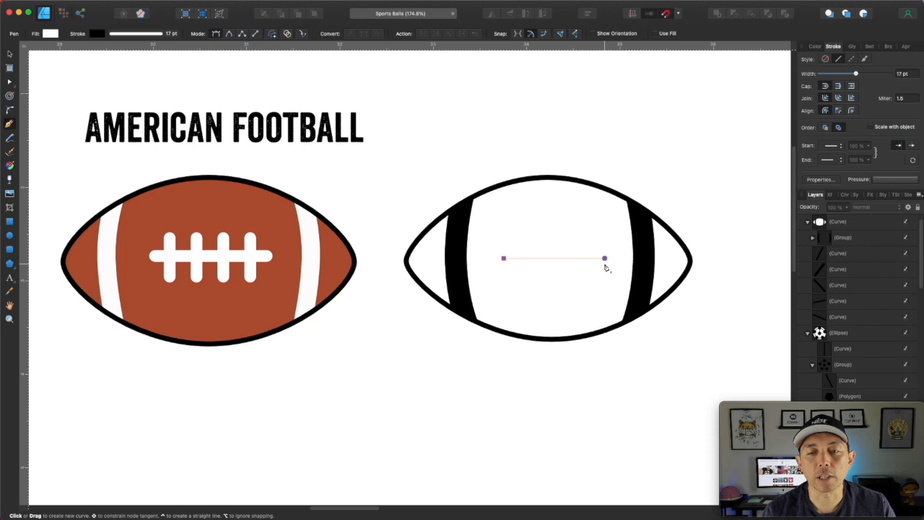
pyautogui.click(605, 259)
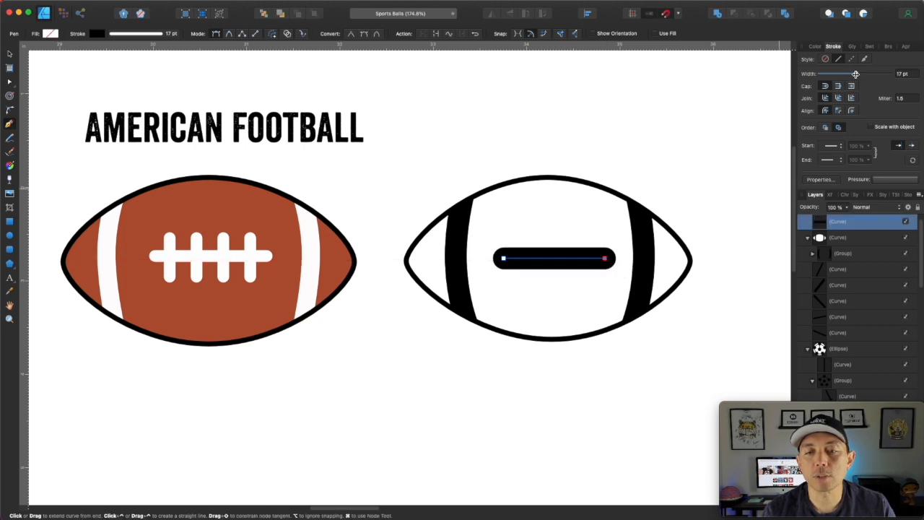
pyautogui.moveTo(855, 74)
pyautogui.mouseDown()
pyautogui.moveTo(838, 74)
pyautogui.moveTo(847, 73)
pyautogui.mouseUp()
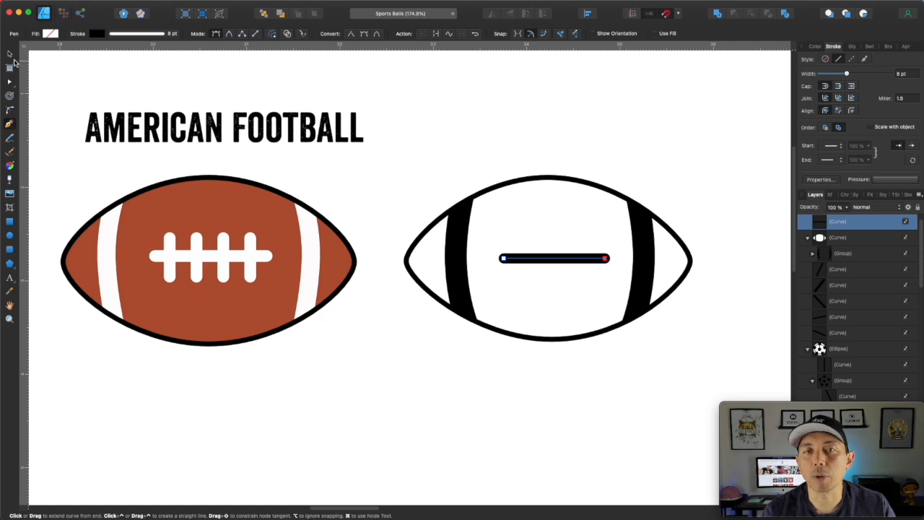
pyautogui.click(11, 55)
pyautogui.moveTo(561, 261); pyautogui.dragTo(558, 262)
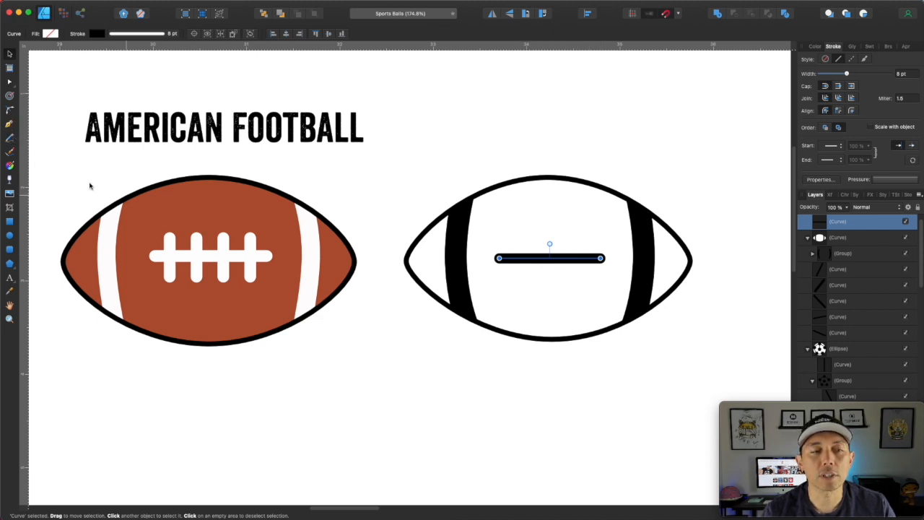
# Step: Draw a short 8 pt vertical stitch across the lace line's left end and duplicate it three times along the line
pyautogui.click(10, 124)
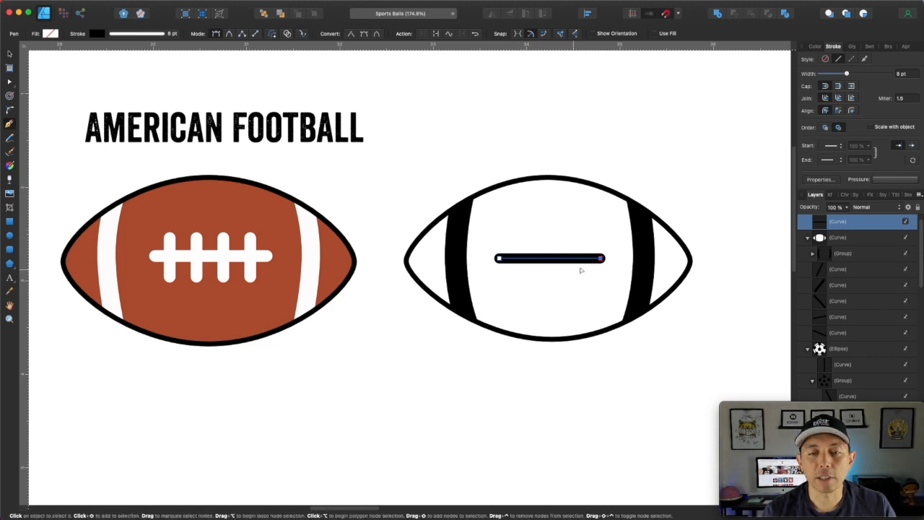
pyautogui.click(518, 227)
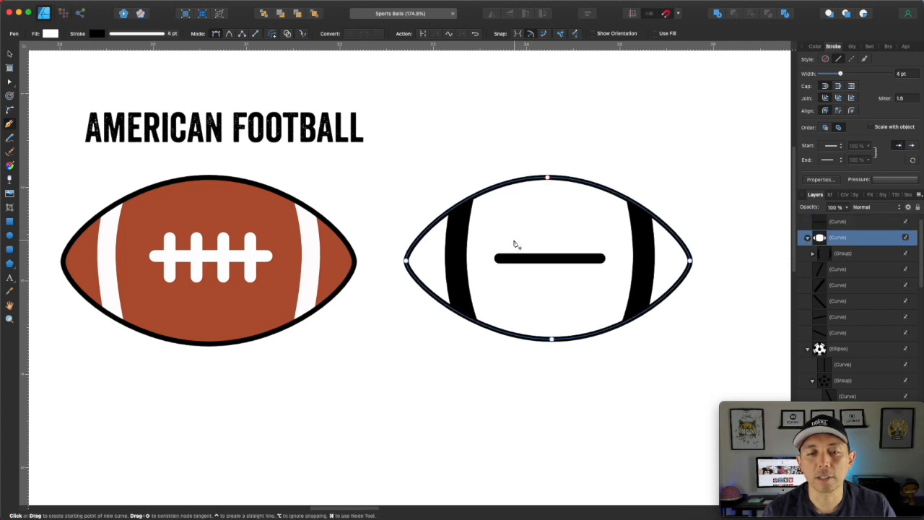
pyautogui.click(509, 238)
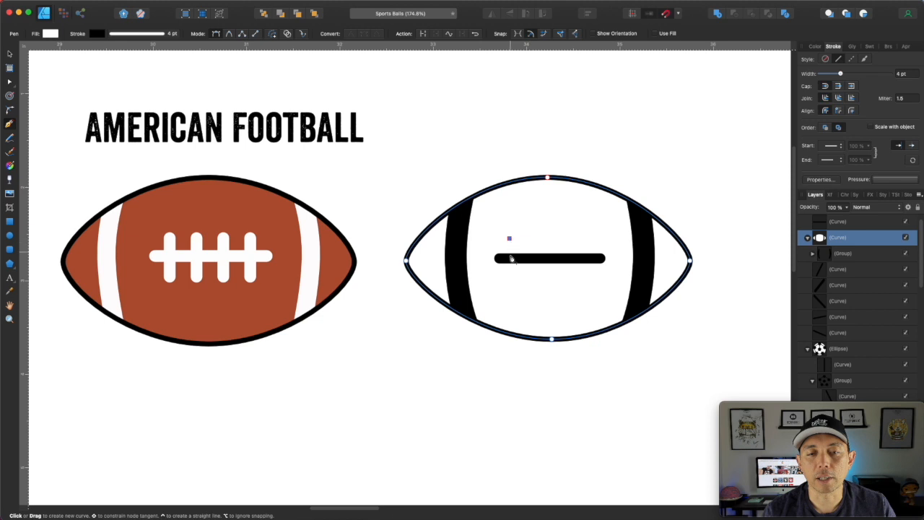
pyautogui.click(508, 281)
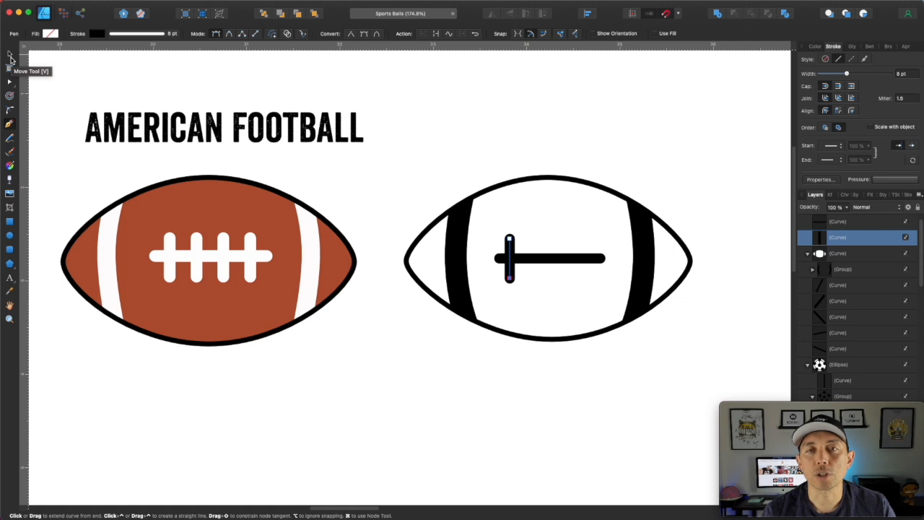
pyautogui.click(10, 55)
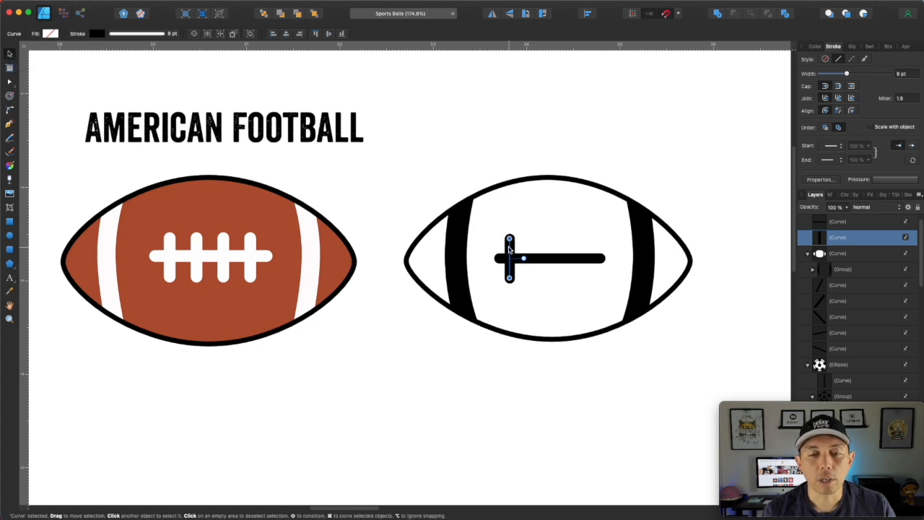
pyautogui.moveTo(509, 249); pyautogui.dragTo(588, 249)
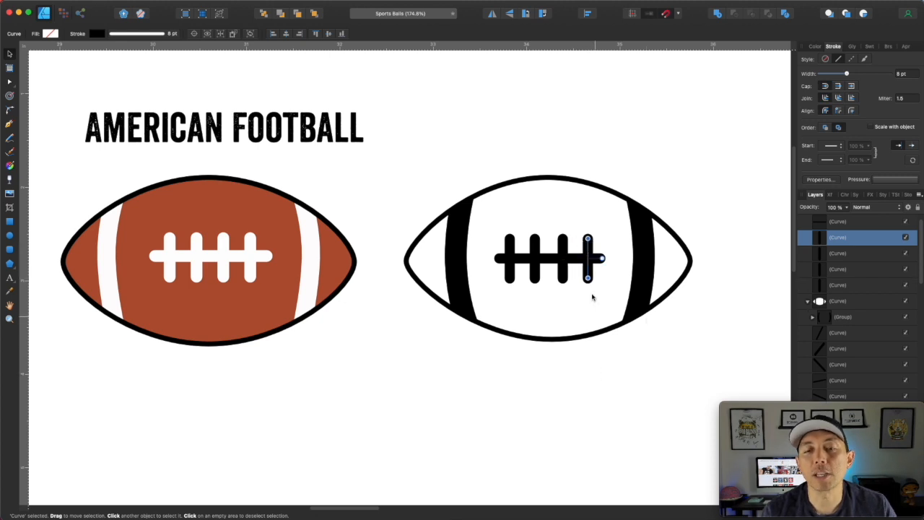
# Step: Select the four vertical lace stitches and distribute them evenly in the horizontal direction
pyautogui.keyDown('shift'); pyautogui.click(561, 246); pyautogui.keyUp('shift')
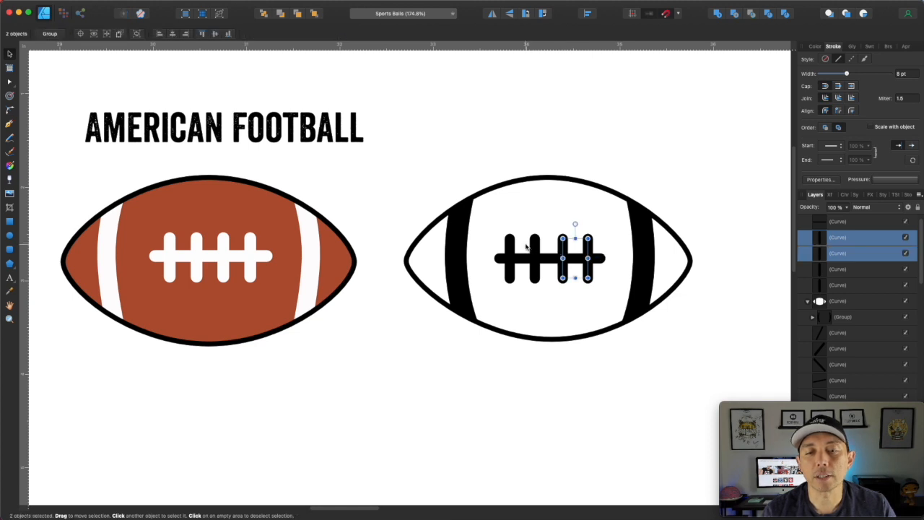
pyautogui.keyDown('shift'); pyautogui.click(535, 247); pyautogui.keyUp('shift')
pyautogui.keyDown('shift'); pyautogui.click(509, 250); pyautogui.keyUp('shift')
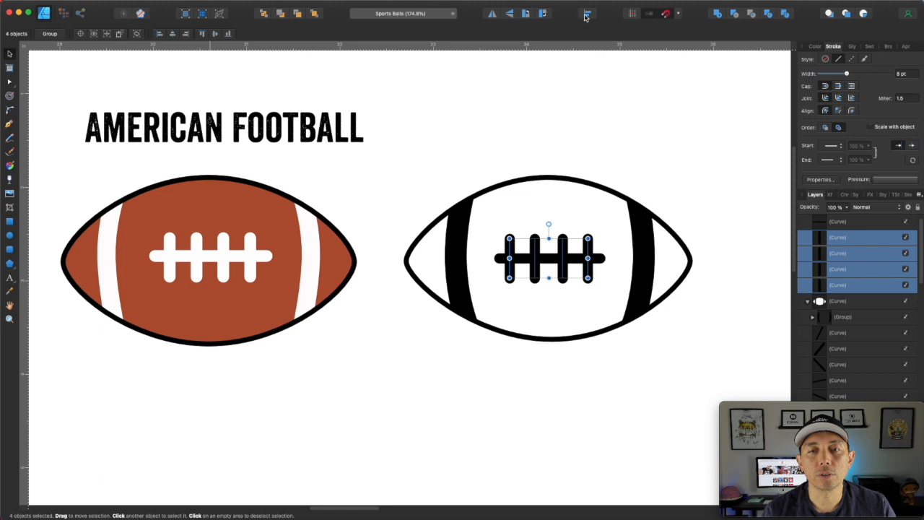
pyautogui.click(588, 15)
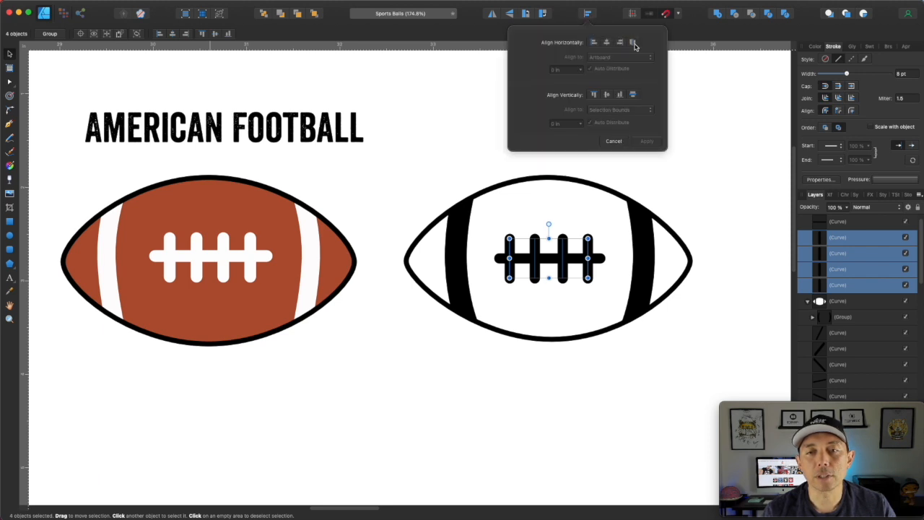
pyautogui.click(633, 43)
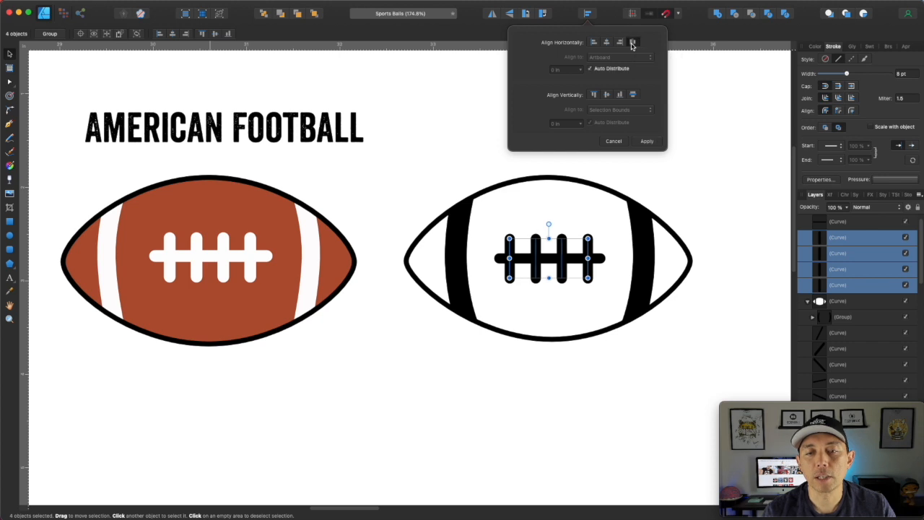
pyautogui.click(652, 185)
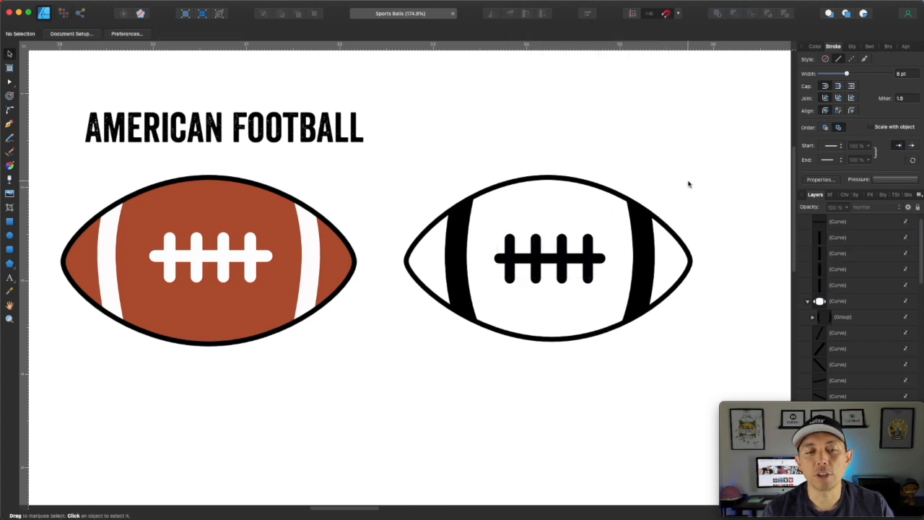
# Step: Fill the football outline with the brown sampled from the reference ball, and adjust it to CMYK 20, 80, 90, 10
pyautogui.press('a')
pyautogui.click(671, 232)
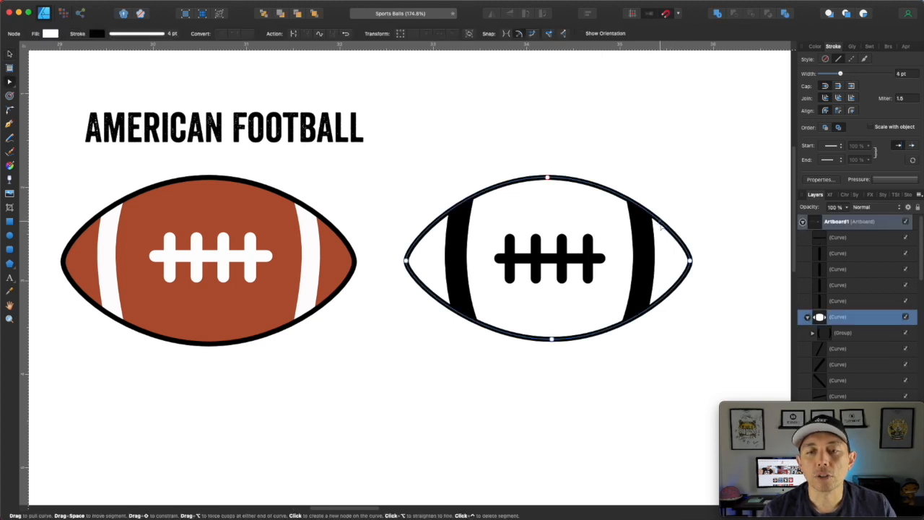
pyautogui.click(817, 47)
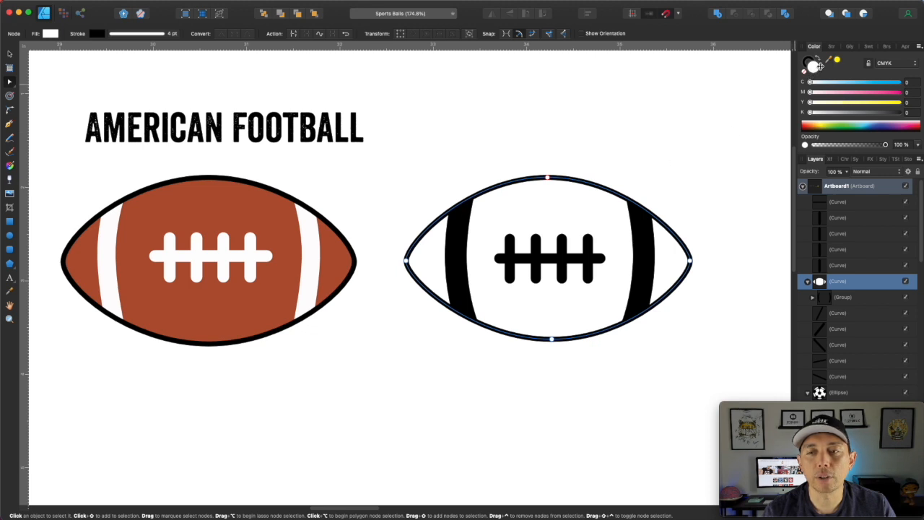
pyautogui.moveTo(829, 59); pyautogui.dragTo(209, 203)
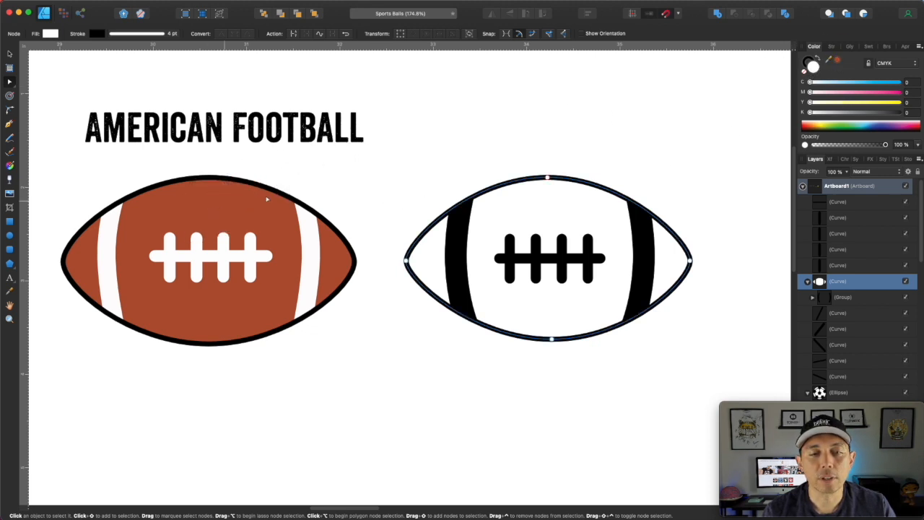
pyautogui.click(836, 60)
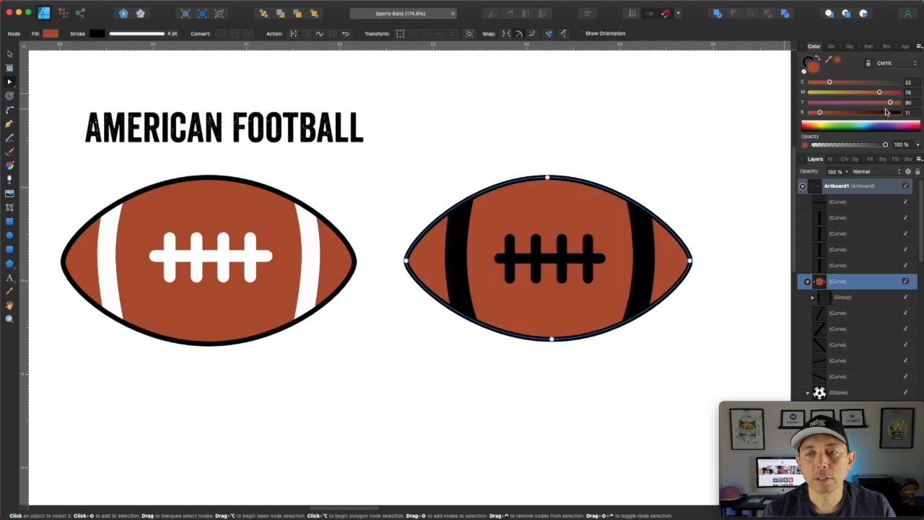
pyautogui.moveTo(820, 114); pyautogui.dragTo(819, 113)
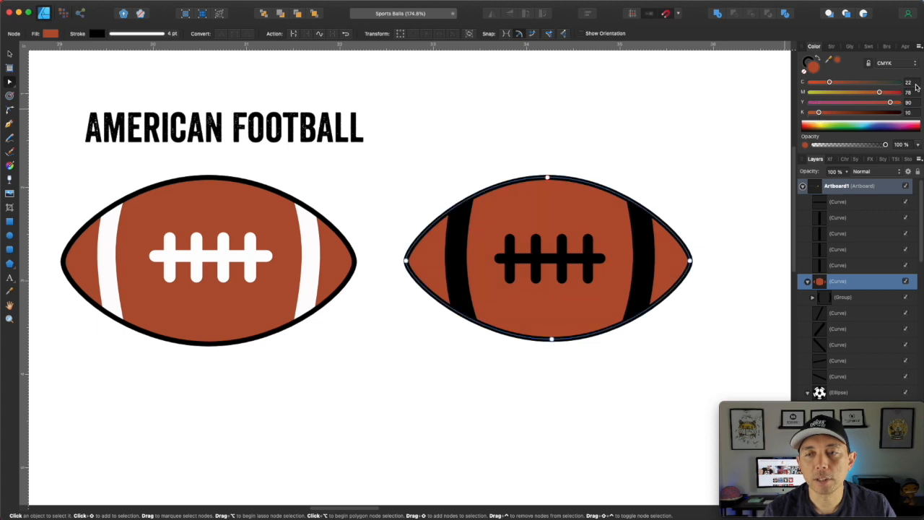
pyautogui.moveTo(831, 83); pyautogui.dragTo(883, 95)
pyautogui.moveTo(880, 93); pyautogui.dragTo(881, 93)
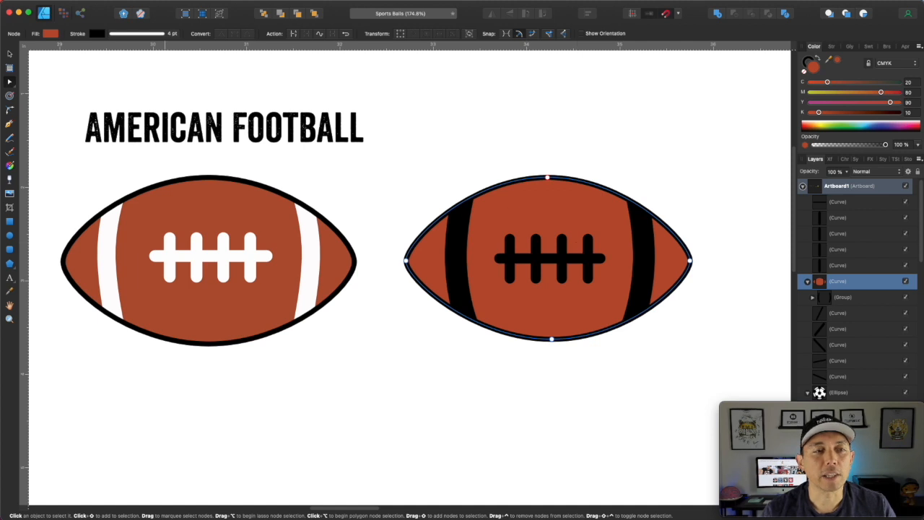
# Step: Select both curved stripes inside the clipped group and make their stroke white with CMYK values of 0
pyautogui.click(10, 56)
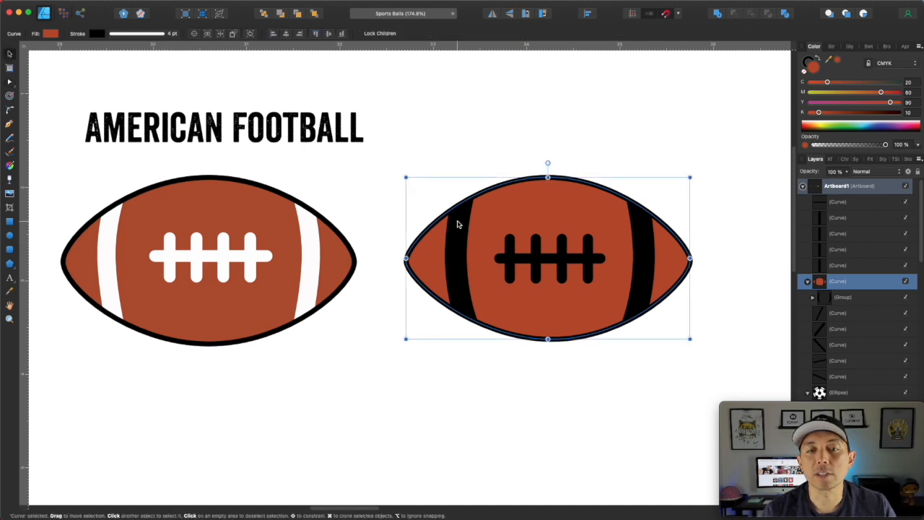
pyautogui.doubleClick(456, 226)
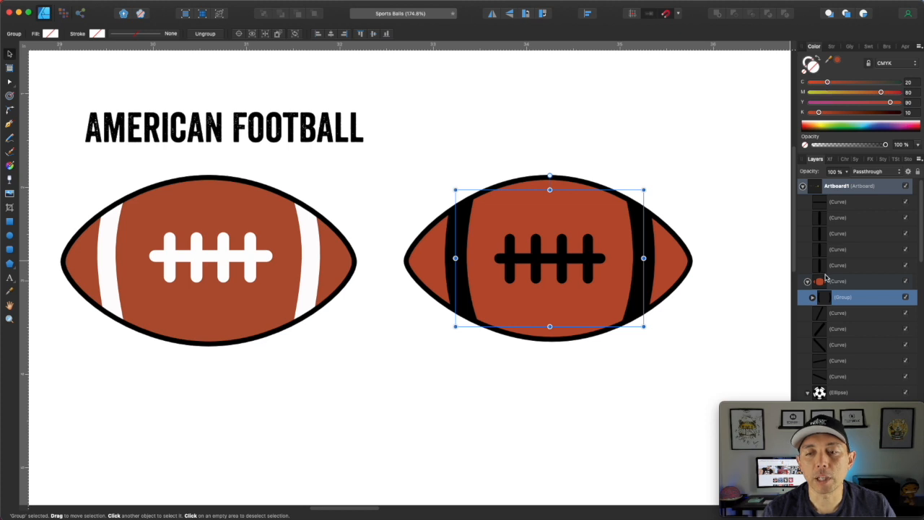
pyautogui.click(812, 299)
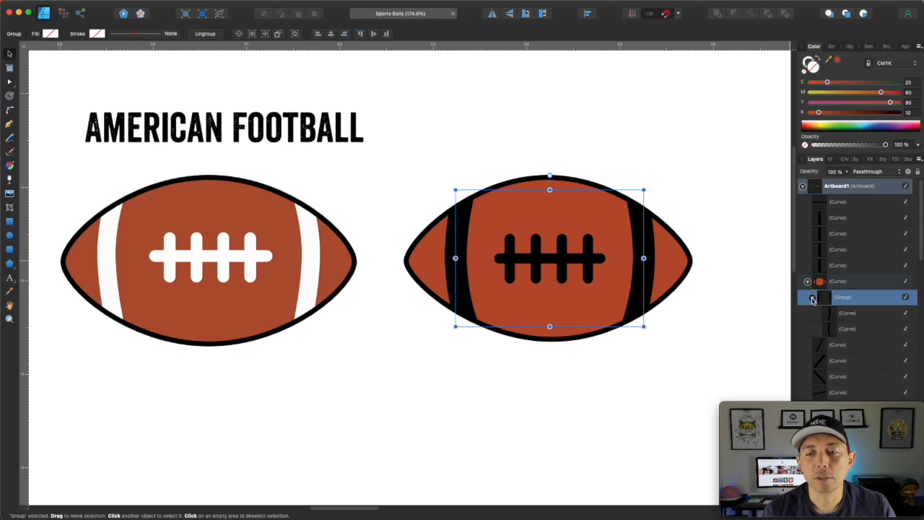
pyautogui.click(846, 313)
pyautogui.keyDown('shift'); pyautogui.click(846, 329); pyautogui.keyUp('shift')
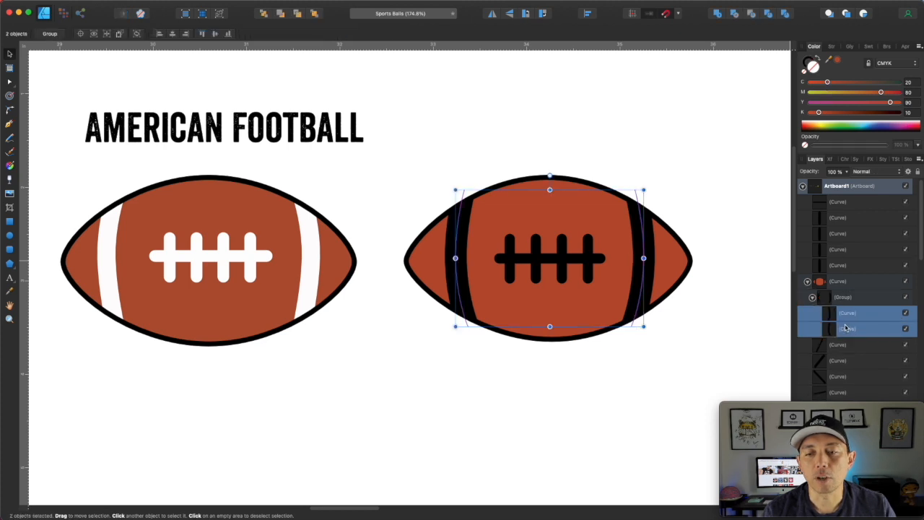
pyautogui.click(807, 63)
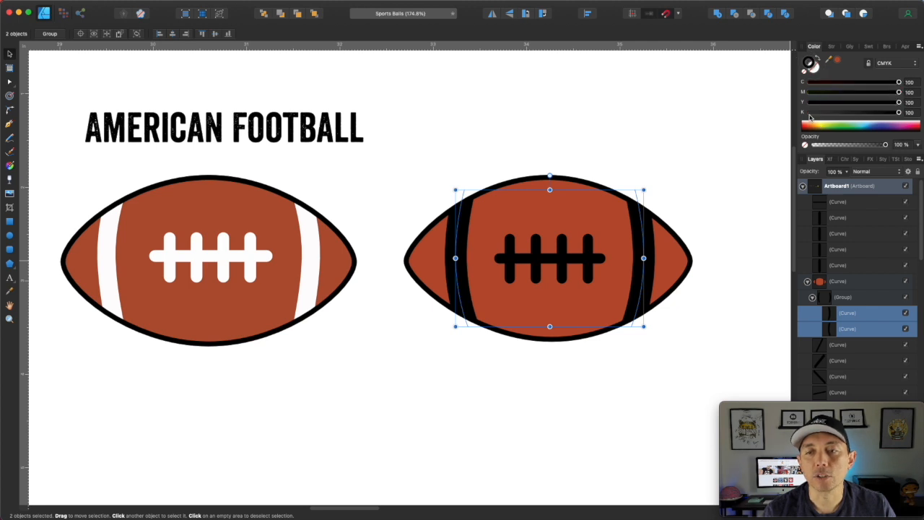
pyautogui.click(809, 113)
pyautogui.click(809, 103)
pyautogui.click(809, 93)
pyautogui.click(808, 83)
pyautogui.click(673, 97)
# Step: Select the horizontal lace line and its four stitches, and change their stroke to white with CMYK values of 0
pyautogui.click(594, 258)
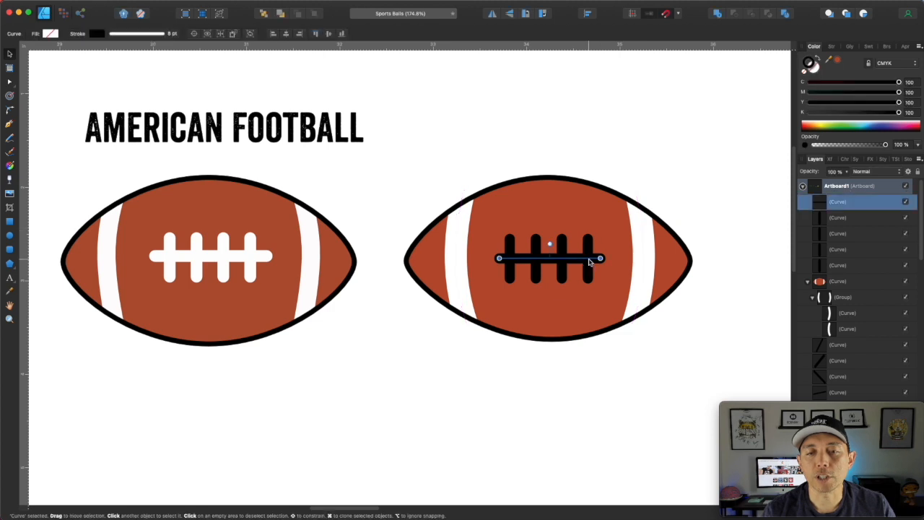
pyautogui.keyDown('shift'); pyautogui.click(562, 253); pyautogui.keyUp('shift')
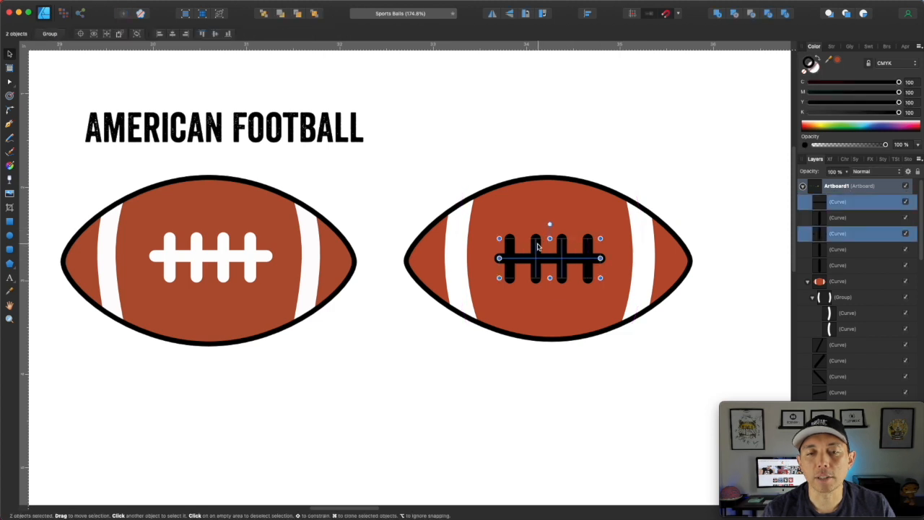
pyautogui.keyDown('shift'); pyautogui.click(510, 247); pyautogui.keyUp('shift')
pyautogui.keyDown('shift'); pyautogui.click(592, 249); pyautogui.keyUp('shift')
pyautogui.keyDown('shift'); pyautogui.click(586, 247); pyautogui.keyUp('shift')
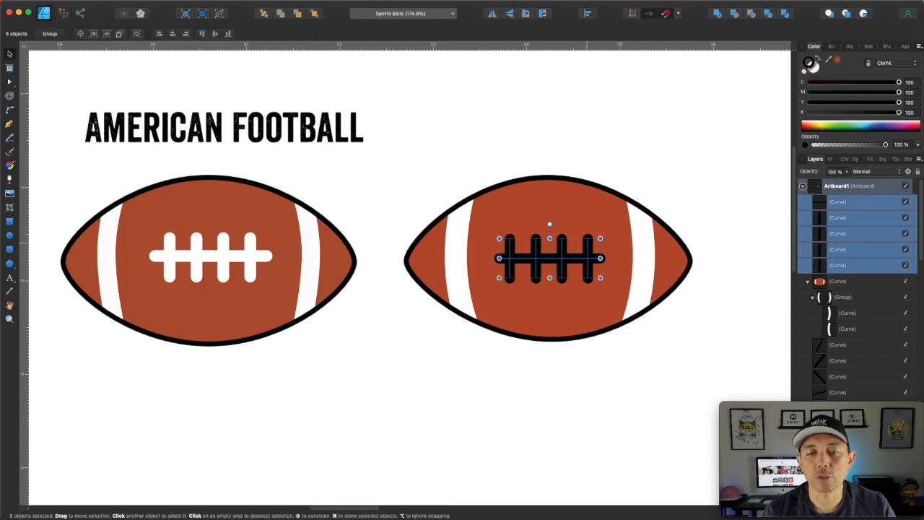
pyautogui.click(809, 82)
pyautogui.click(809, 92)
pyautogui.click(809, 102)
pyautogui.click(809, 111)
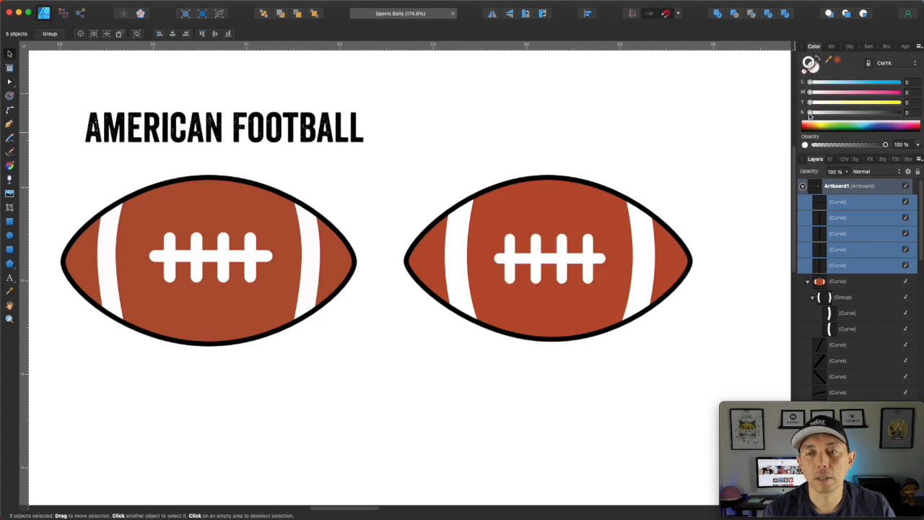
pyautogui.click(643, 95)
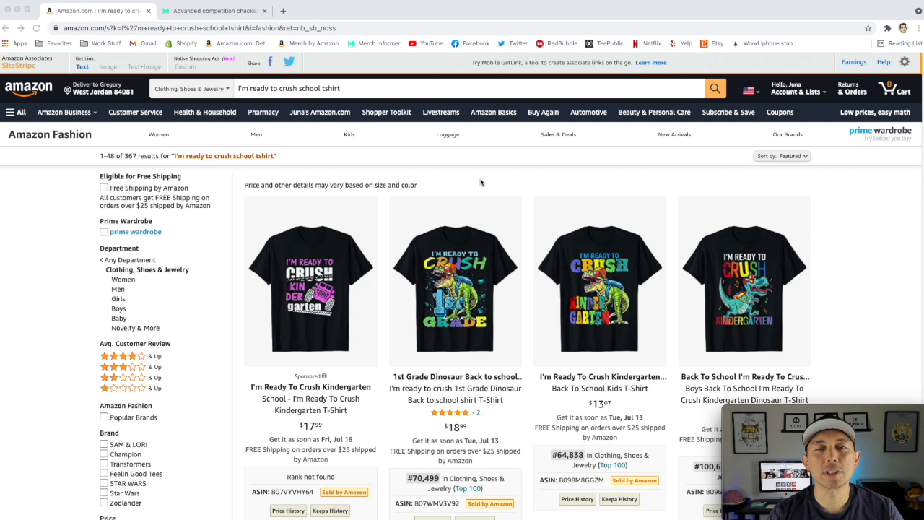
# Step: Examine the T-shirt designs and sales ranks in Amazon's "I'm ready to crush school tshirt" results, and switch to Merch Informer's Advanced competition checker
pyautogui.scroll(-3, 481, 182)
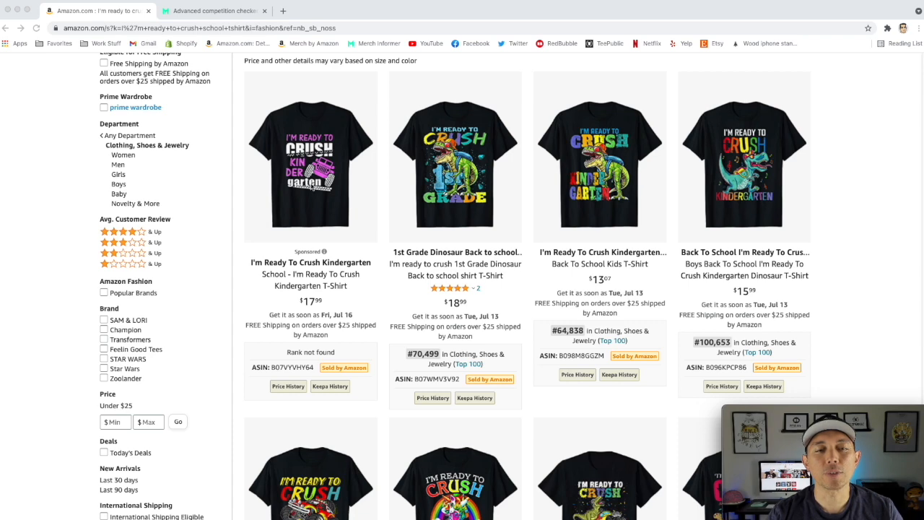
pyautogui.scroll(-2, 544, 287)
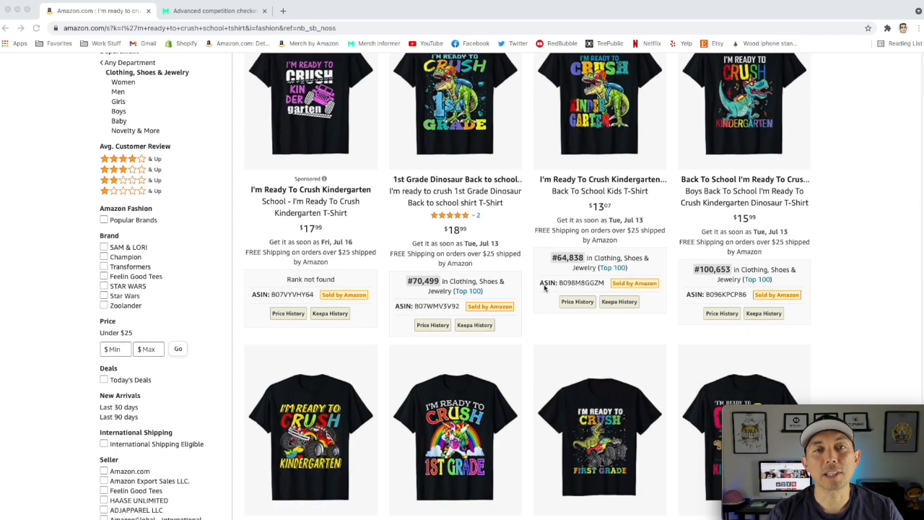
pyautogui.scroll(-6, 545, 288)
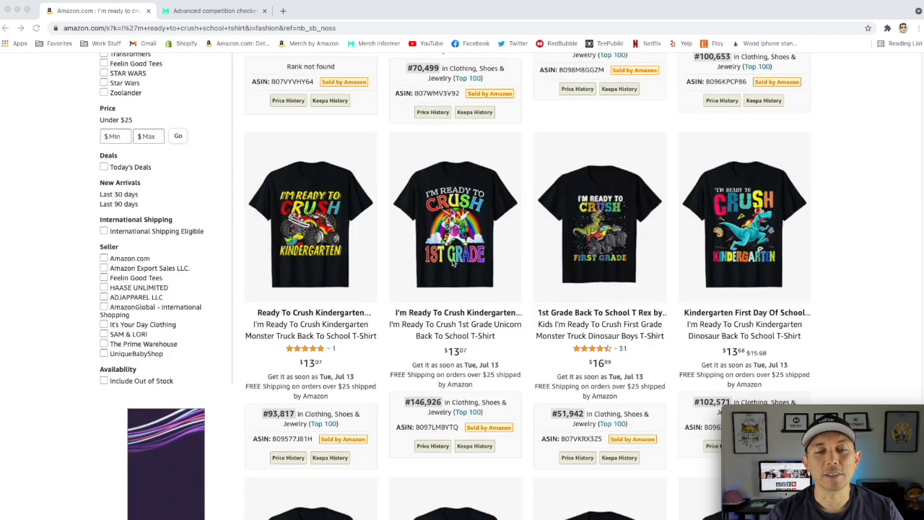
pyautogui.scroll(-4, 673, 271)
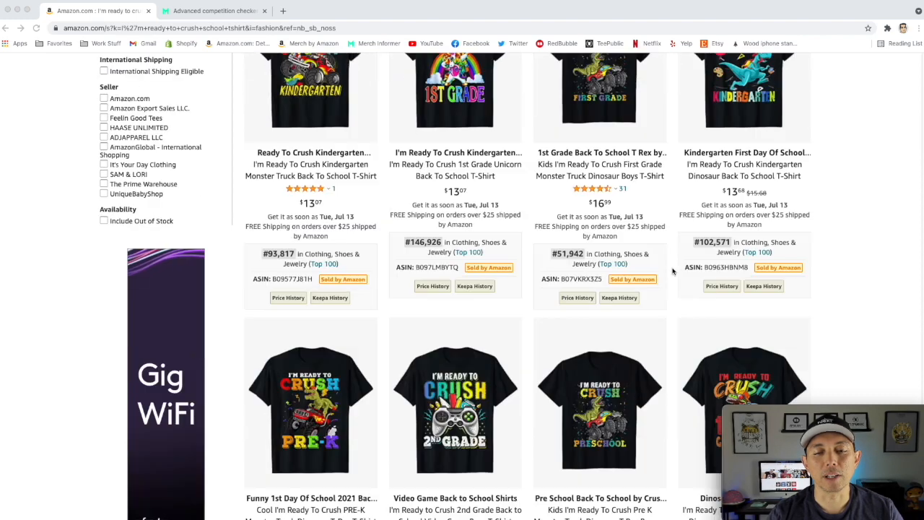
pyautogui.scroll(-4, 671, 270)
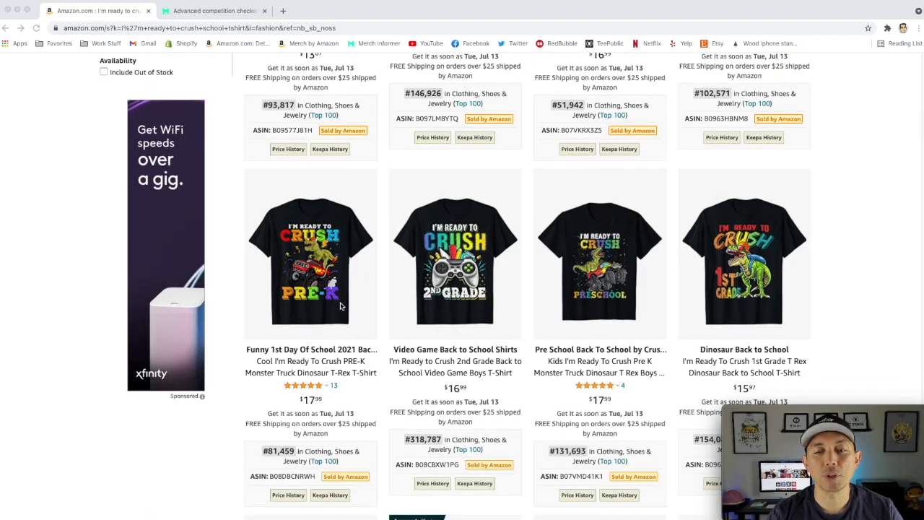
pyautogui.scroll(-10, 334, 307)
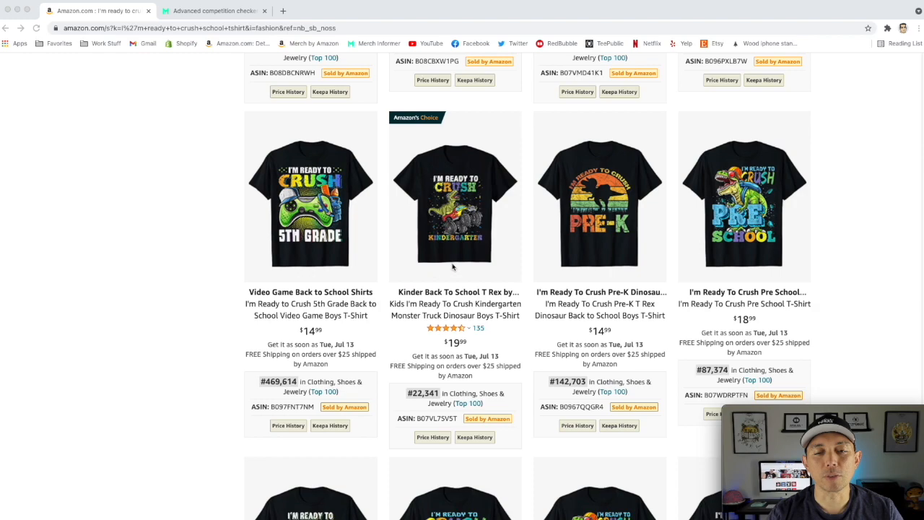
pyautogui.scroll(15, 542, 293)
pyautogui.scroll(5, 541, 293)
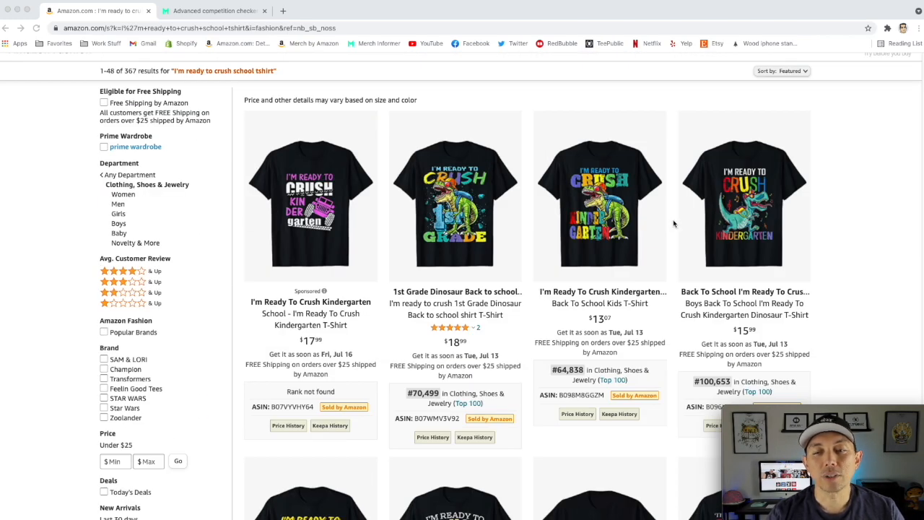
pyautogui.scroll(-4, 362, 260)
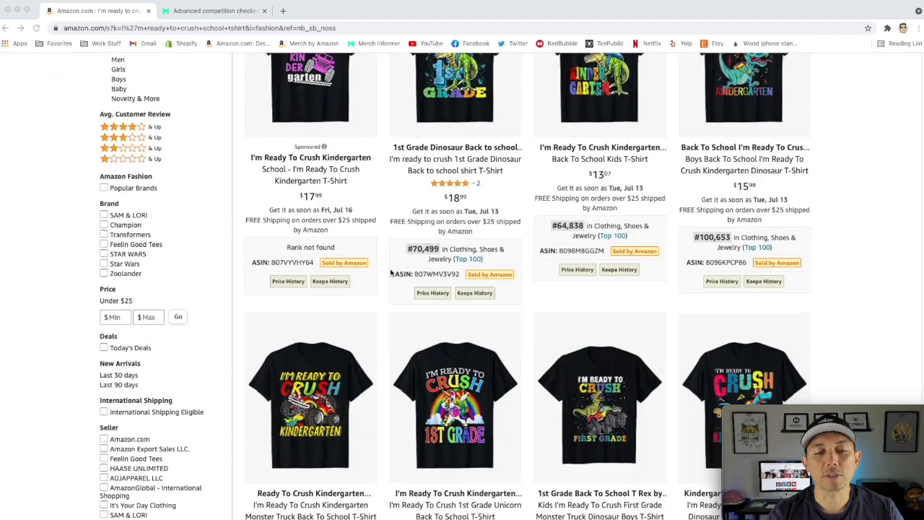
pyautogui.scroll(-8, 421, 401)
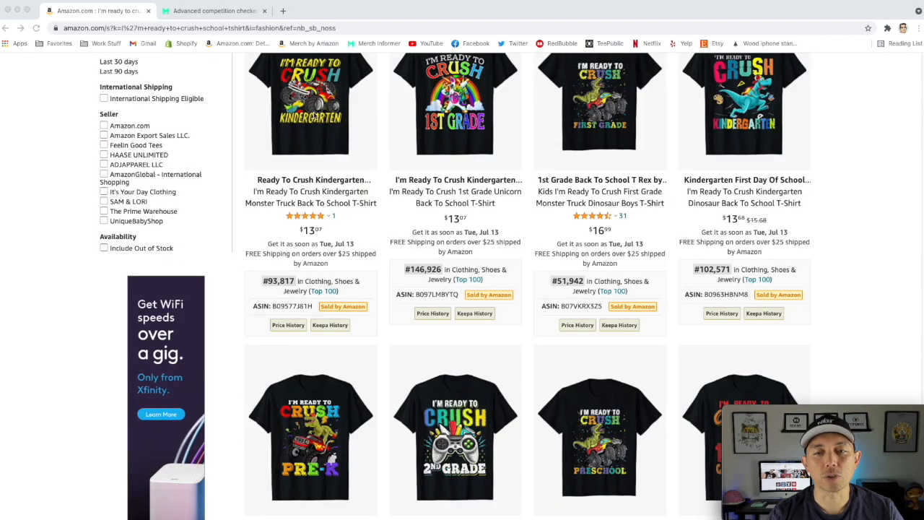
pyautogui.scroll(-6, 462, 312)
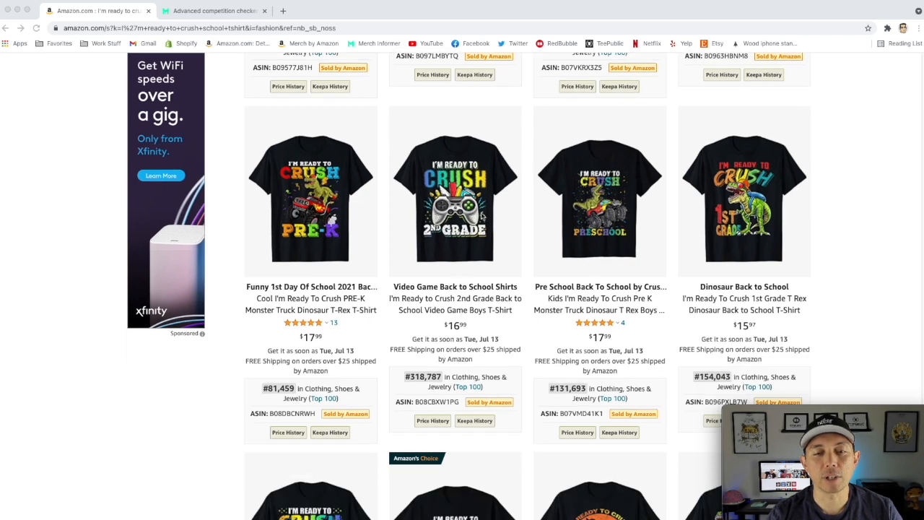
pyautogui.scroll(-9, 556, 250)
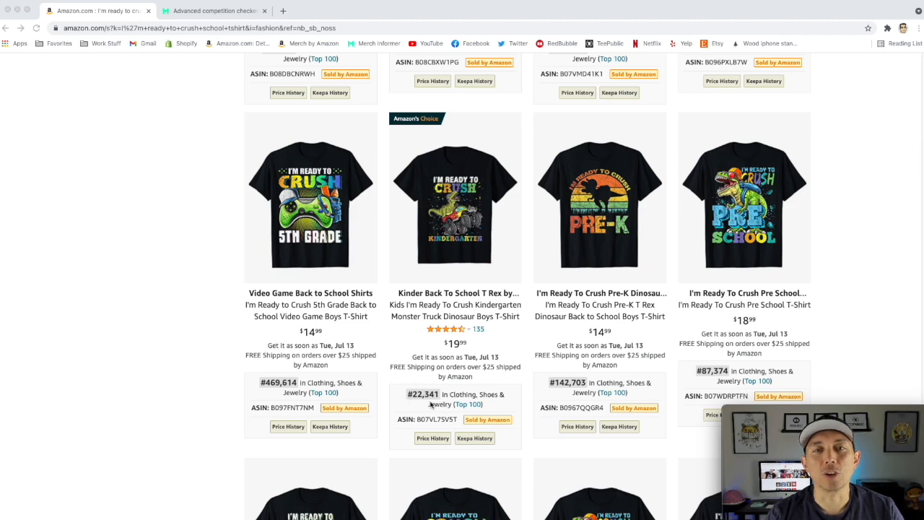
pyautogui.scroll(-4, 515, 276)
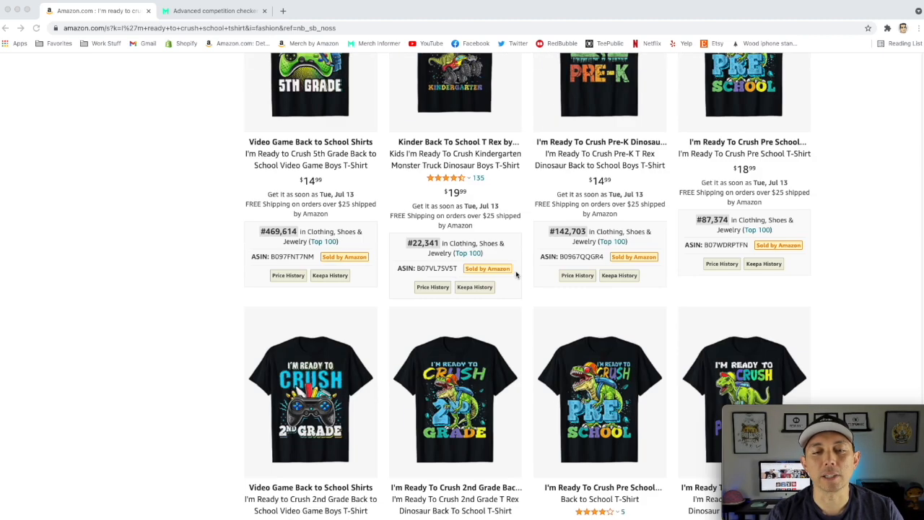
pyautogui.scroll(-1, 513, 276)
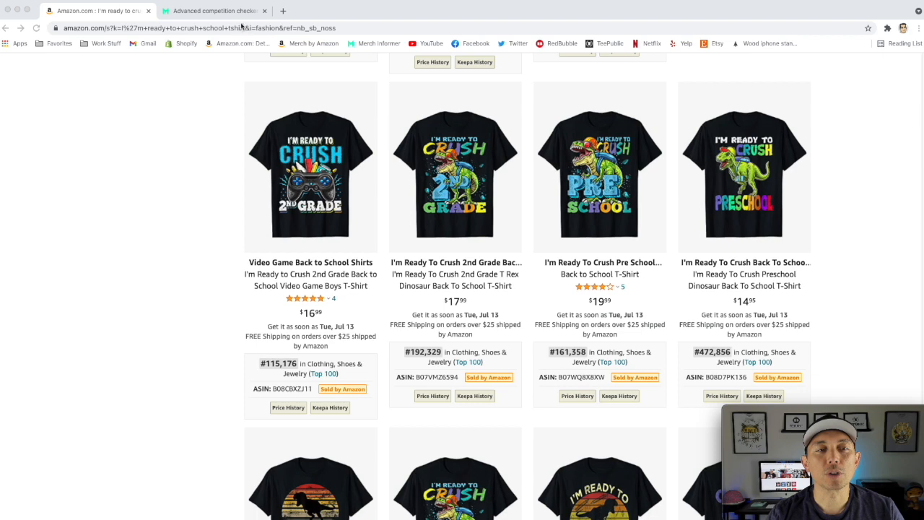
pyautogui.click(216, 11)
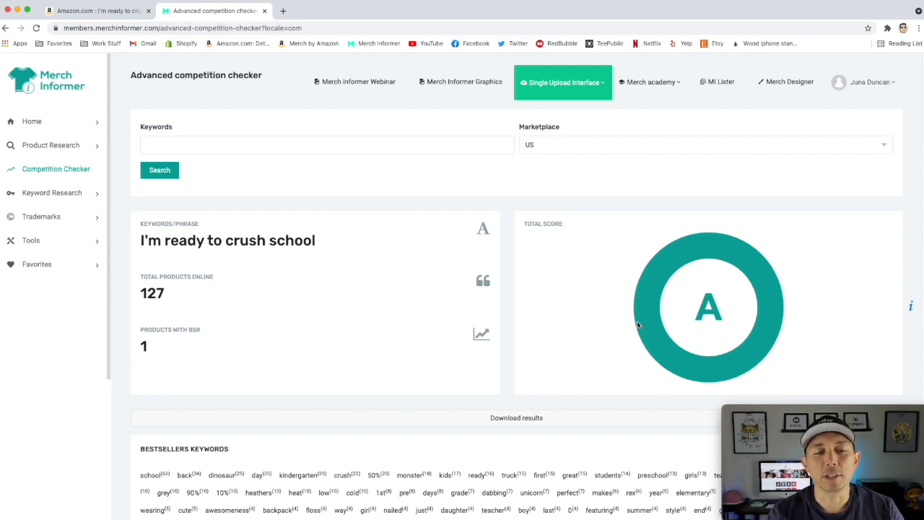
# Step: Examine the bestseller keywords and the top three bestsellers' sales rank and estimated sales for "I'm ready to crush school"
pyautogui.scroll(-5, 515, 305)
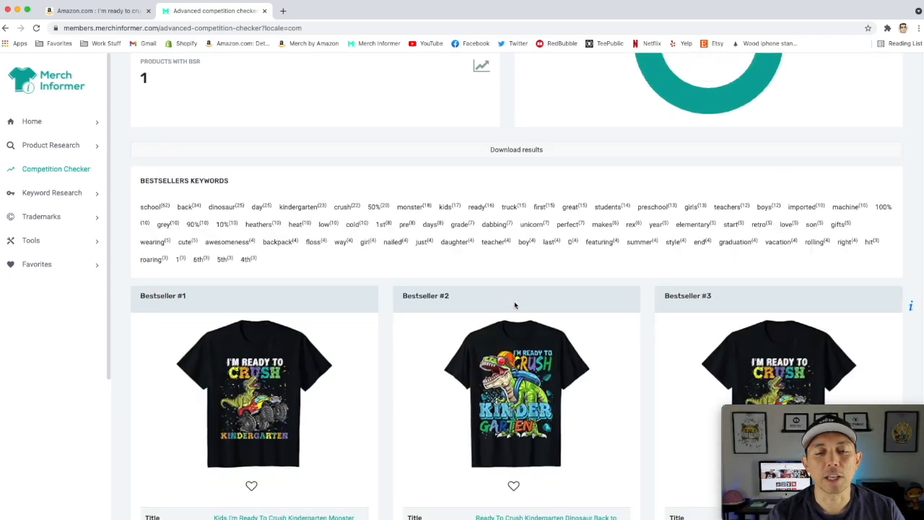
pyautogui.scroll(-4, 515, 305)
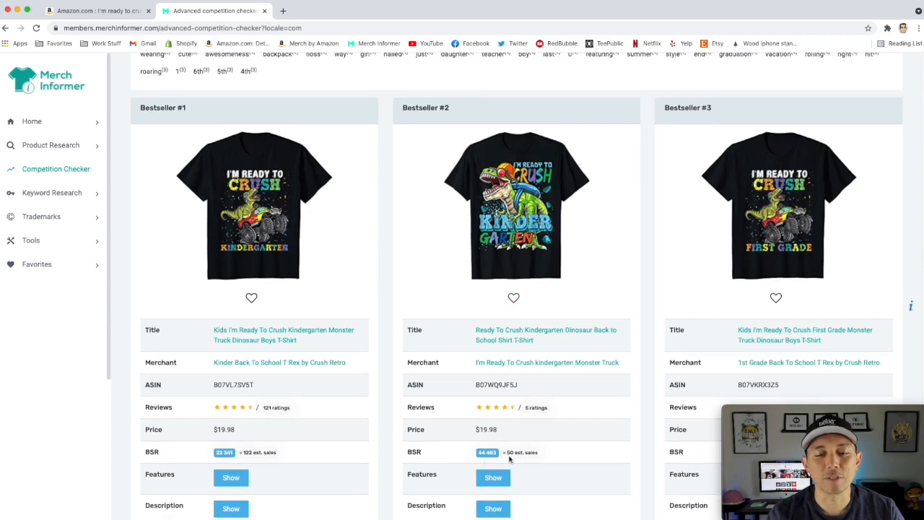
pyautogui.scroll(-1, 549, 416)
pyautogui.scroll(5, 549, 415)
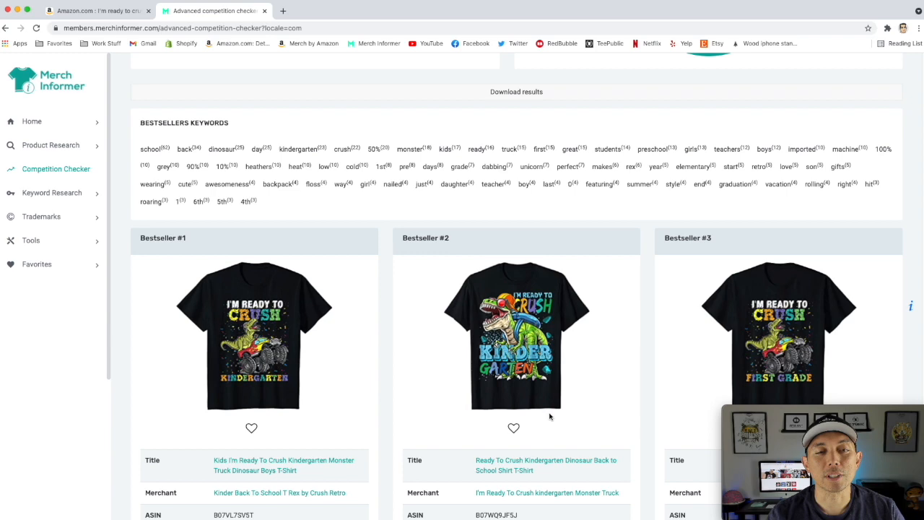
# Step: Switch back to Amazon's "I'm ready to crush school tshirt" results and examine the product details and sales ranks of the grade-level shirt designs
pyautogui.click(121, 11)
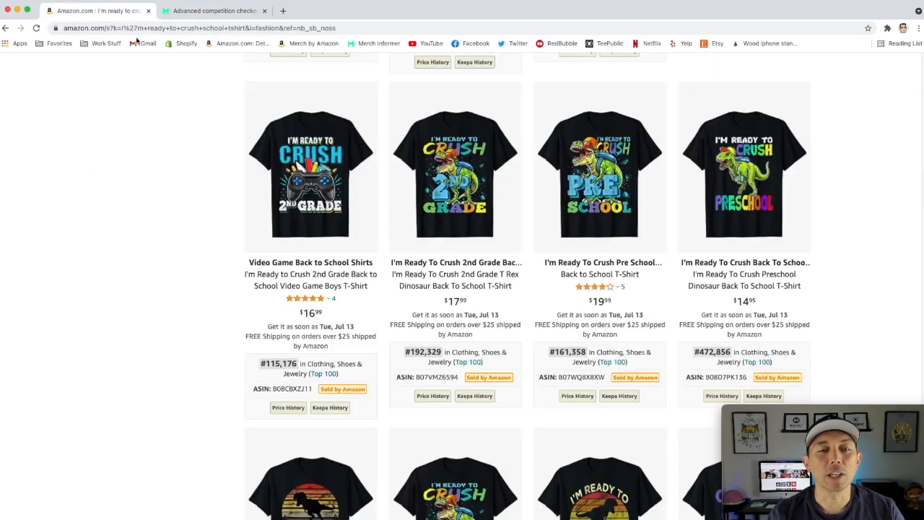
pyautogui.moveTo(509, 265)
pyautogui.scroll(5, 386, 173)
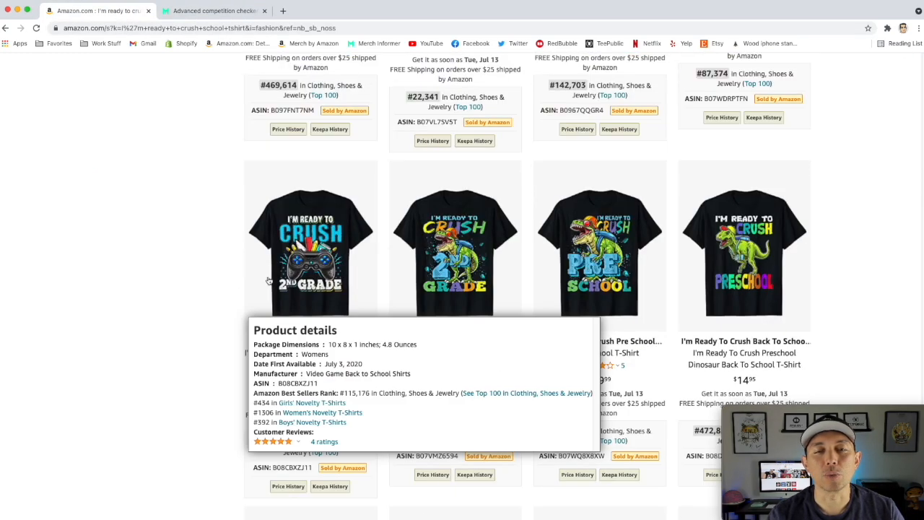
pyautogui.moveTo(477, 203)
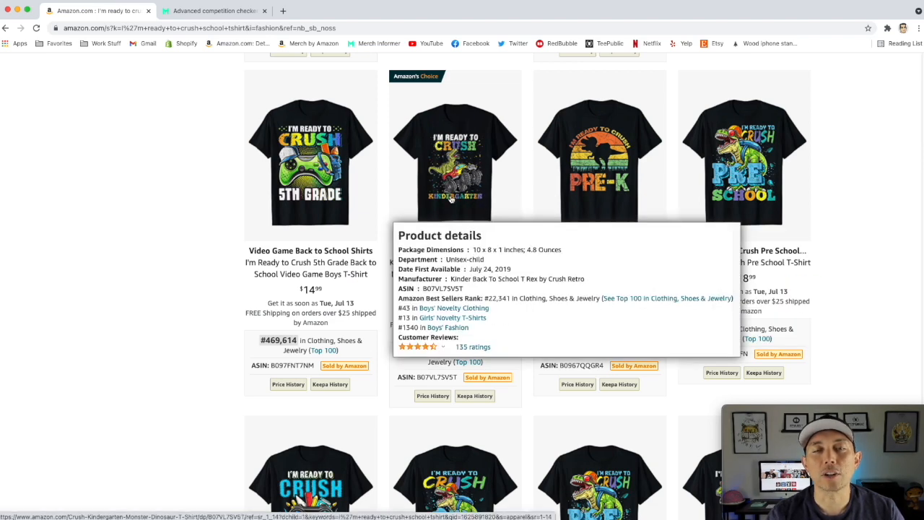
pyautogui.scroll(15, 417, 253)
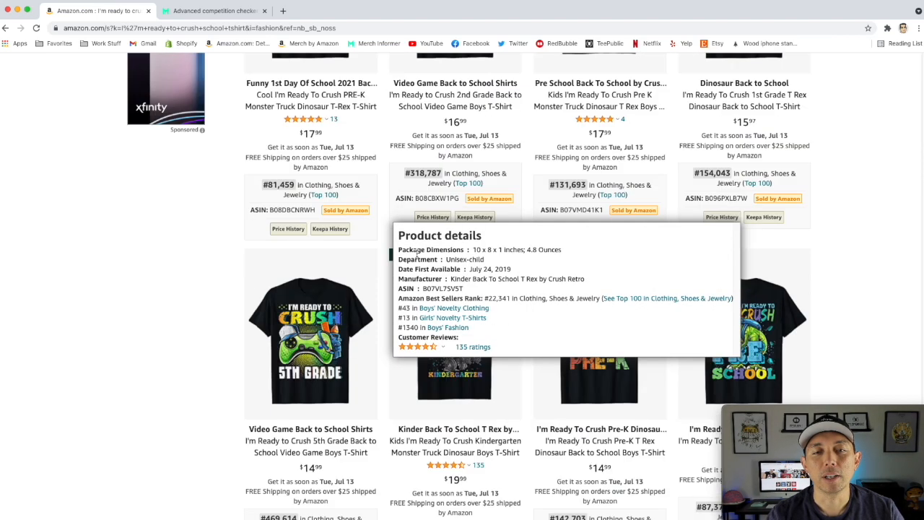
pyautogui.scroll(5, 417, 252)
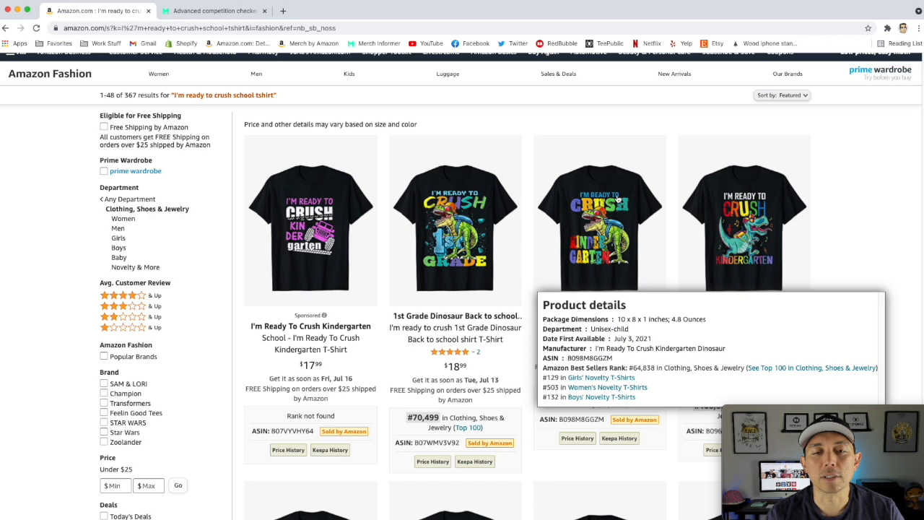
pyautogui.moveTo(639, 208)
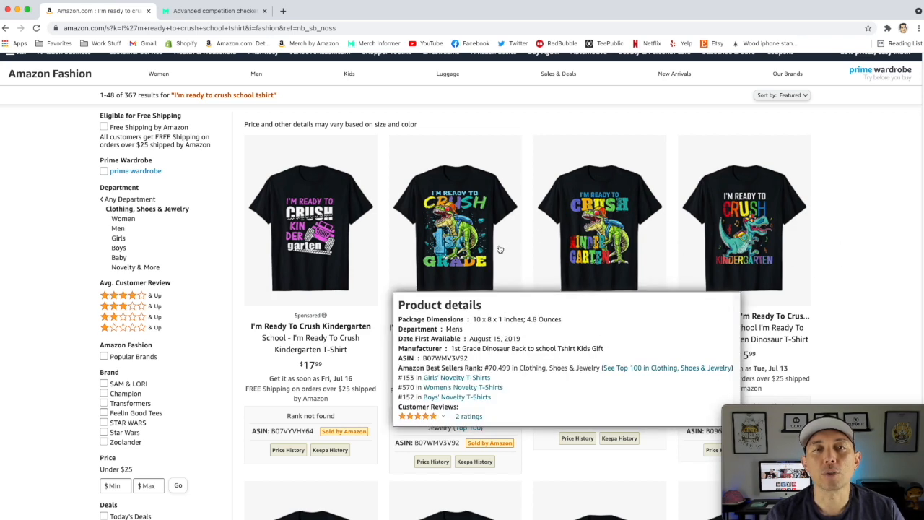
pyautogui.moveTo(569, 287)
pyautogui.scroll(2, 796, 231)
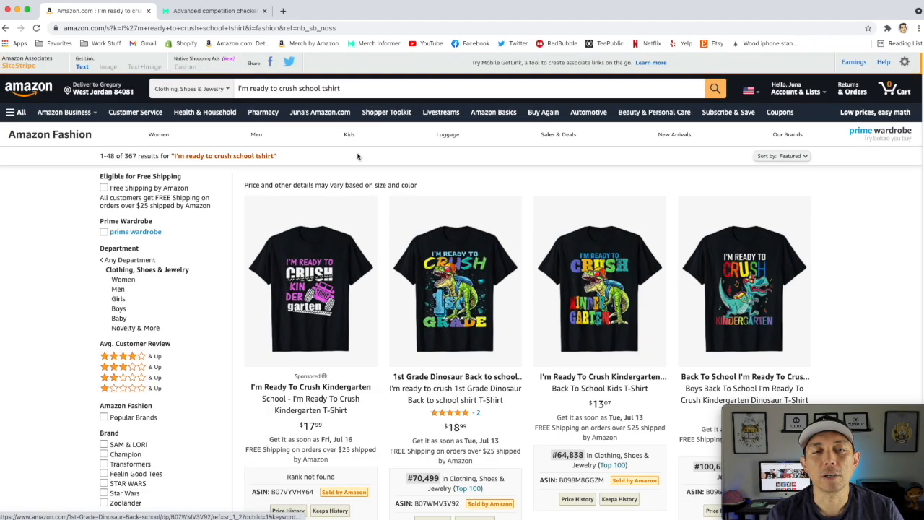
pyautogui.moveTo(351, 144)
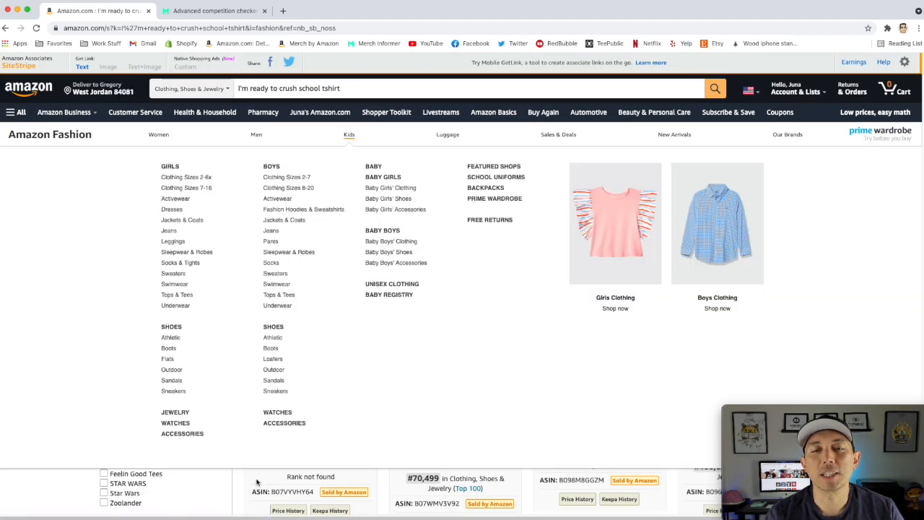